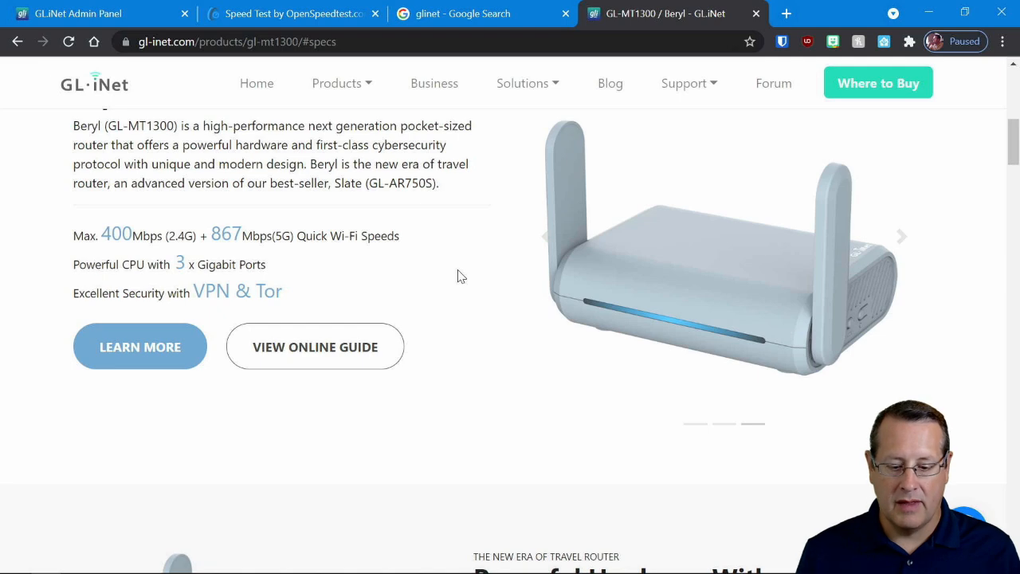
# - Review the Beryl GL-MT1300 product page's sections on hardware, public Wi-Fi security, VPN speeds, Tor and DNS encryption
pyautogui.scroll(-3, 434, 291)
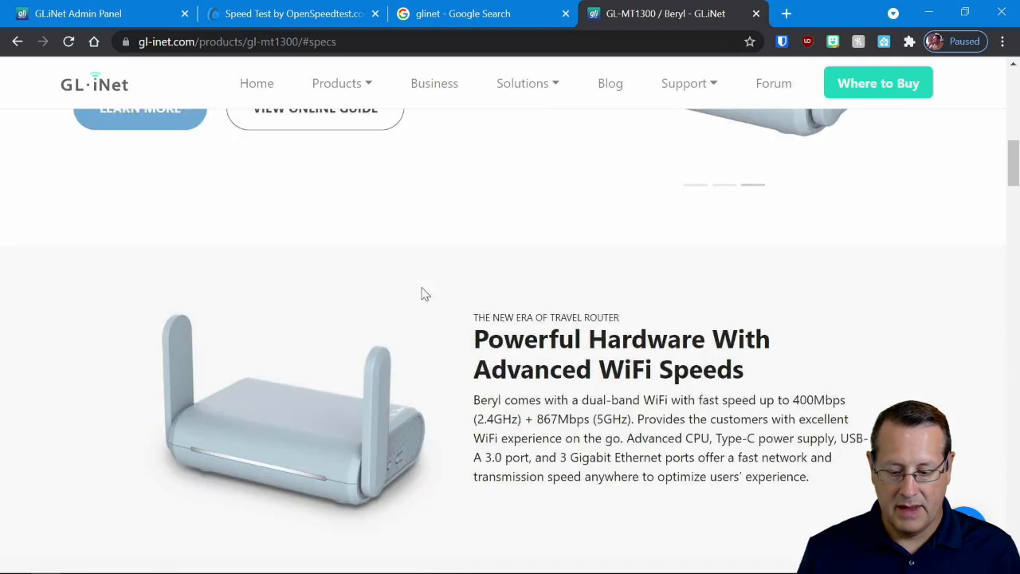
pyautogui.scroll(-5, 421, 293)
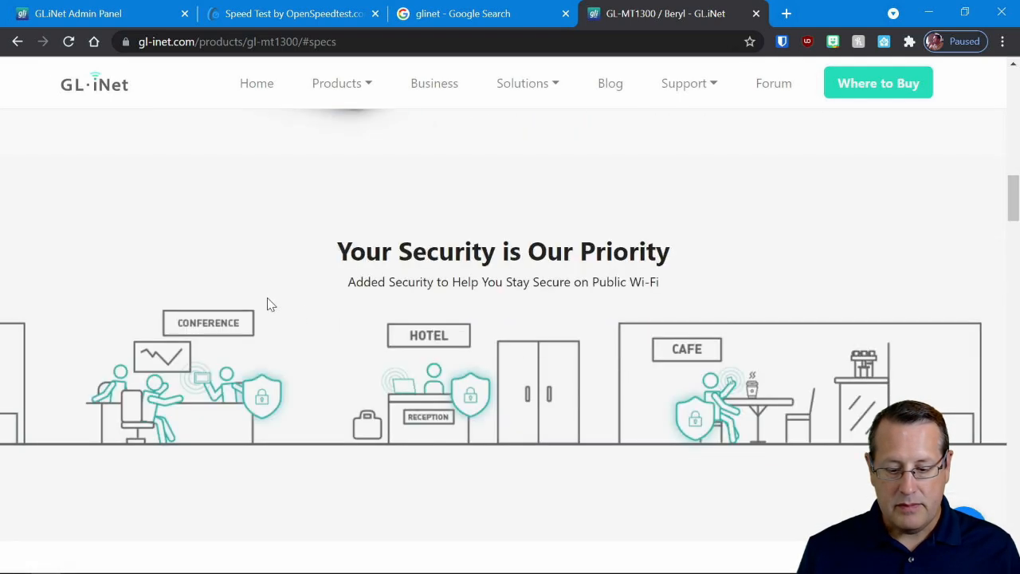
pyautogui.scroll(-3, 280, 310)
pyautogui.scroll(-3, 295, 279)
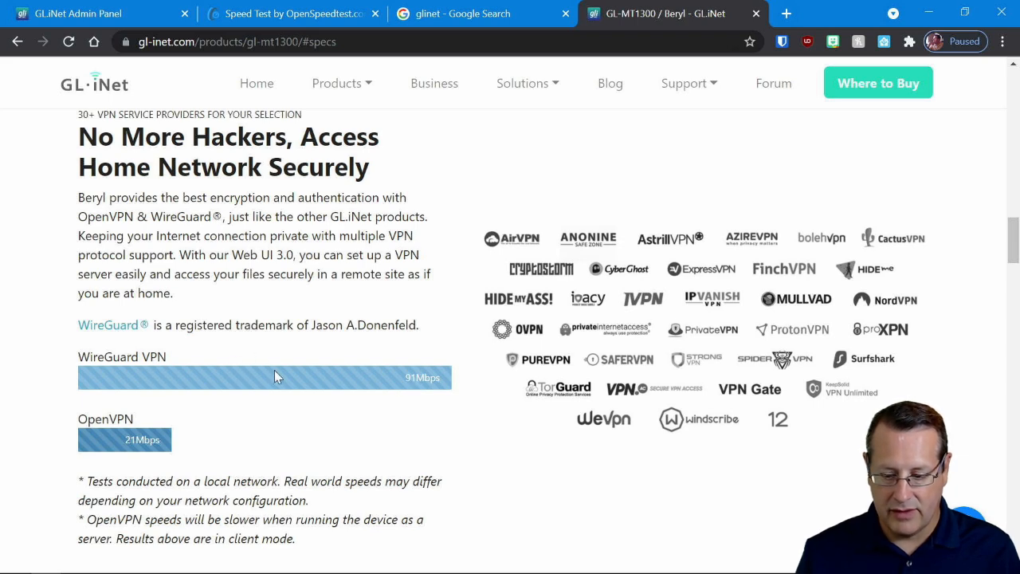
pyautogui.scroll(-2, 274, 363)
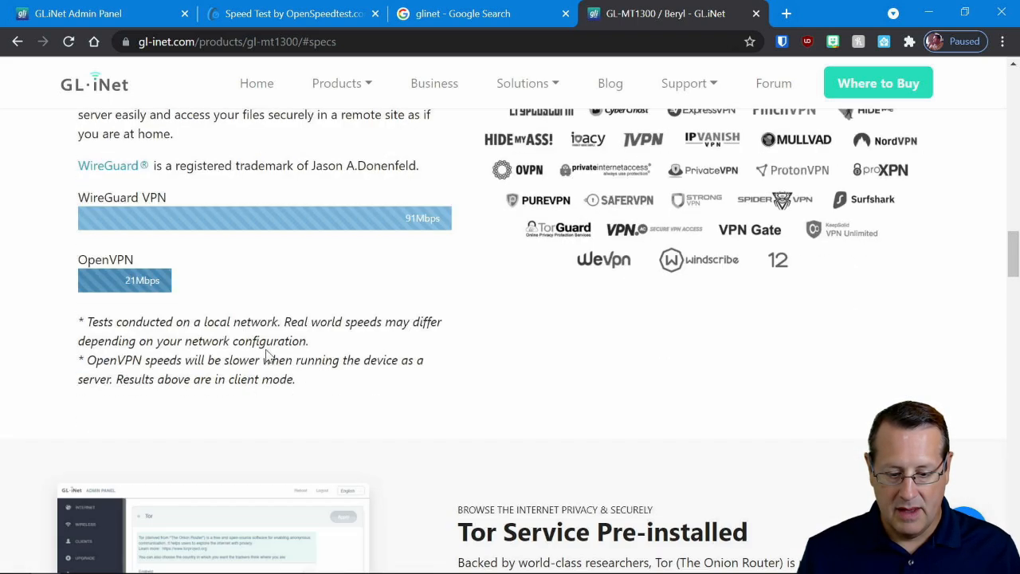
pyautogui.scroll(-2, 763, 332)
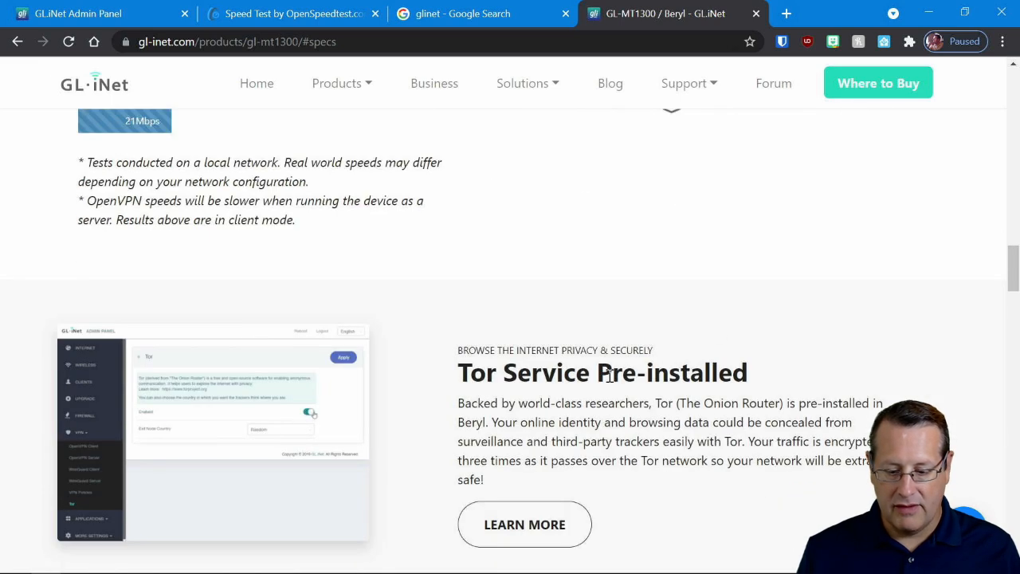
pyautogui.scroll(-3, 522, 350)
pyautogui.scroll(-2, 435, 339)
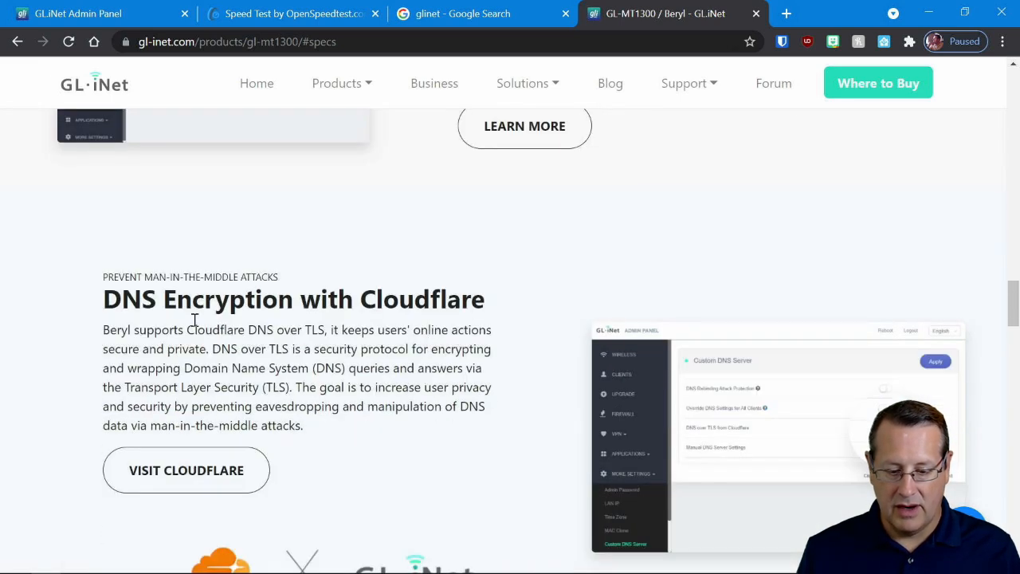
pyautogui.scroll(-1, 402, 381)
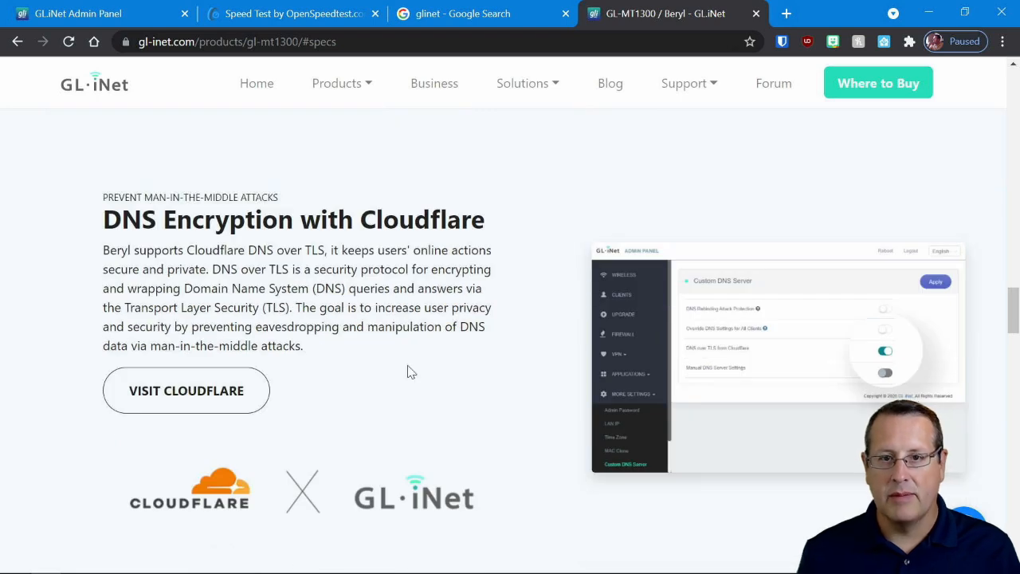
pyautogui.scroll(-15, 408, 372)
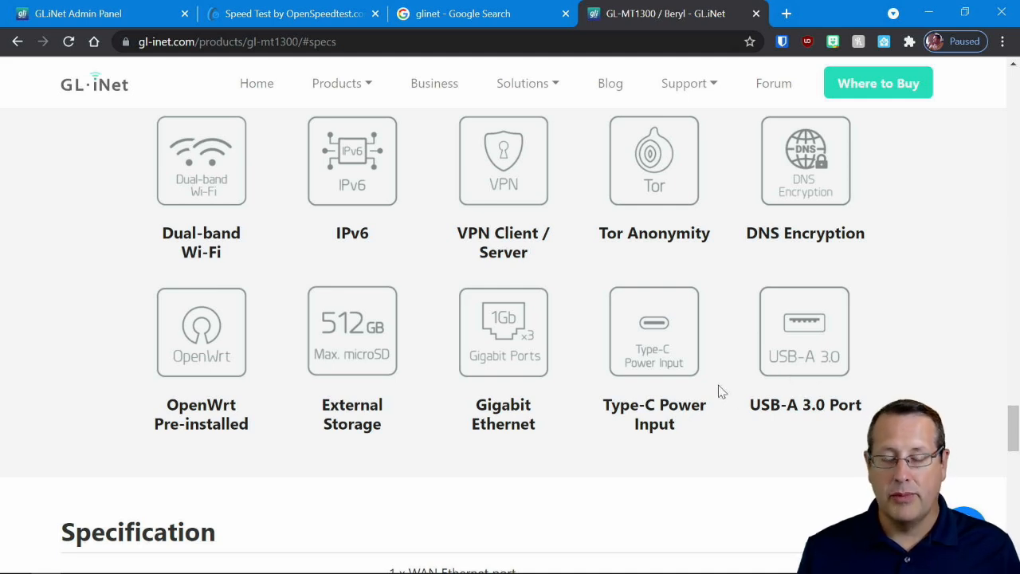
# - Read through the Beryl's specification table, covering interfaces, CPU, memory, Wi-Fi speed, Ethernet ports, power input and dimensions
pyautogui.scroll(-5, 592, 398)
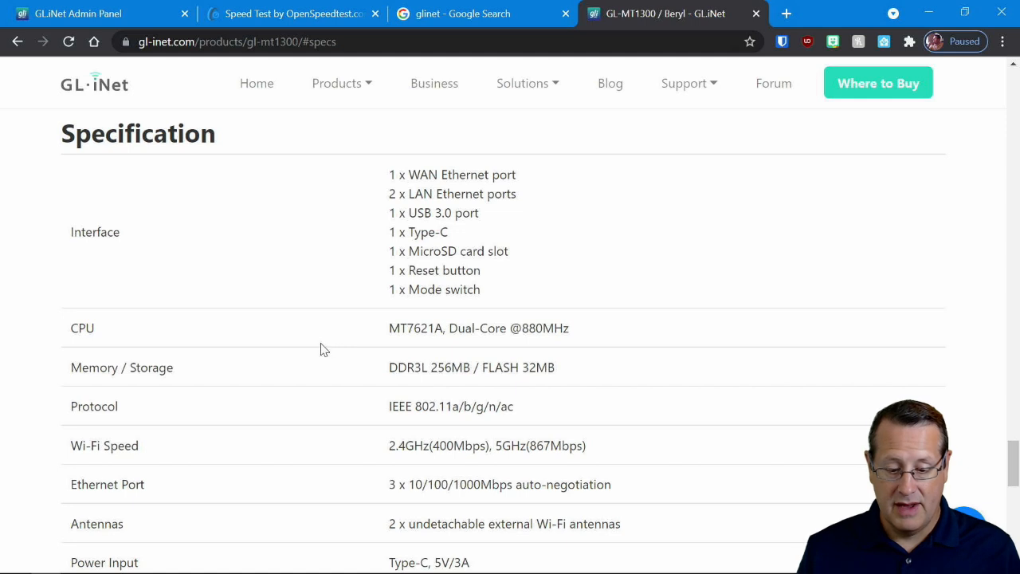
pyautogui.scroll(-1, 335, 346)
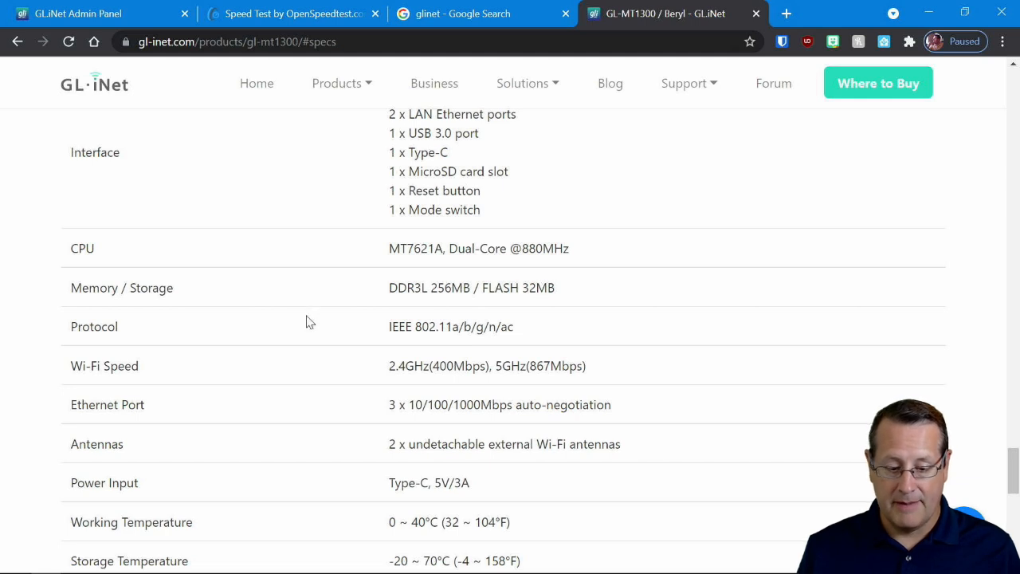
pyautogui.scroll(-1, 309, 319)
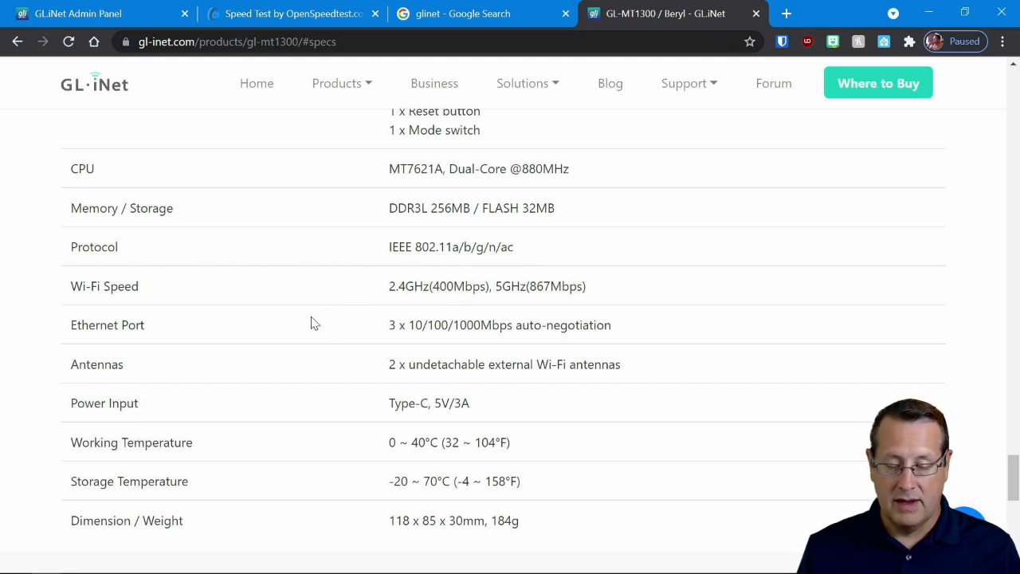
pyautogui.scroll(-1, 310, 330)
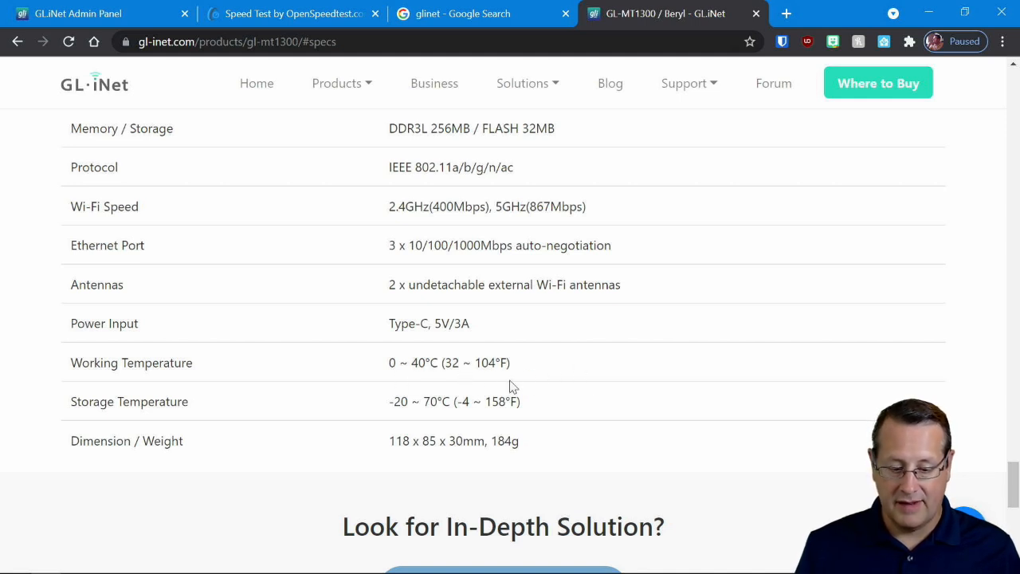
pyautogui.scroll(-1, 577, 400)
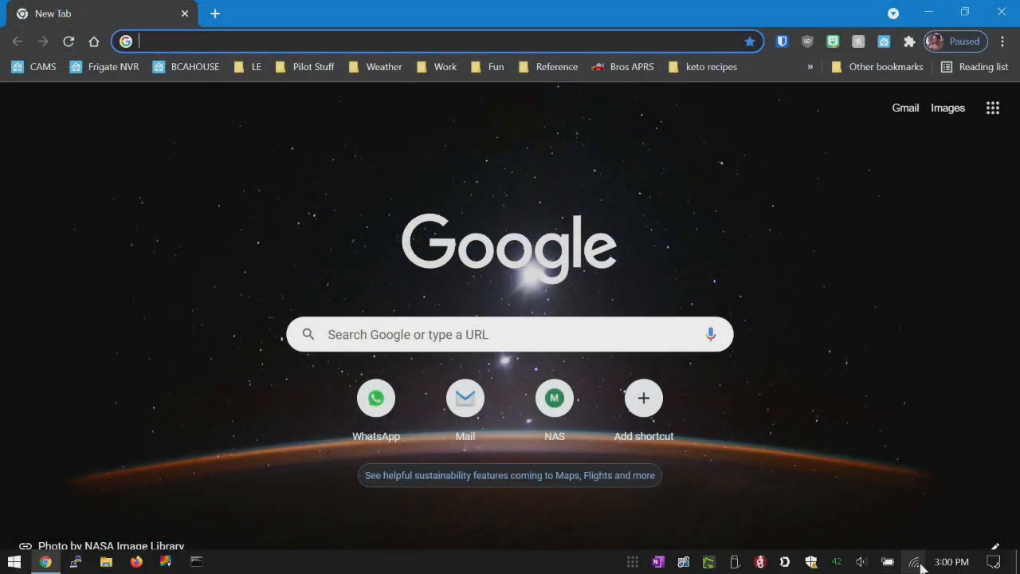
# - Start connecting to the GL-MT1300-484 Wi-Fi network with automatic connection turned off
pyautogui.click(915, 561)
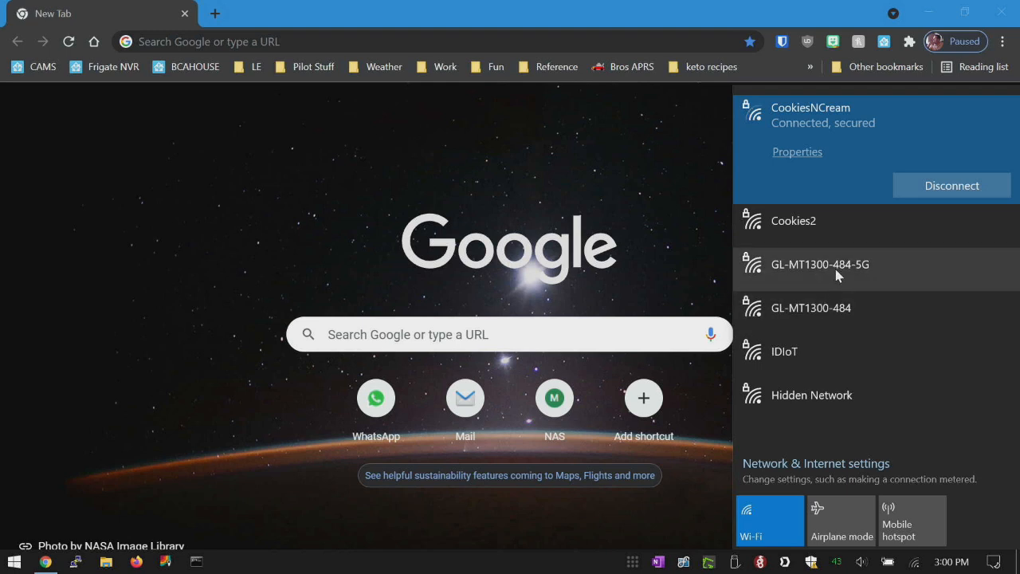
pyautogui.click(820, 314)
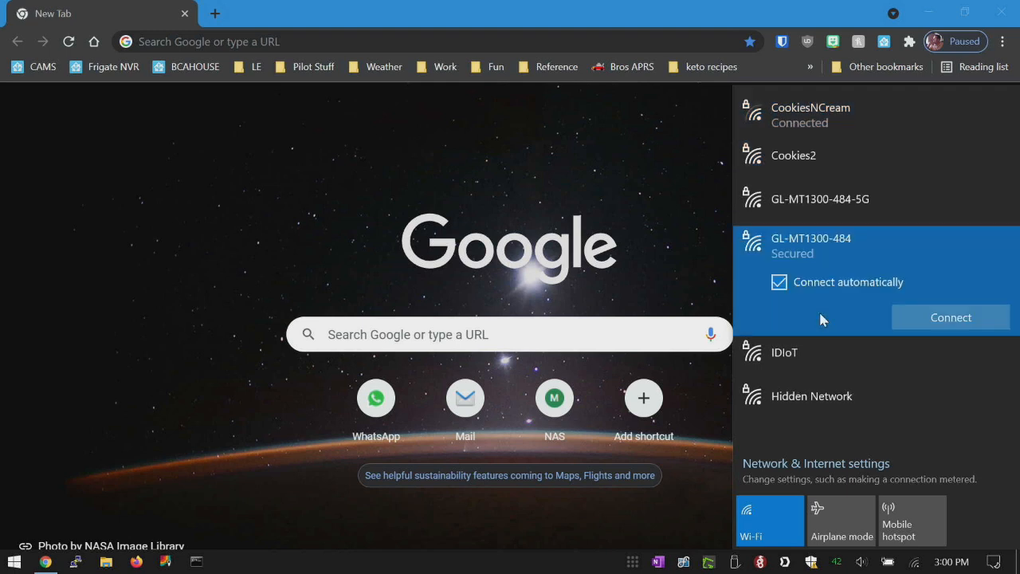
pyautogui.click(778, 282)
pyautogui.click(924, 317)
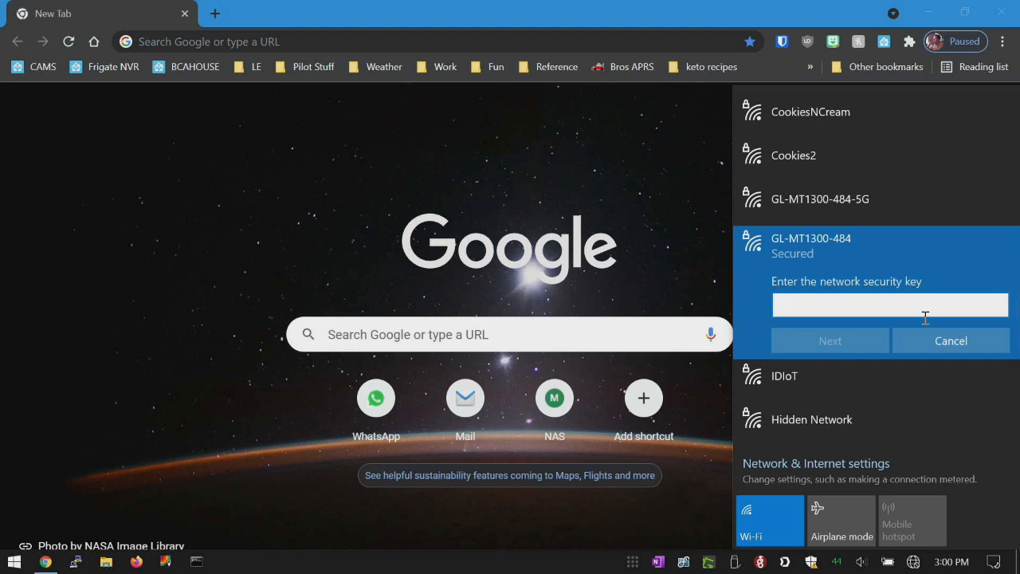
# - Enter the network security key for GL-MT1300-484 and allow the PC to be discoverable on that network
pyautogui.write('••••••••')
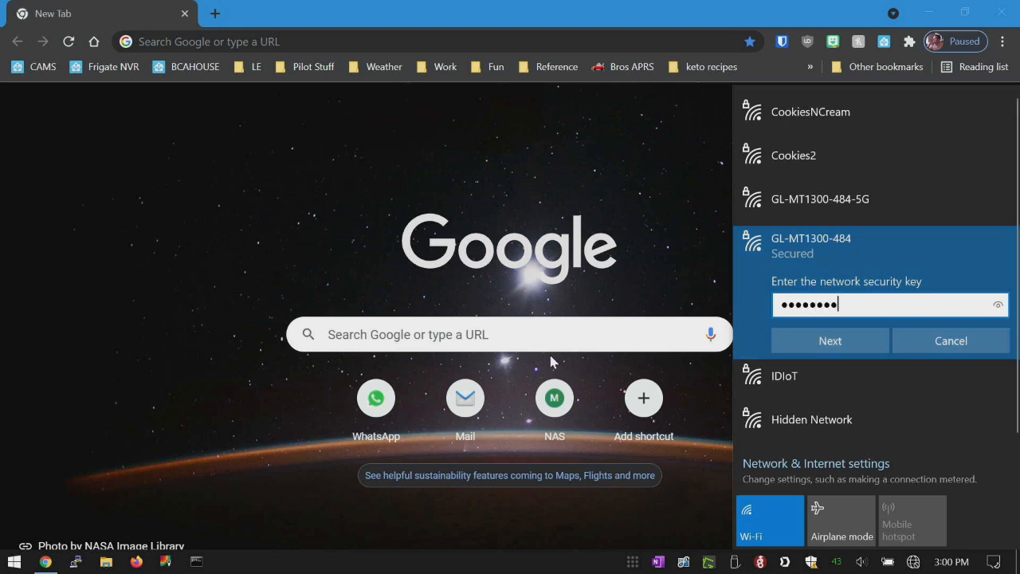
pyautogui.click(856, 341)
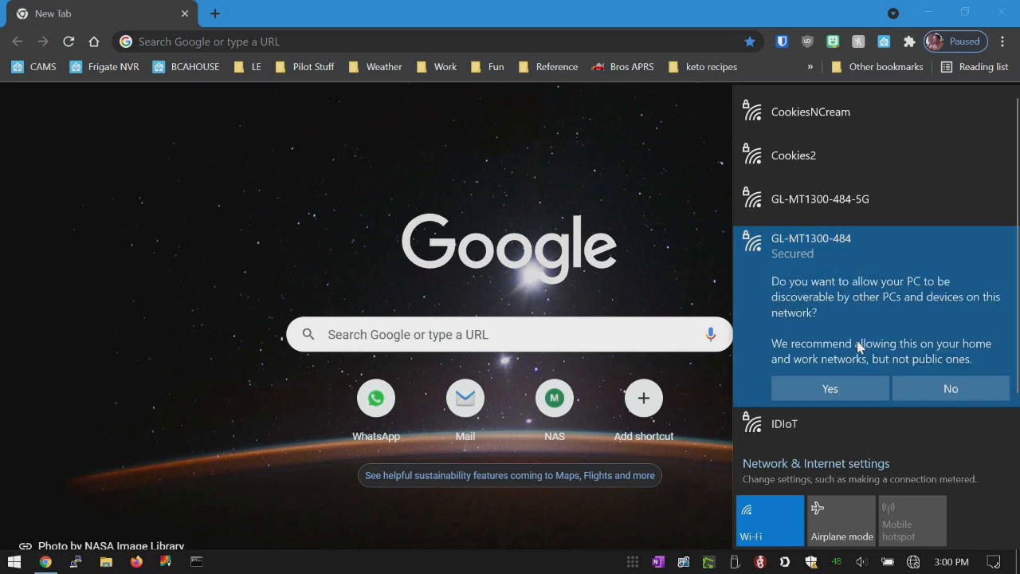
pyautogui.click(862, 384)
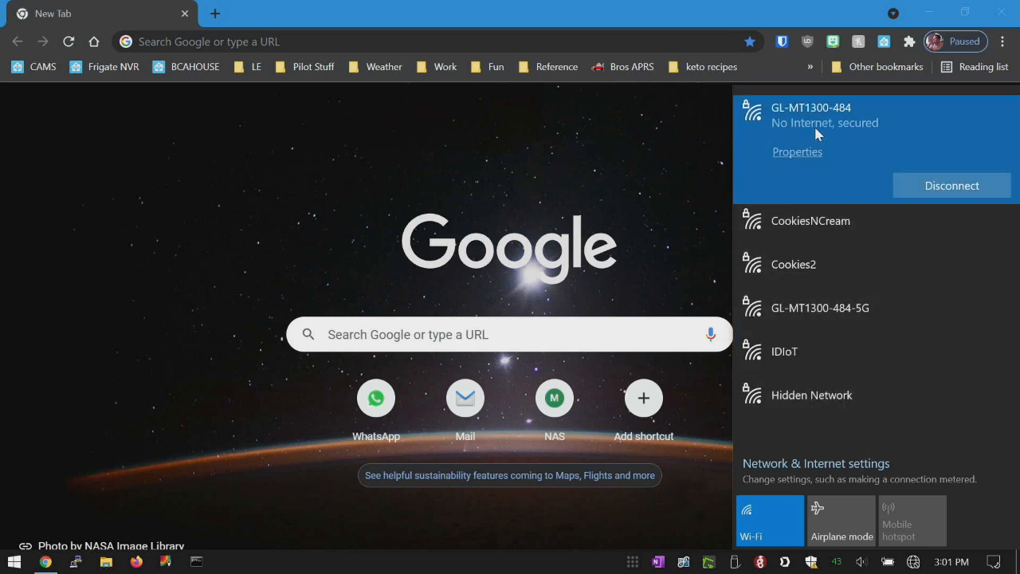
pyautogui.click(475, 191)
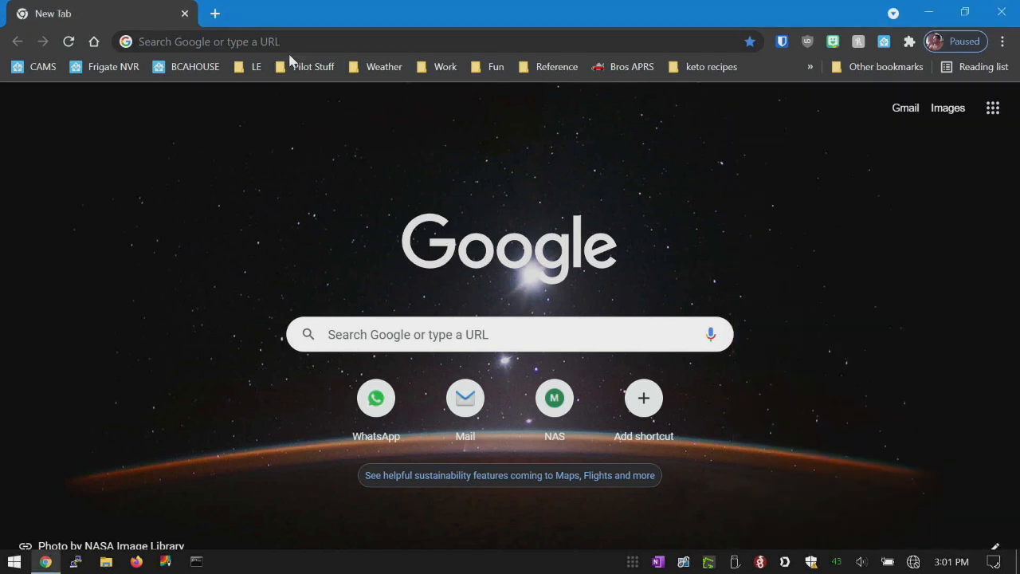
# - Open the router's admin page at 192.168.8.1
pyautogui.click(275, 41)
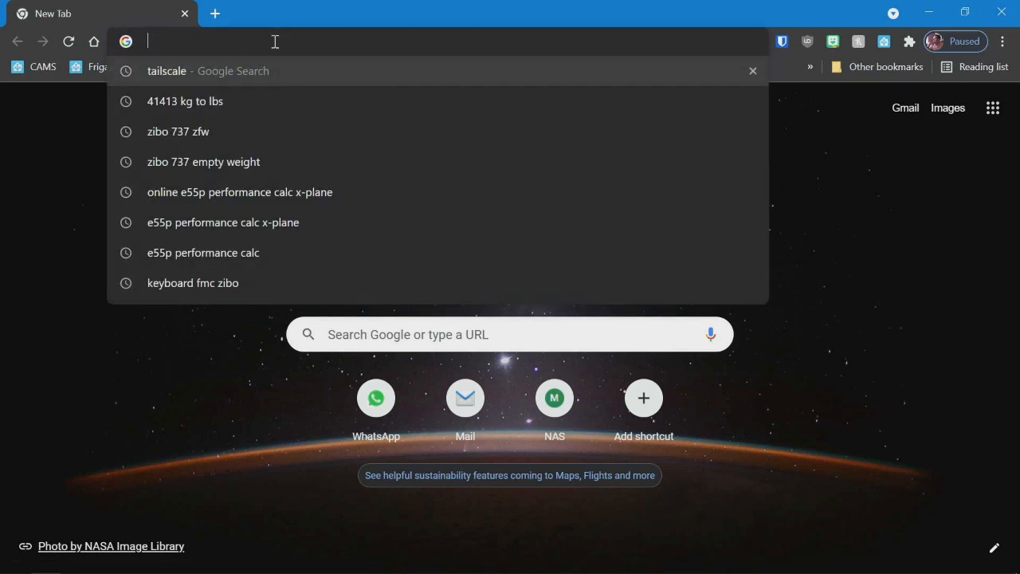
pyautogui.write('192.168')
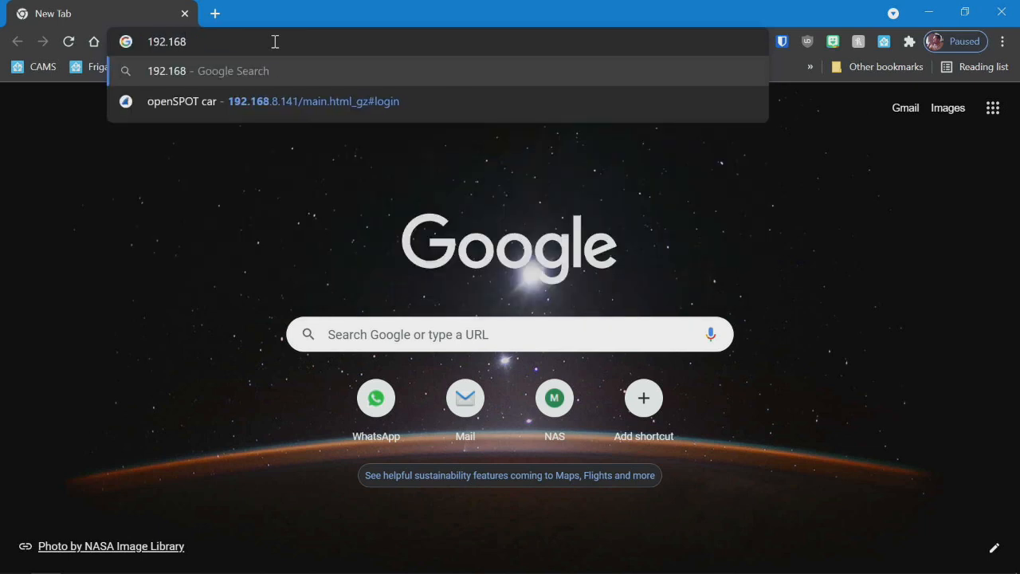
pyautogui.write('.')
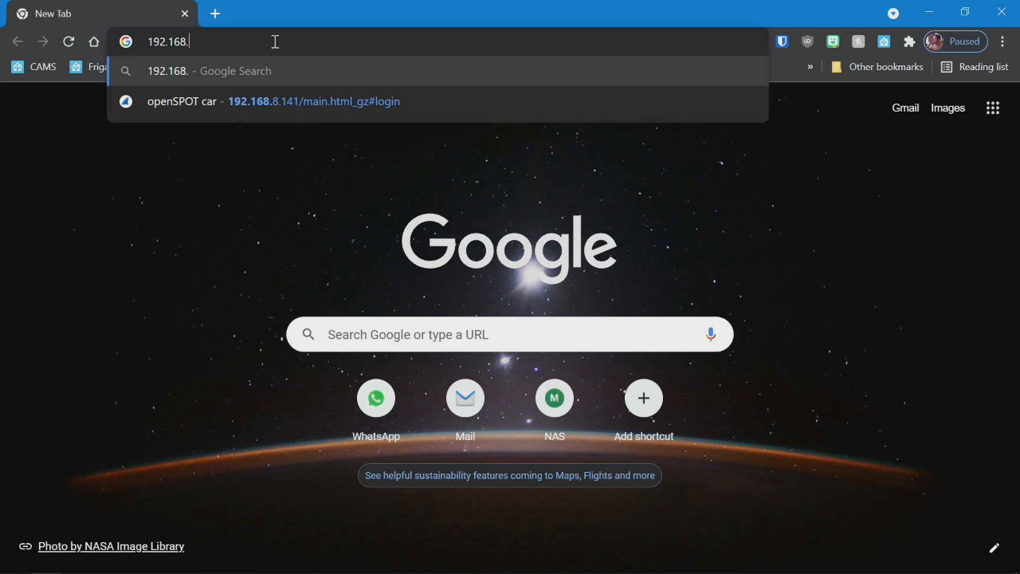
pyautogui.write('8.1')
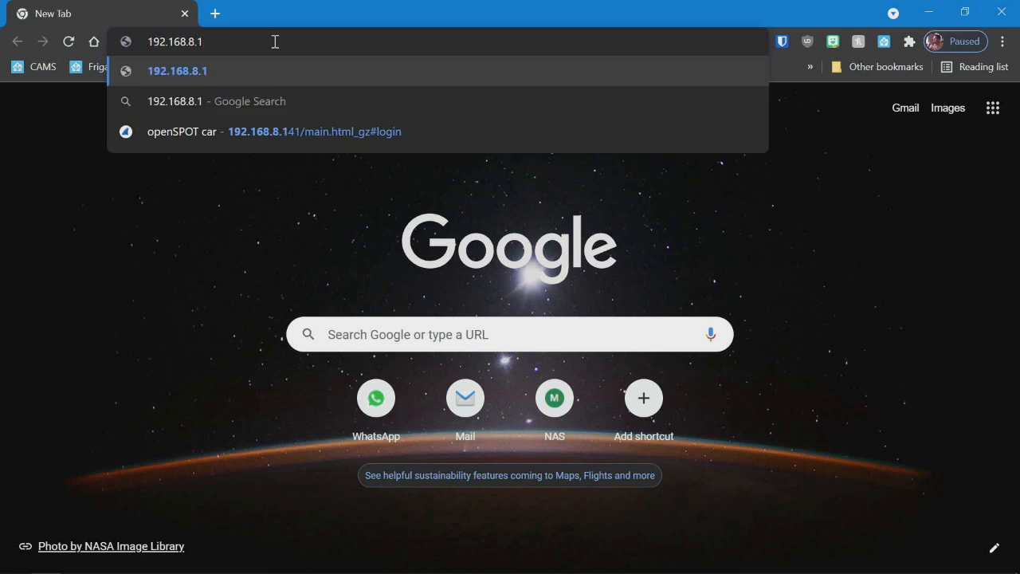
pyautogui.press('Return')
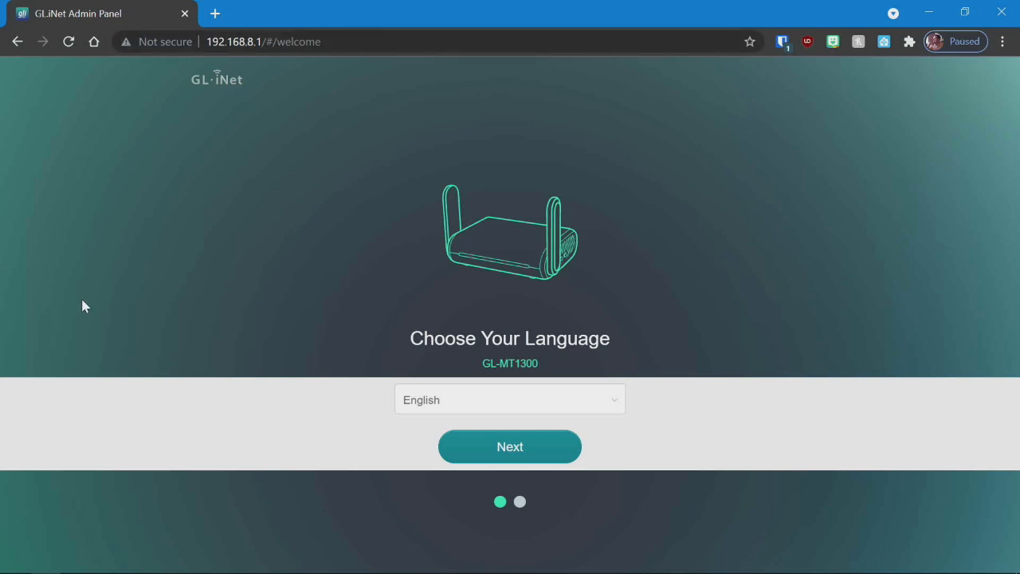
# - Keep English as the router's language, then enter, confirm and submit the new admin password
pyautogui.click(558, 446)
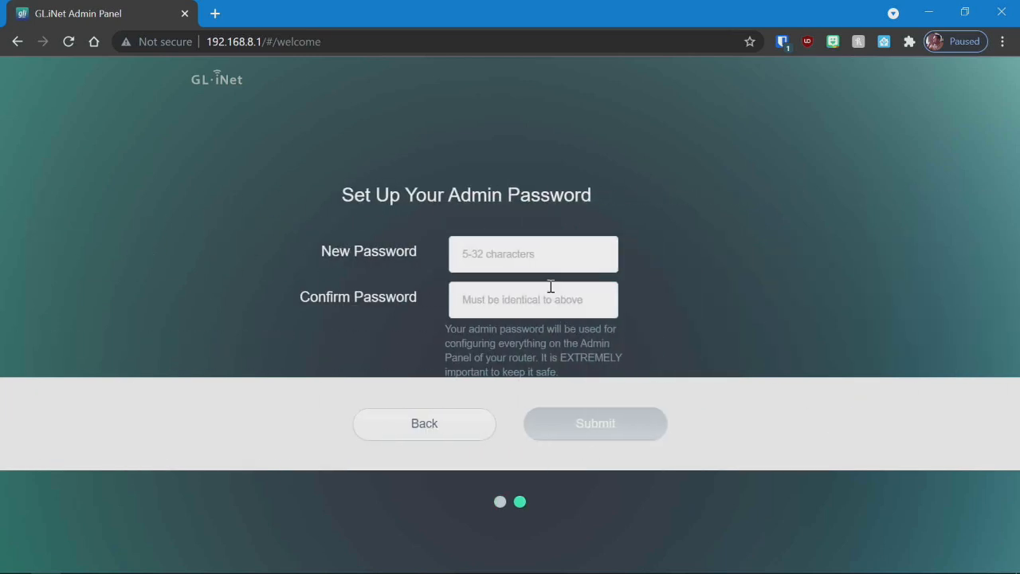
pyautogui.click(508, 257)
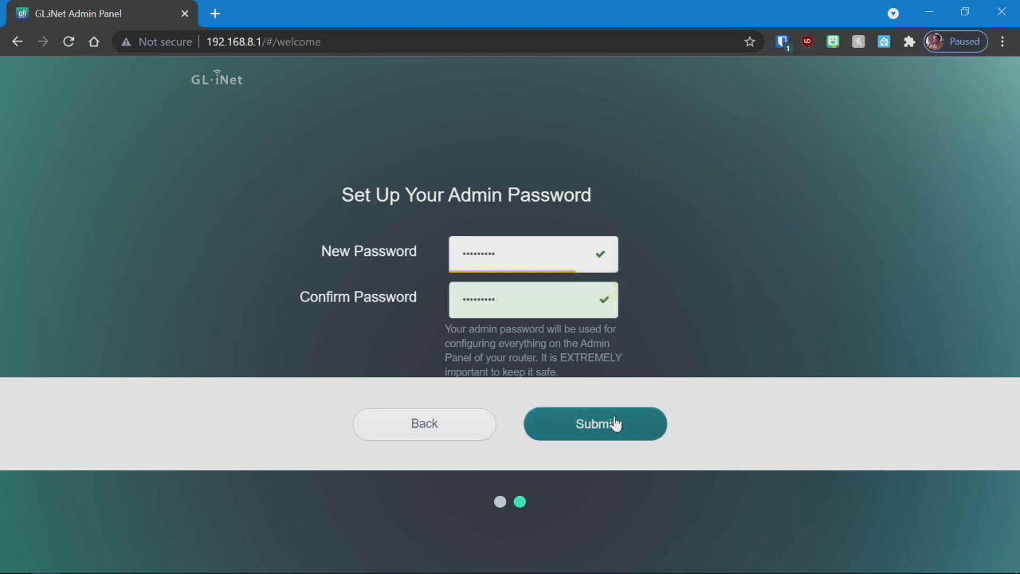
pyautogui.click(615, 423)
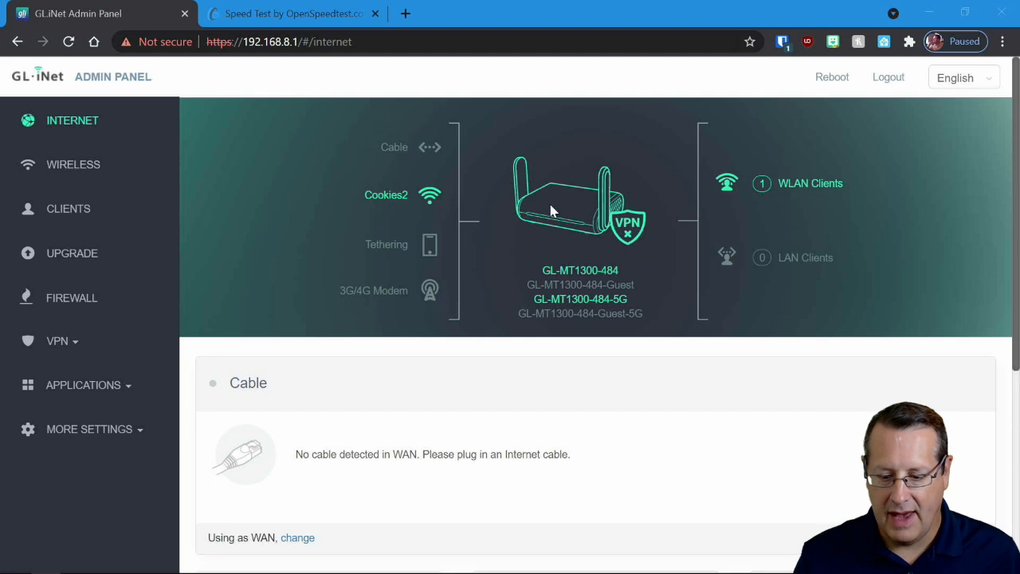
# - Check the router's list of WLAN clients and the existing OpenSpeedTest results
pyautogui.click(808, 186)
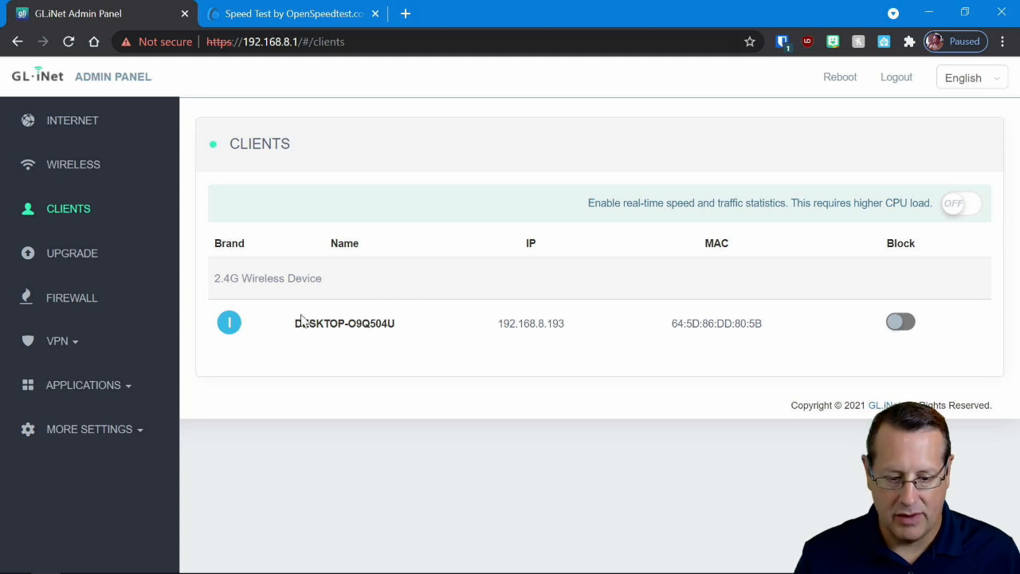
pyautogui.click(300, 27)
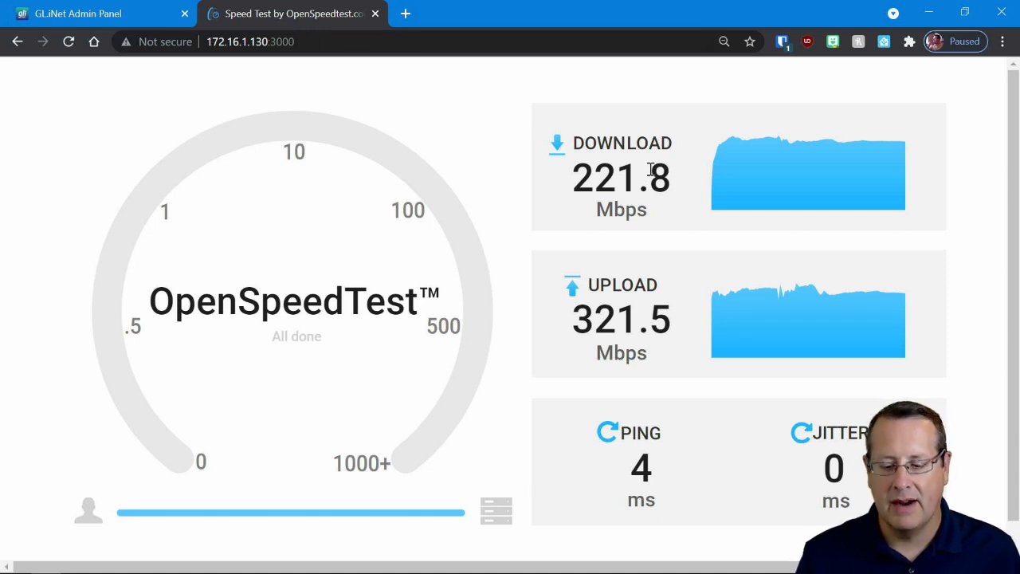
pyautogui.moveTo(568, 191)
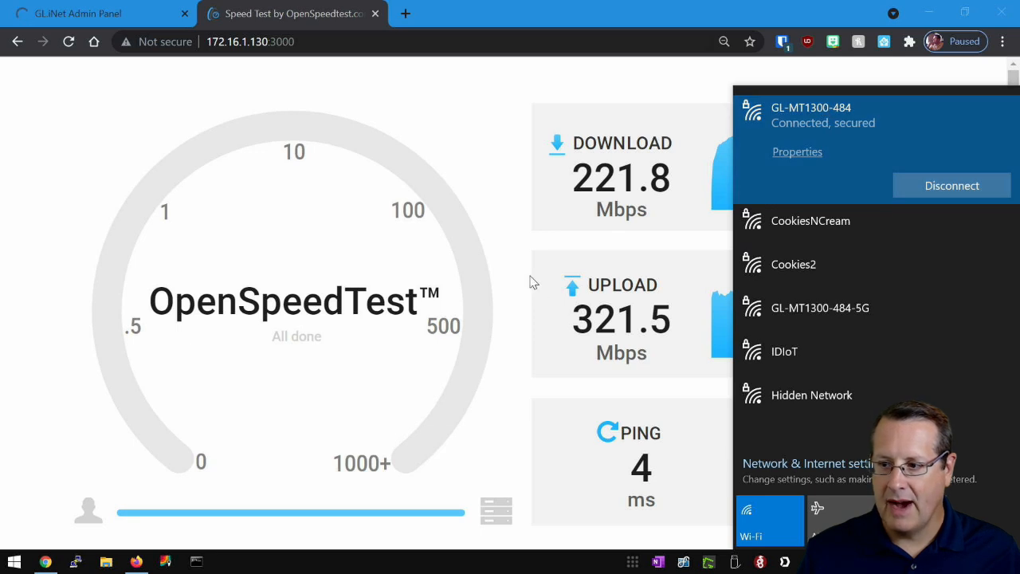
pyautogui.click(444, 137)
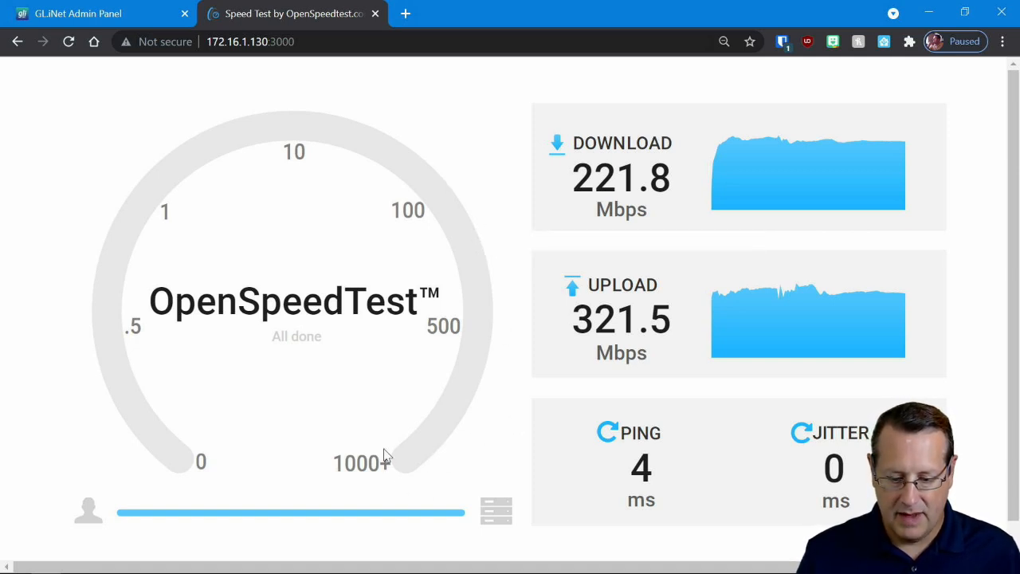
# - Reload the OpenSpeedTest page at 172.16.1.130:3000 and run a new speed test
pyautogui.scroll(-1, 374, 368)
pyautogui.scroll(1, 362, 302)
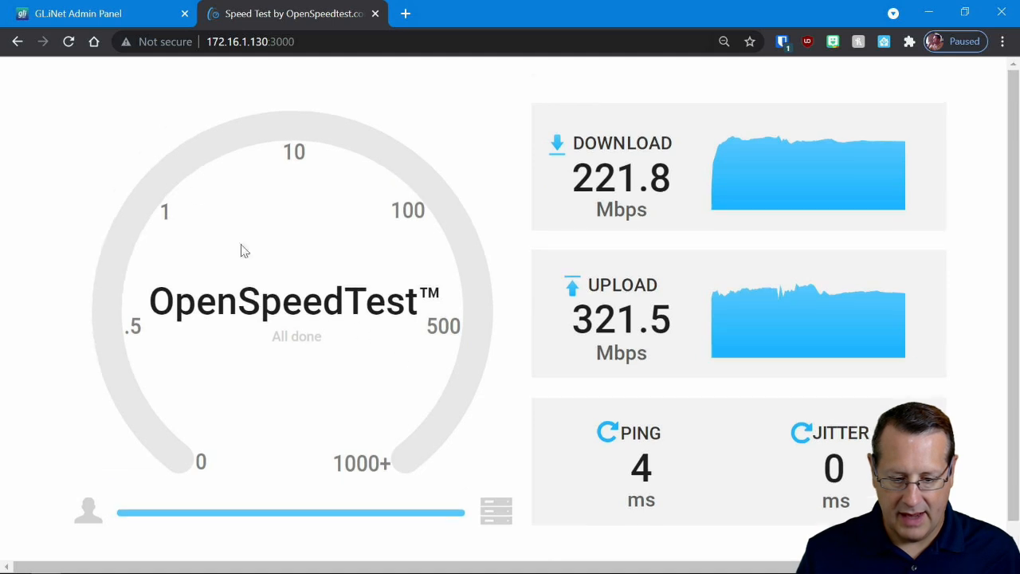
pyautogui.click(69, 41)
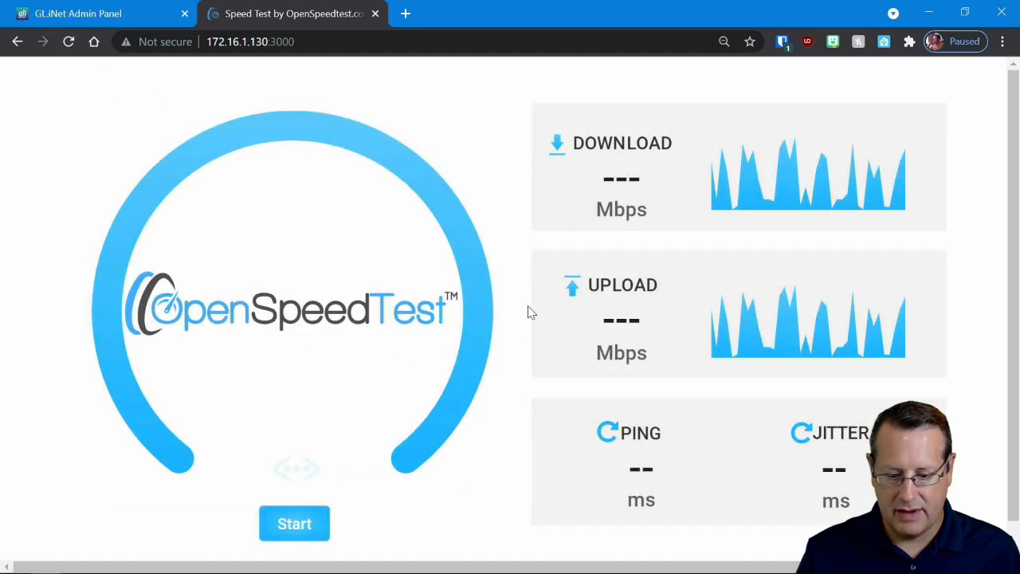
pyautogui.click(288, 528)
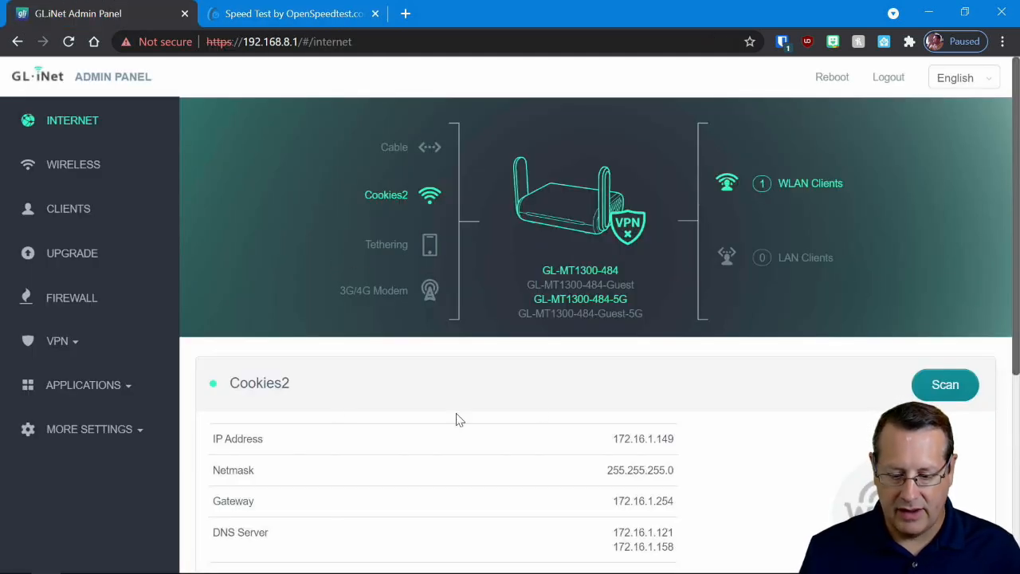
# - Scan for Wi-Fi networks, select Cookies2, enter its Wi-Fi password and join it with Remember left enabled
pyautogui.click(946, 385)
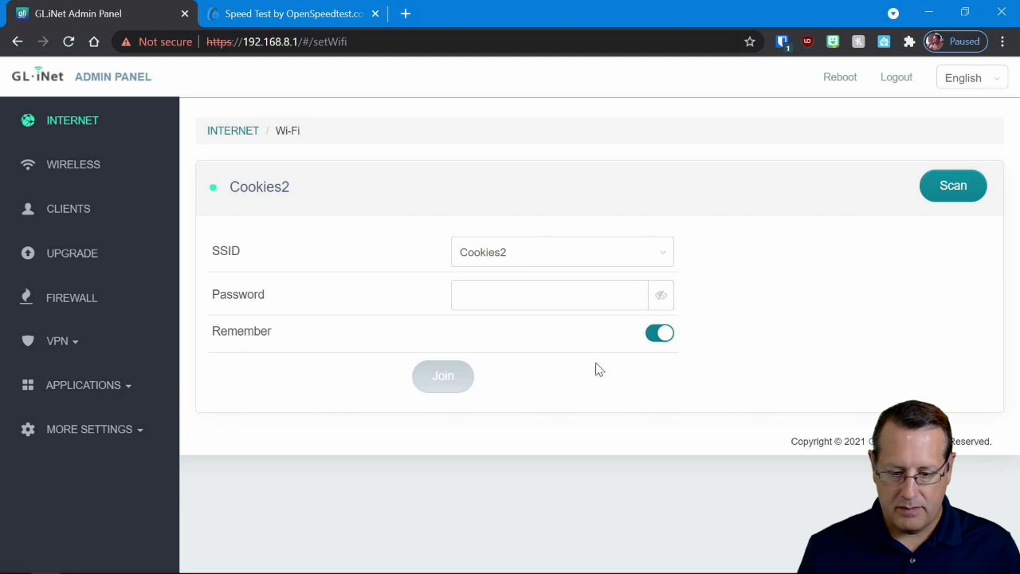
pyautogui.click(622, 250)
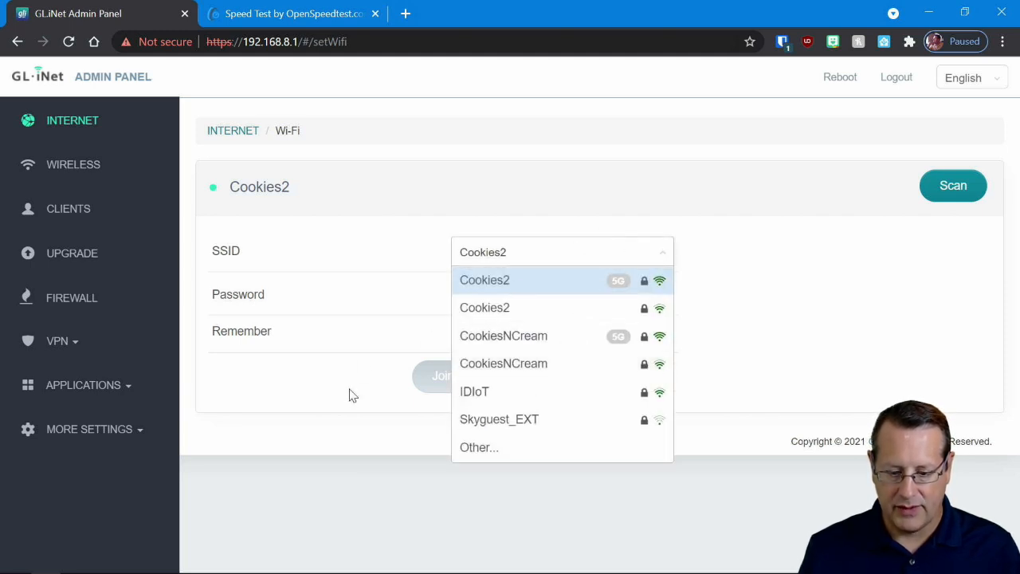
pyautogui.click(527, 318)
pyautogui.click(557, 295)
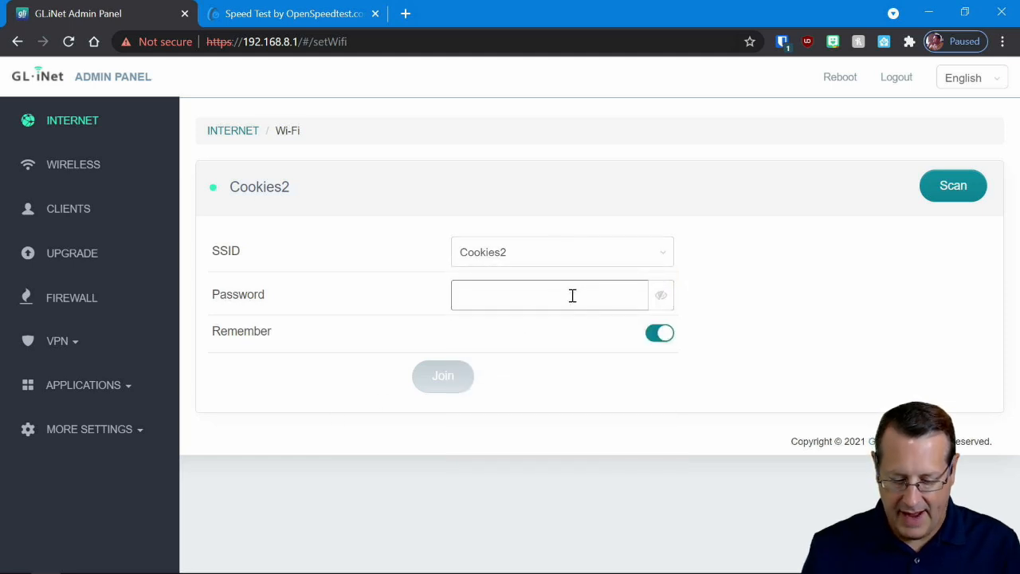
pyautogui.write('•••••••••')
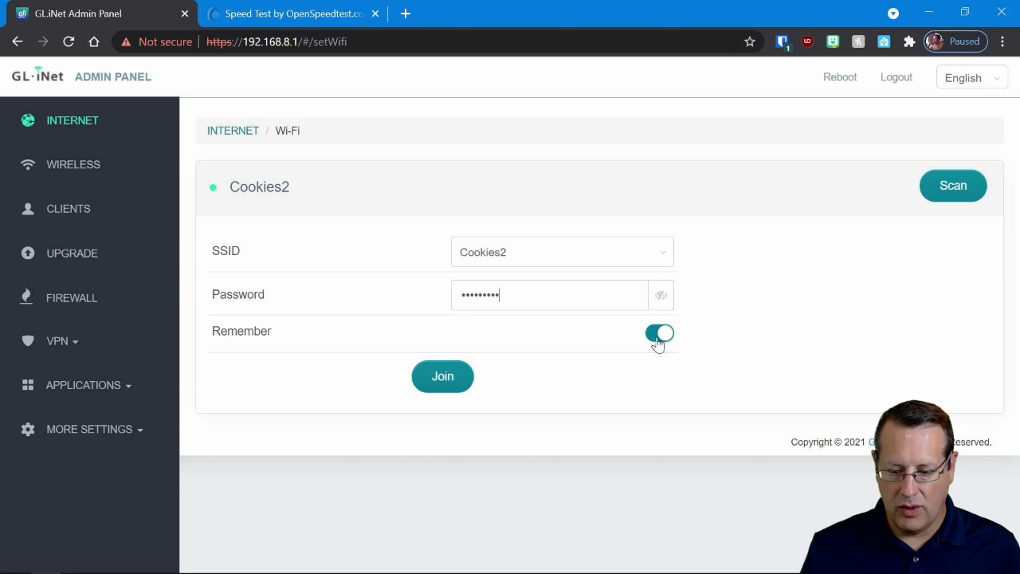
pyautogui.click(449, 382)
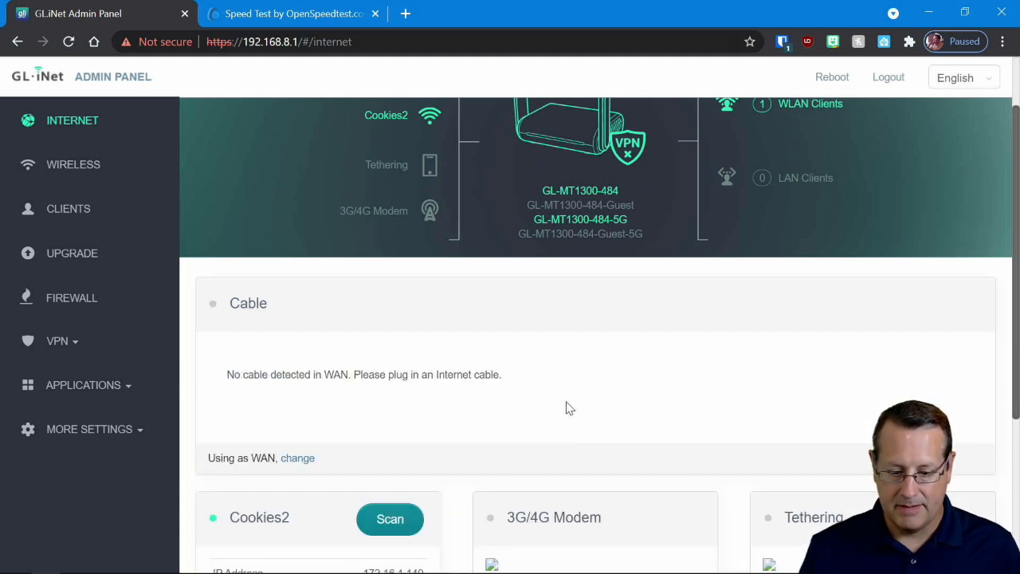
pyautogui.scroll(1, 482, 439)
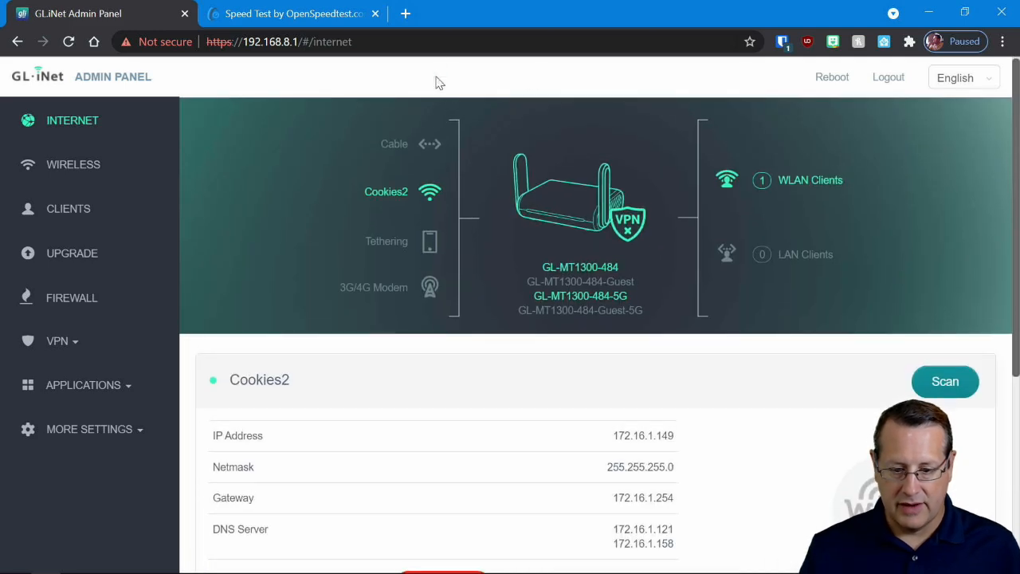
# - Open a new browser tab
pyautogui.click(406, 14)
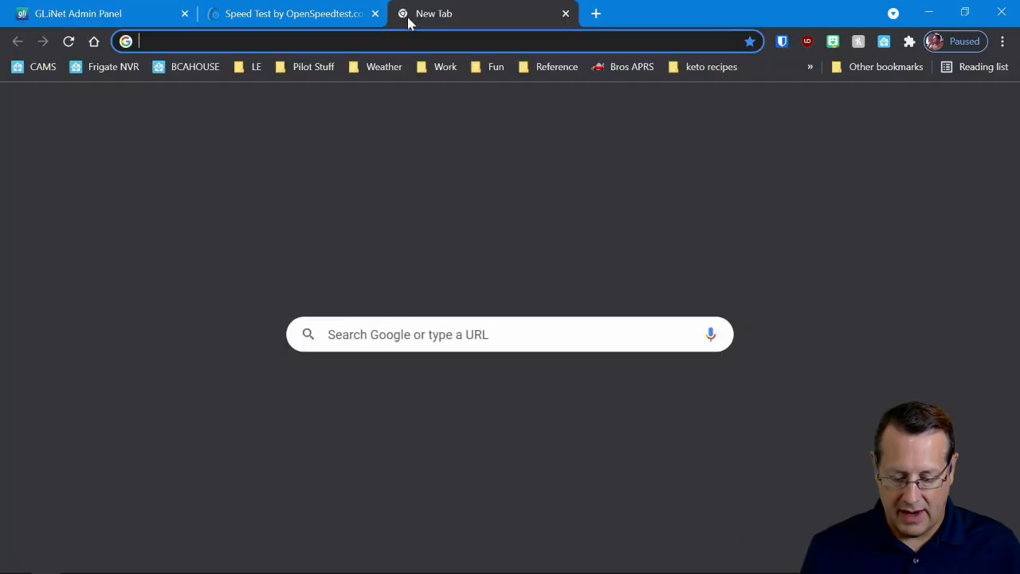
pyautogui.write('gog')
pyautogui.press('BackSpace')
pyautogui.write('ogle')
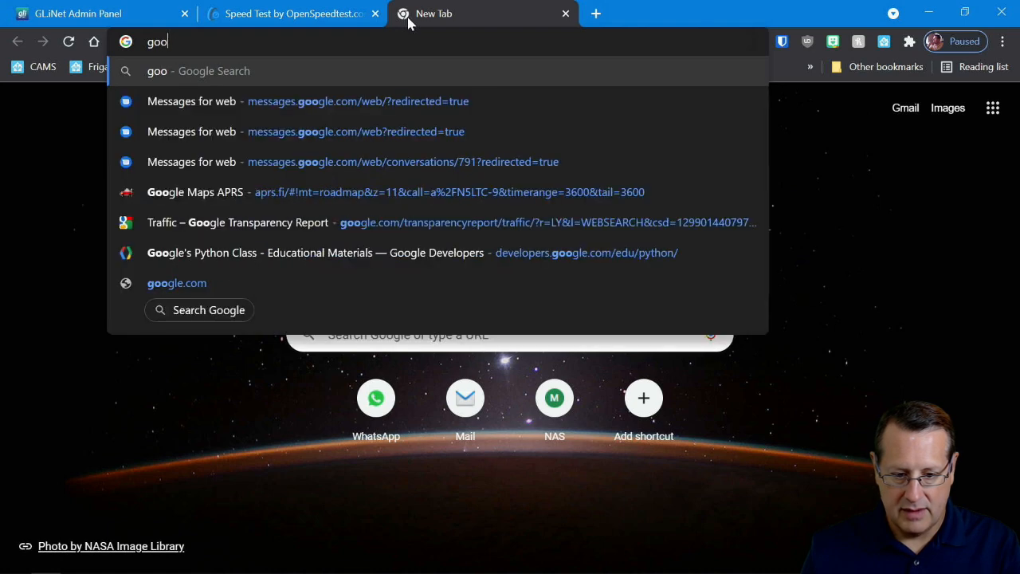
pyautogui.press('BackSpace')
pyautogui.press('BackSpace')
pyautogui.press('BackSpace')
pyautogui.press('BackSpace')
pyautogui.press('BackSpace')
pyautogui.press('BackSpace')
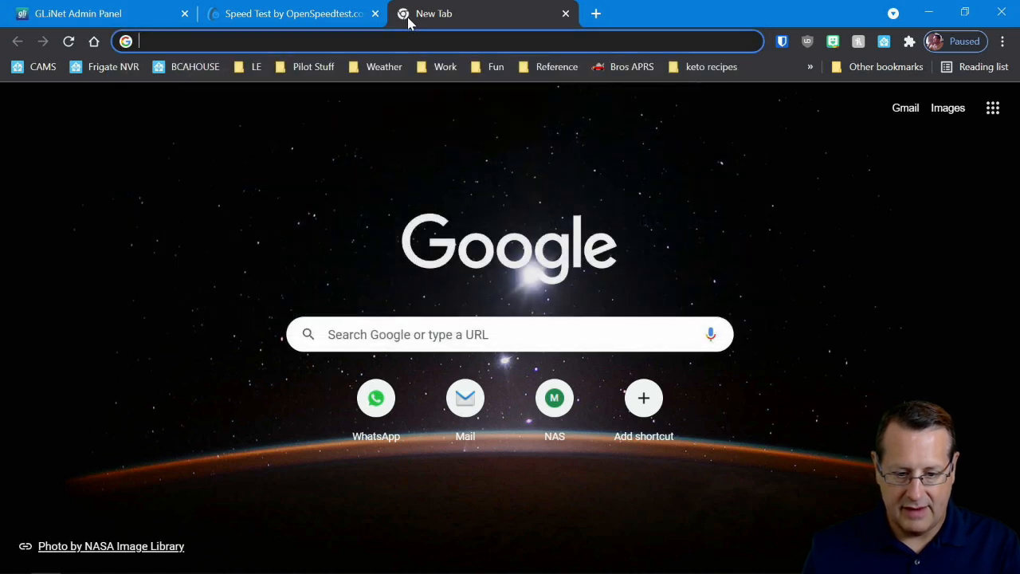
# - Check internet access by viewing the wxgraph Dominion forecast from the Weather bookmarks, and close its tab
pyautogui.click(384, 67)
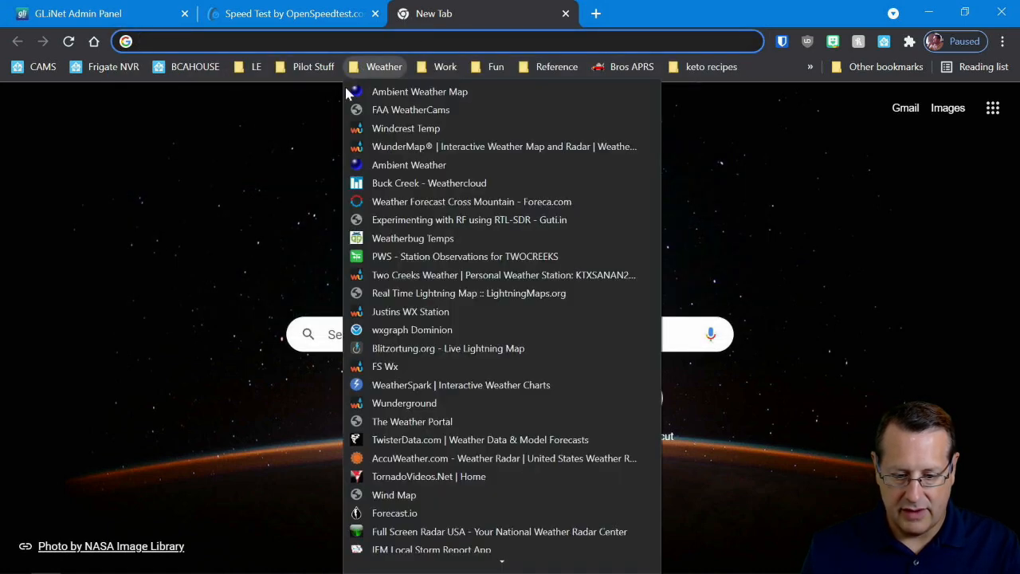
pyautogui.click(446, 330)
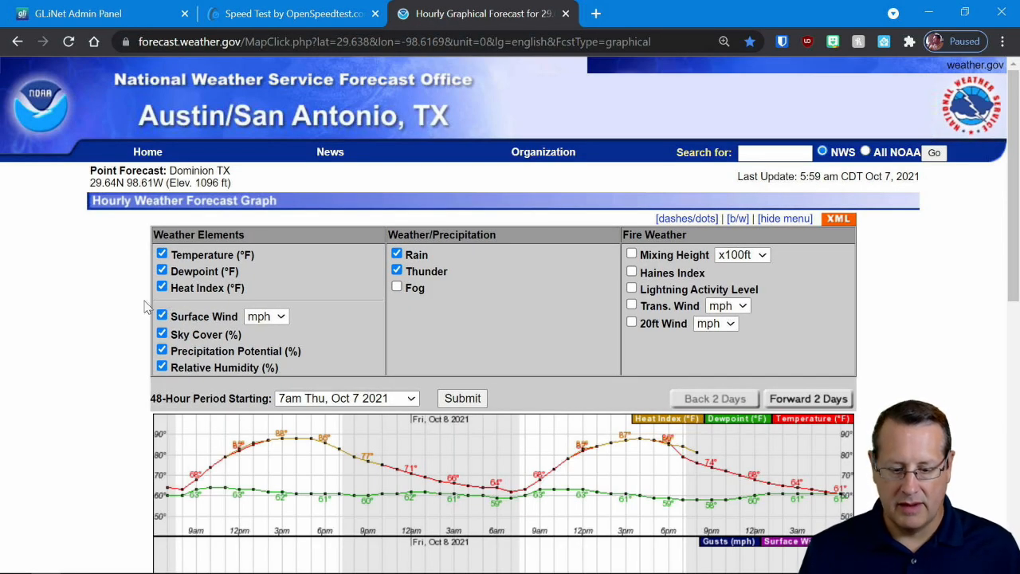
pyautogui.scroll(-2, 126, 319)
pyautogui.scroll(-5, 123, 321)
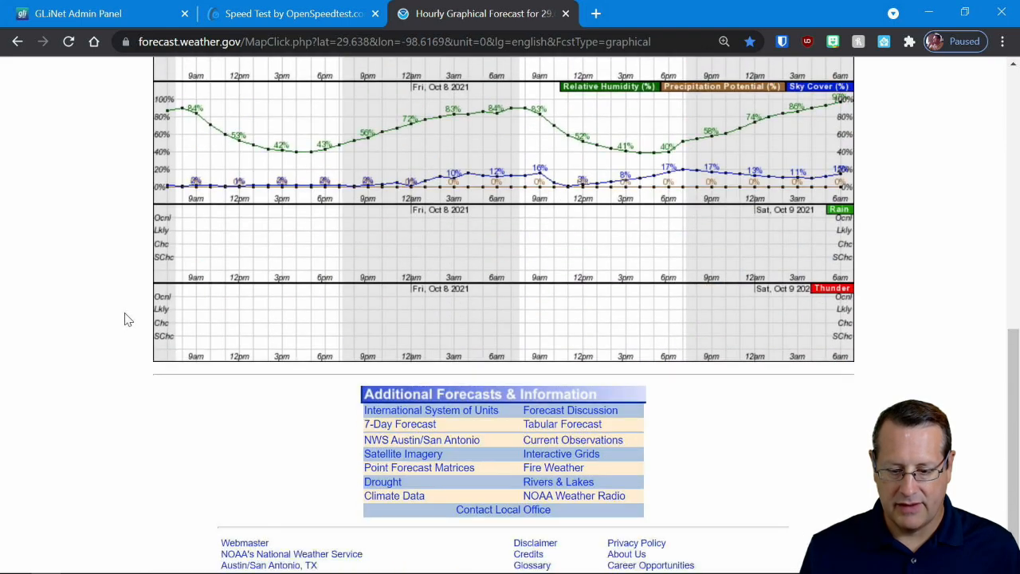
pyautogui.scroll(6, 126, 320)
pyautogui.scroll(1, 126, 319)
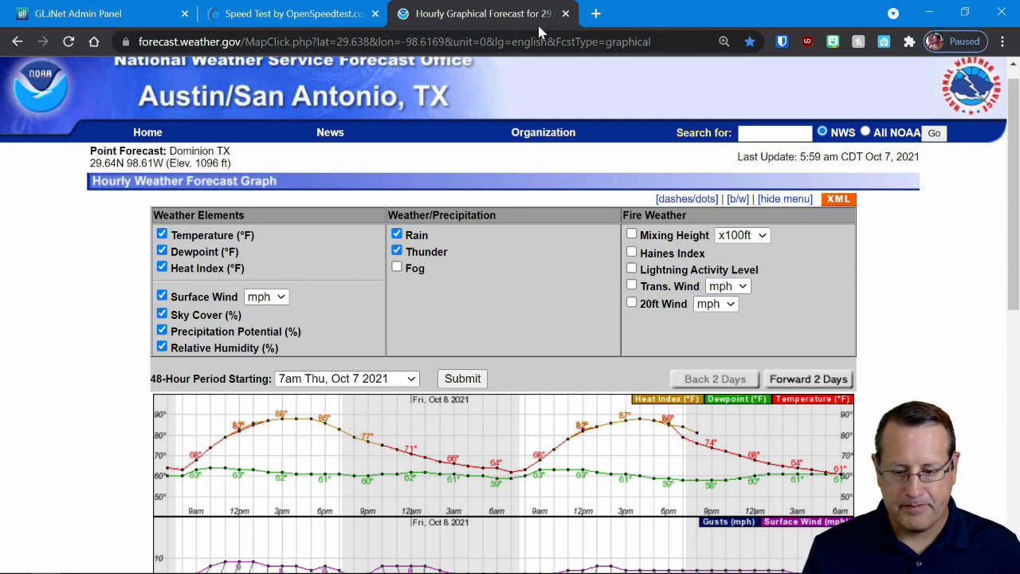
pyautogui.click(566, 15)
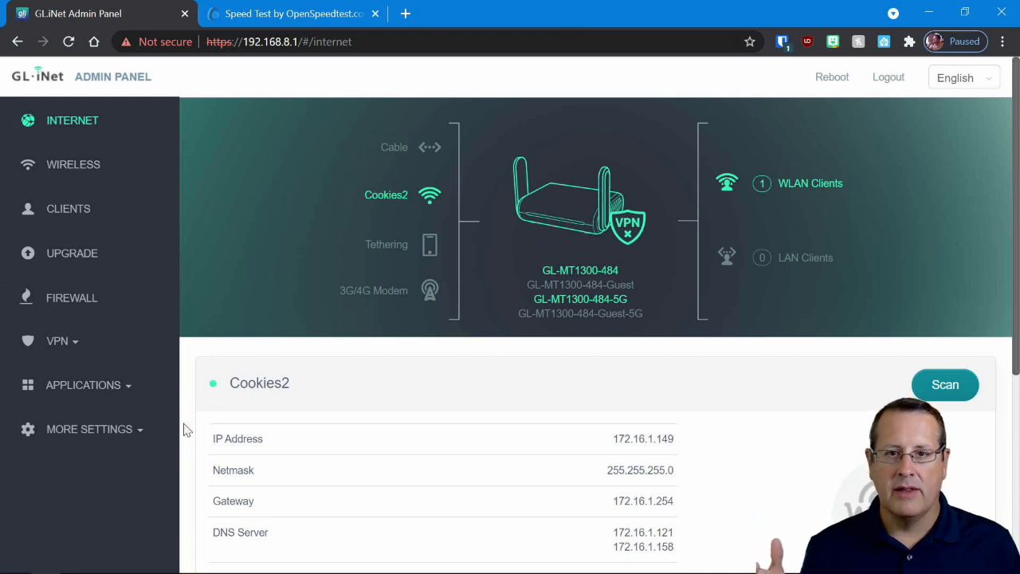
# - Open the router's WireGuard Client page and check which commercial WireGuard services it offers
pyautogui.click(57, 348)
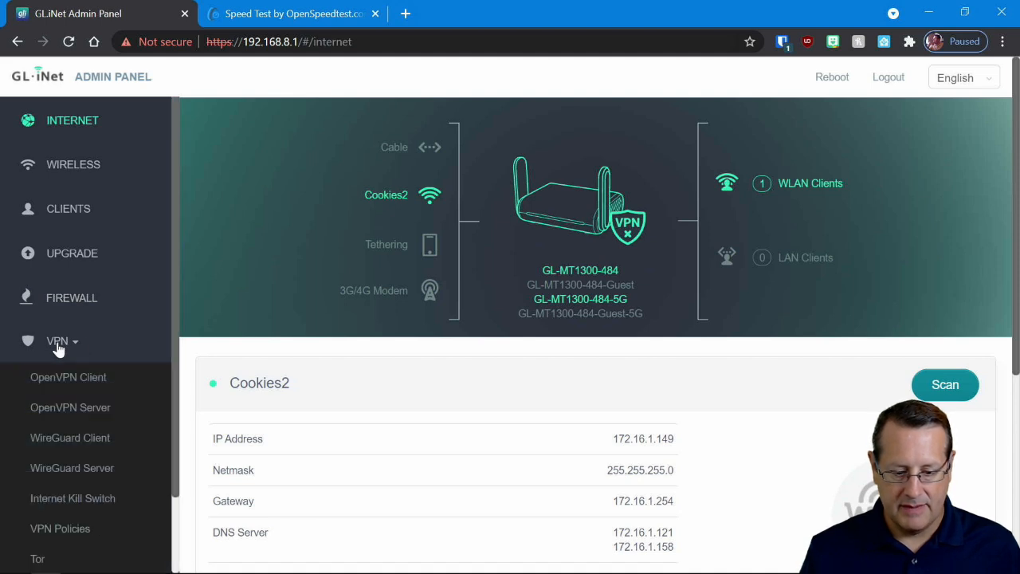
pyautogui.scroll(-1, 94, 373)
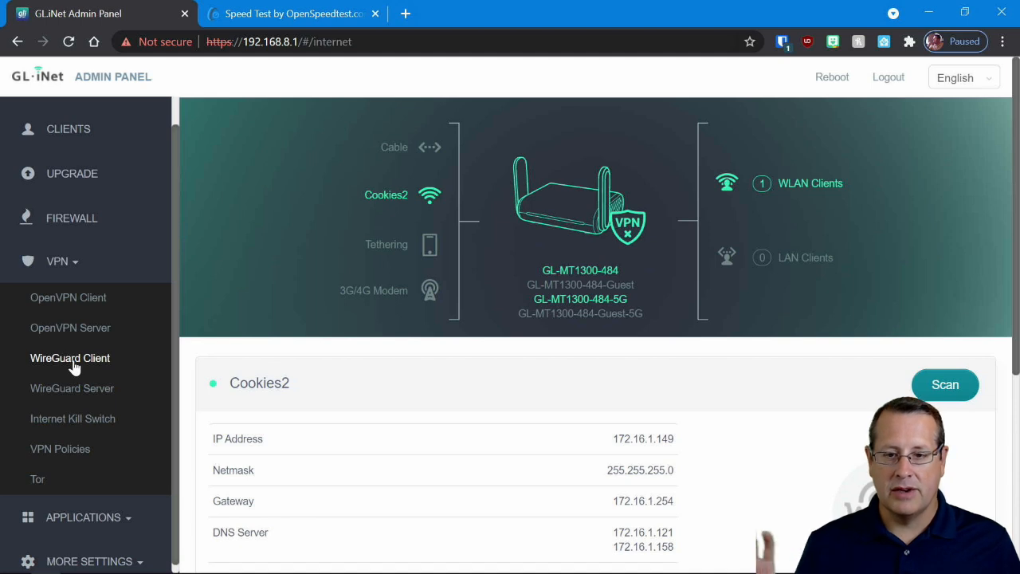
pyautogui.scroll(2, 94, 424)
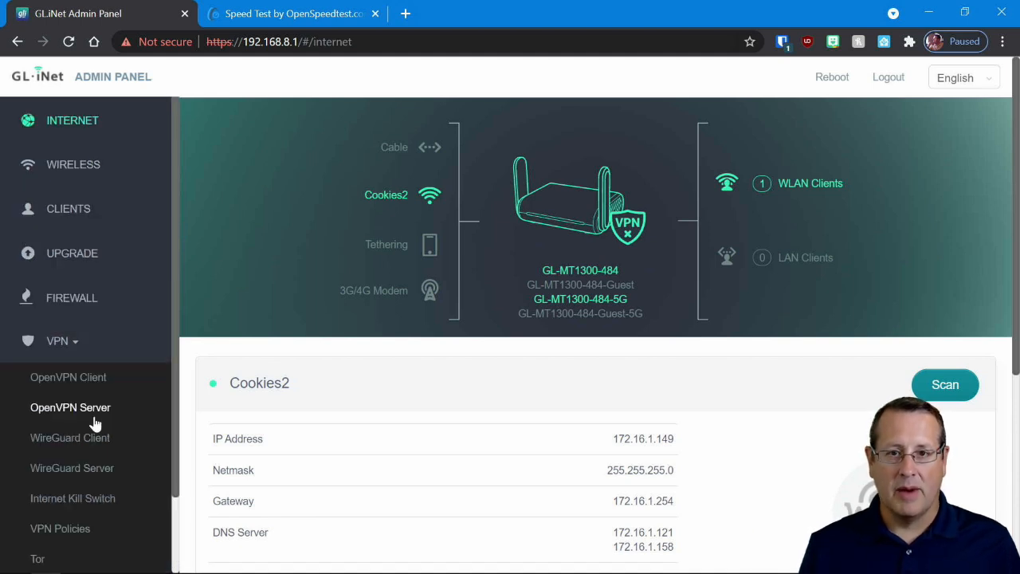
pyautogui.click(64, 438)
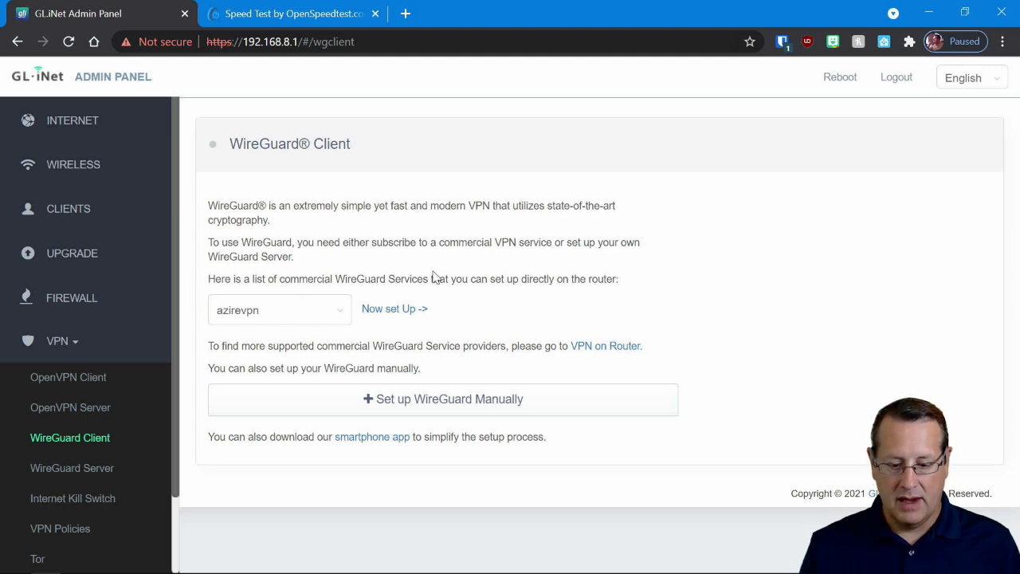
pyautogui.click(342, 313)
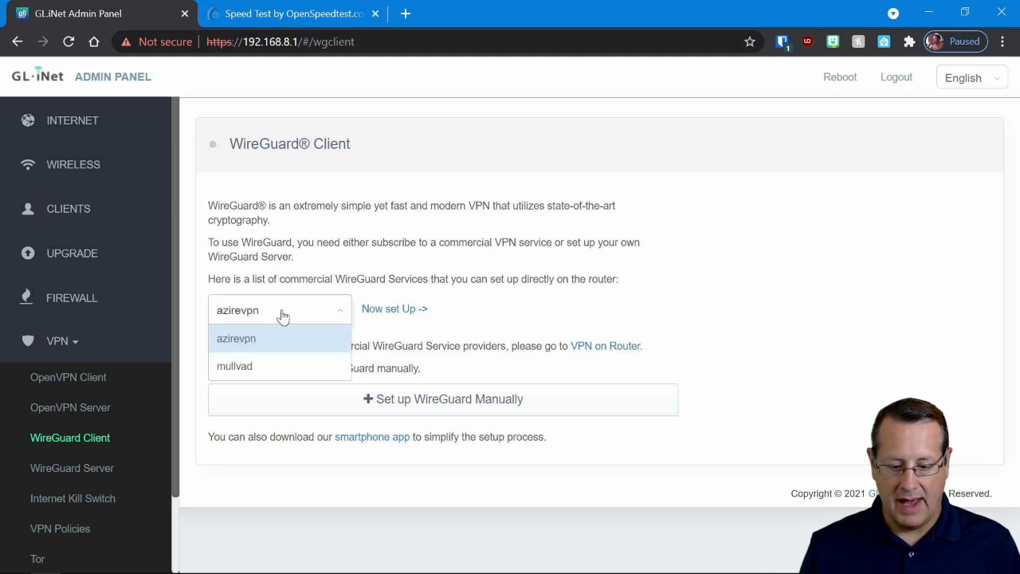
pyautogui.click(415, 259)
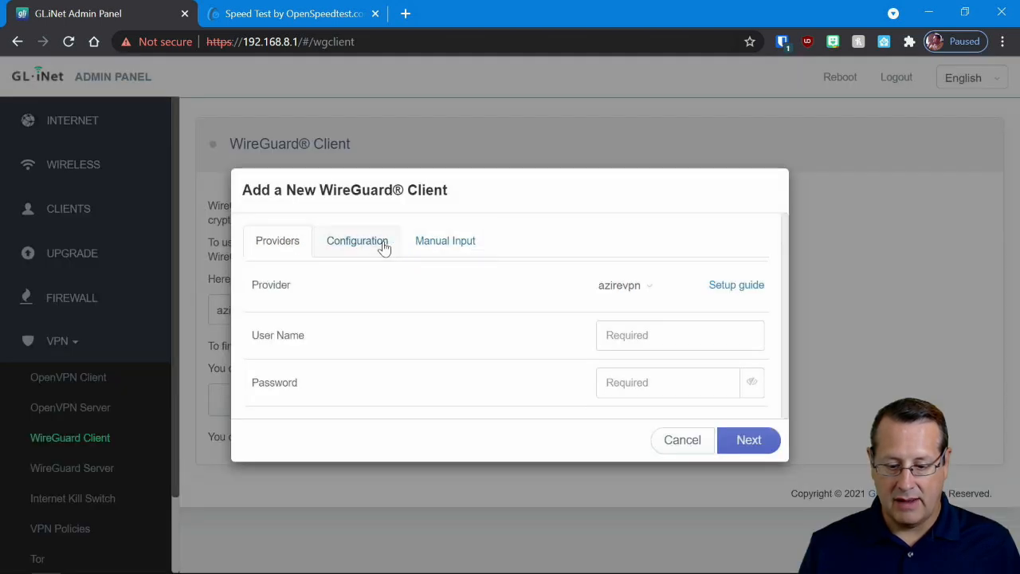
# - Start a manual-input setup of a new WireGuard client and set its interface IP address to 172.16.66.4
pyautogui.click(383, 247)
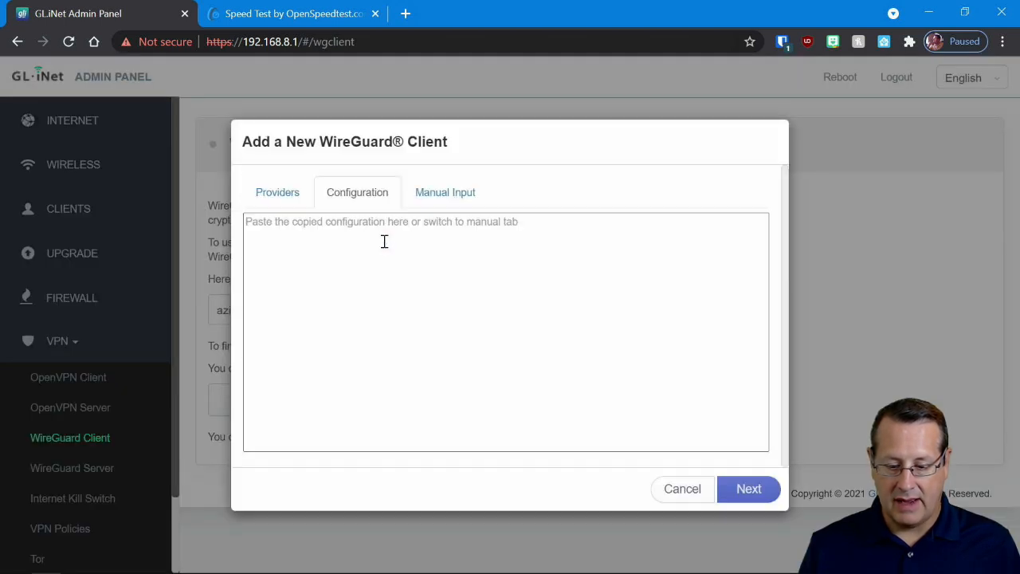
pyautogui.click(454, 219)
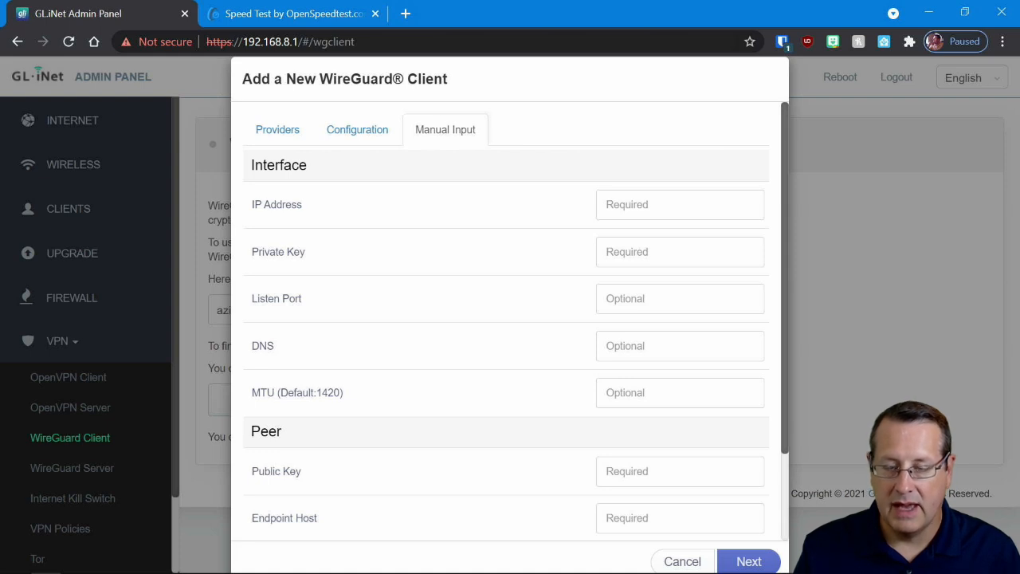
pyautogui.click(648, 204)
pyautogui.write('172.16..66.4')
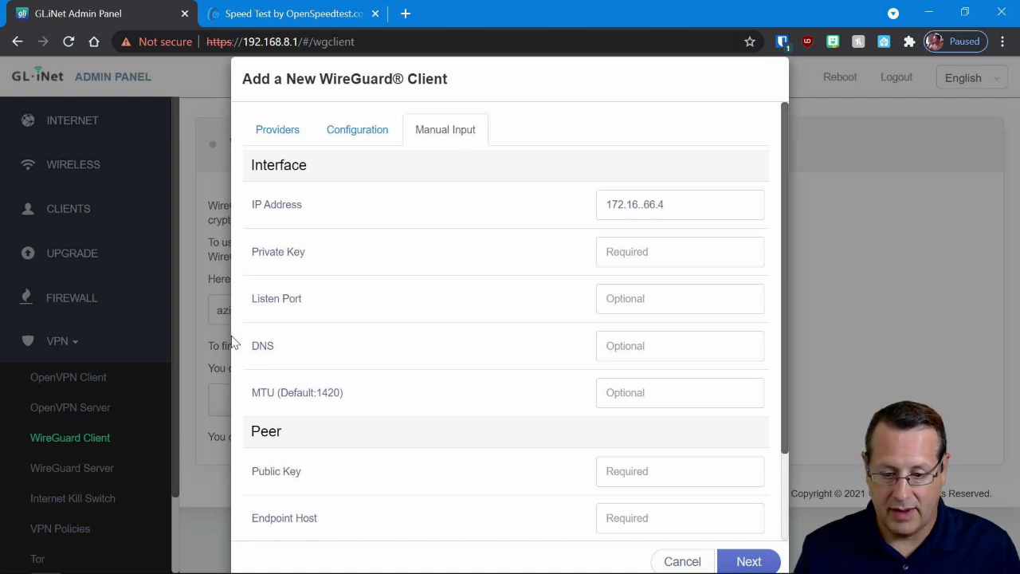
pyautogui.click(650, 205)
pyautogui.press('BackSpace')
# - Paste the private key into the client's interface settings and the public key into its peer settings
pyautogui.click(680, 253)
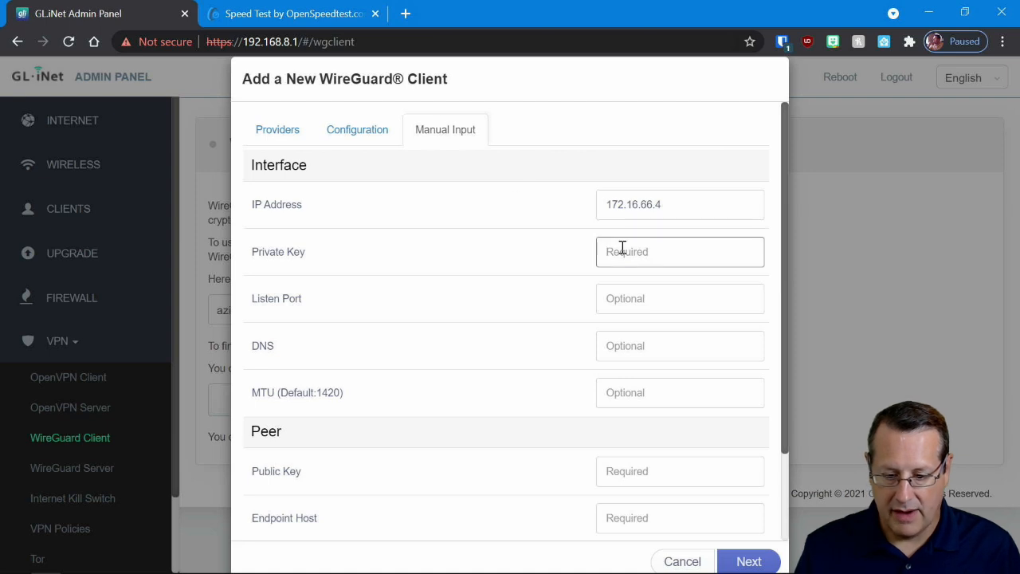
pyautogui.rightClick(622, 247)
pyautogui.click(675, 387)
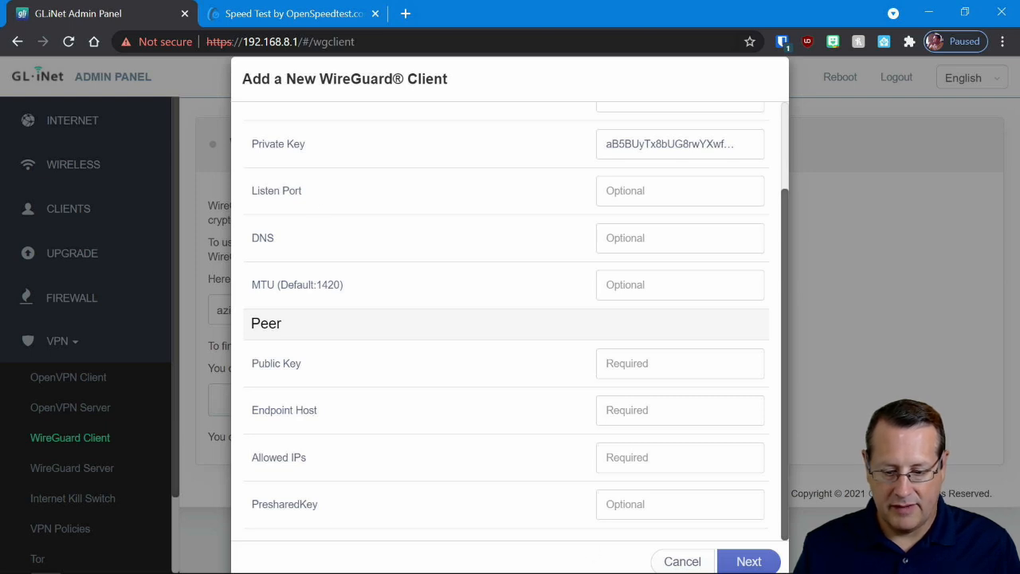
pyautogui.hotkey('ctrl', 'v')
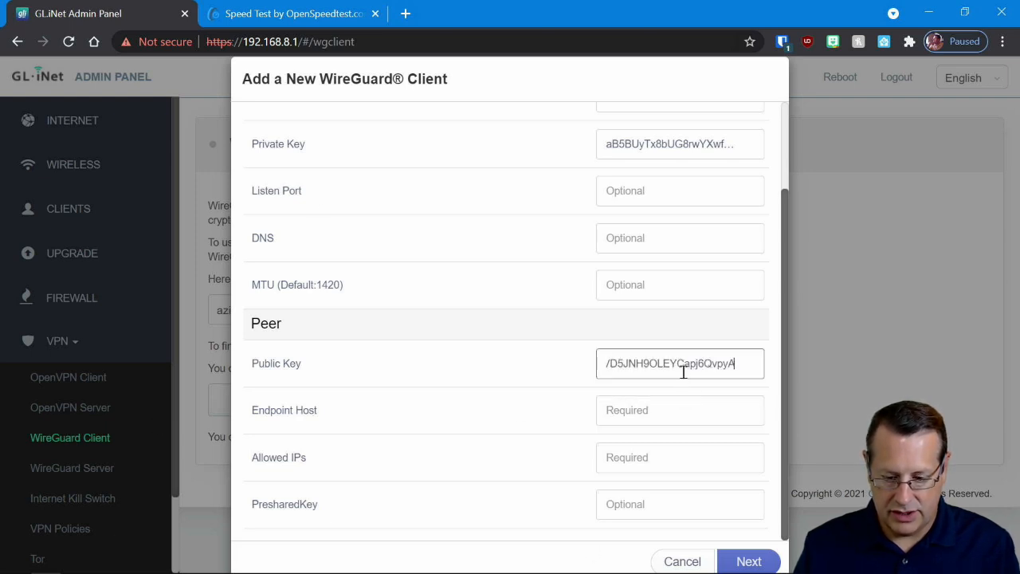
# - Set the peer's endpoint host to 172.16.1.121:51280 and its allowed IPs to 0.0.0.0/0
pyautogui.click(674, 412)
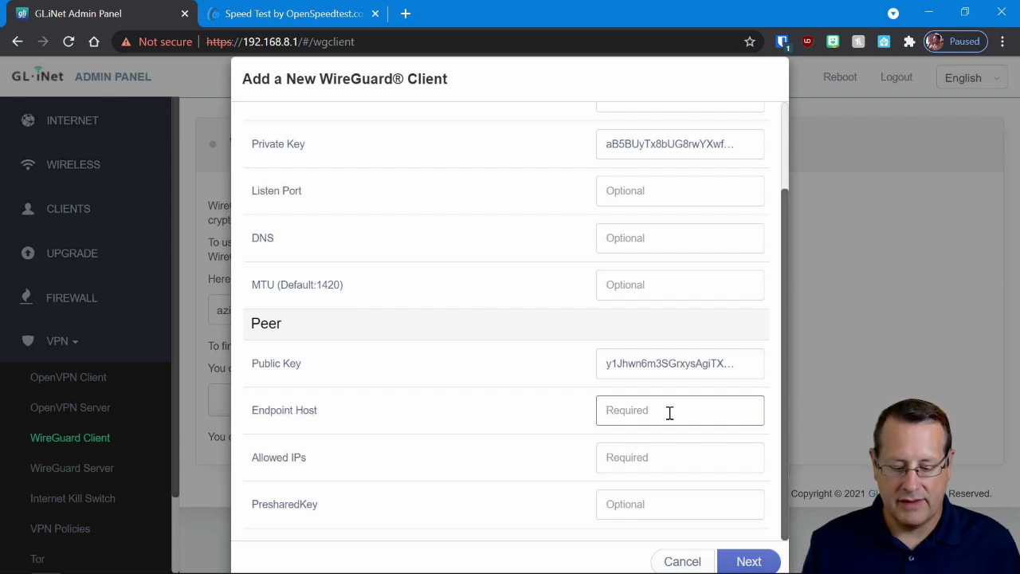
pyautogui.write('172.1')
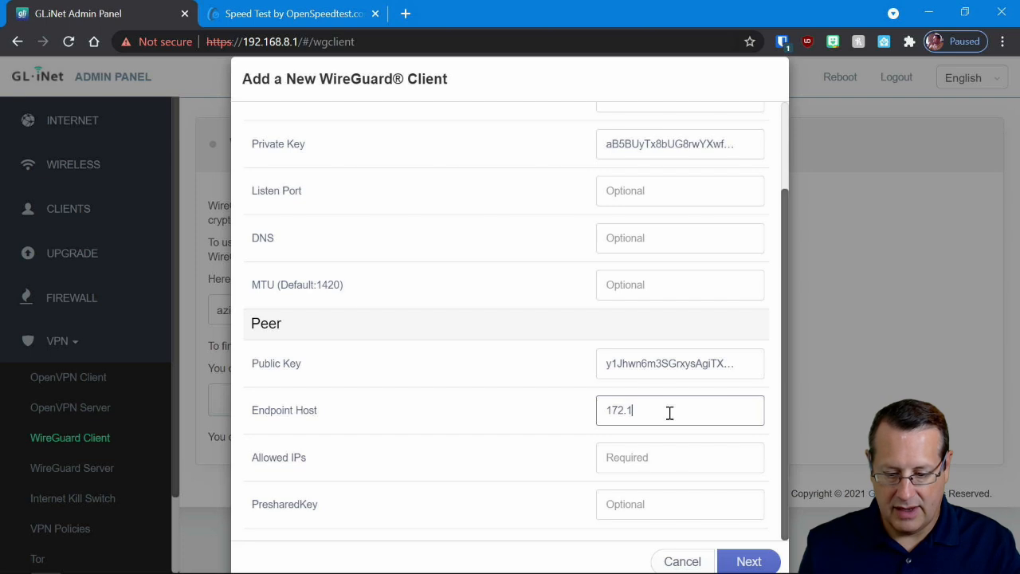
pyautogui.write('6.1.121')
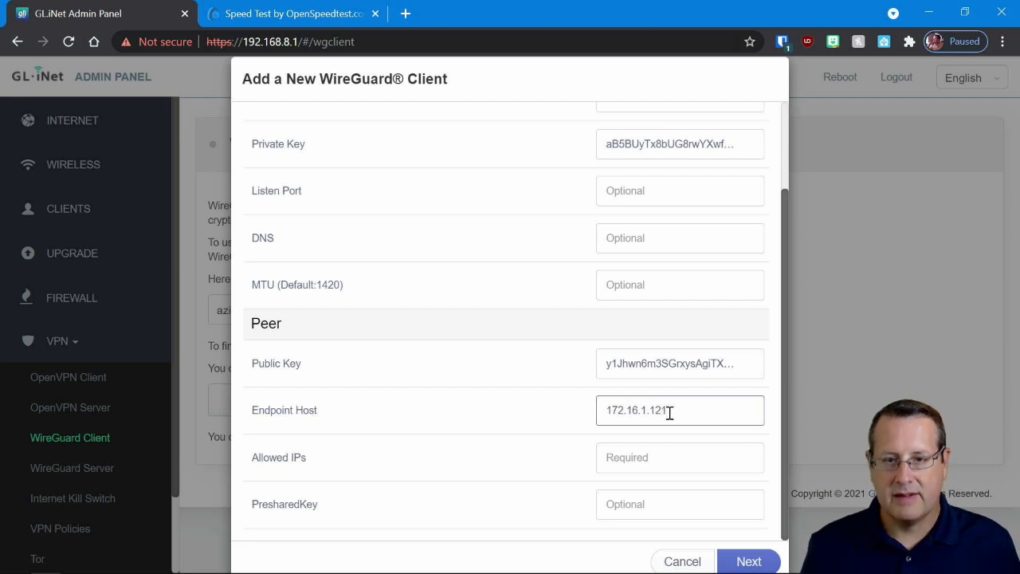
pyautogui.write(':51280')
pyautogui.click(658, 460)
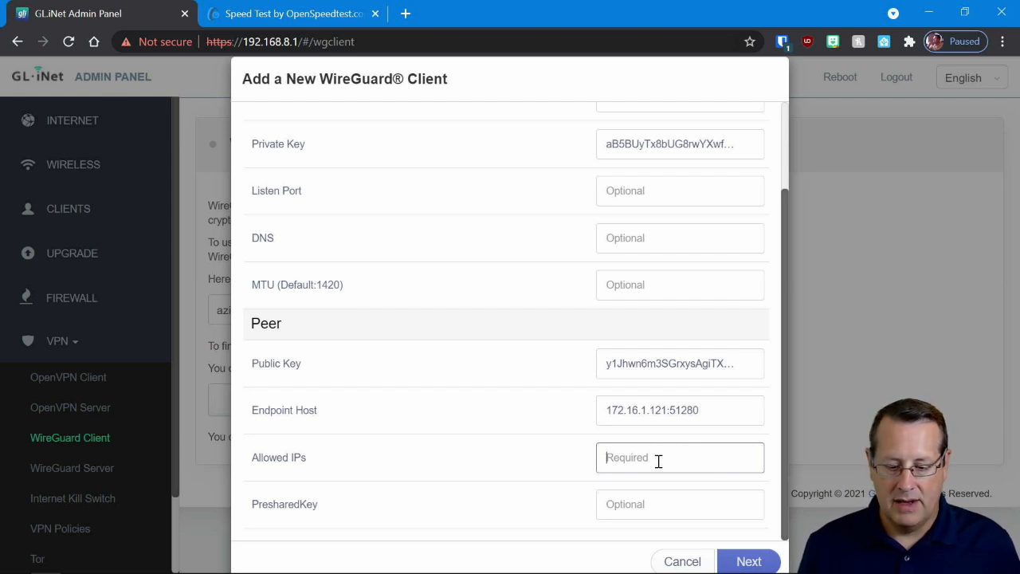
pyautogui.write('0.0.0')
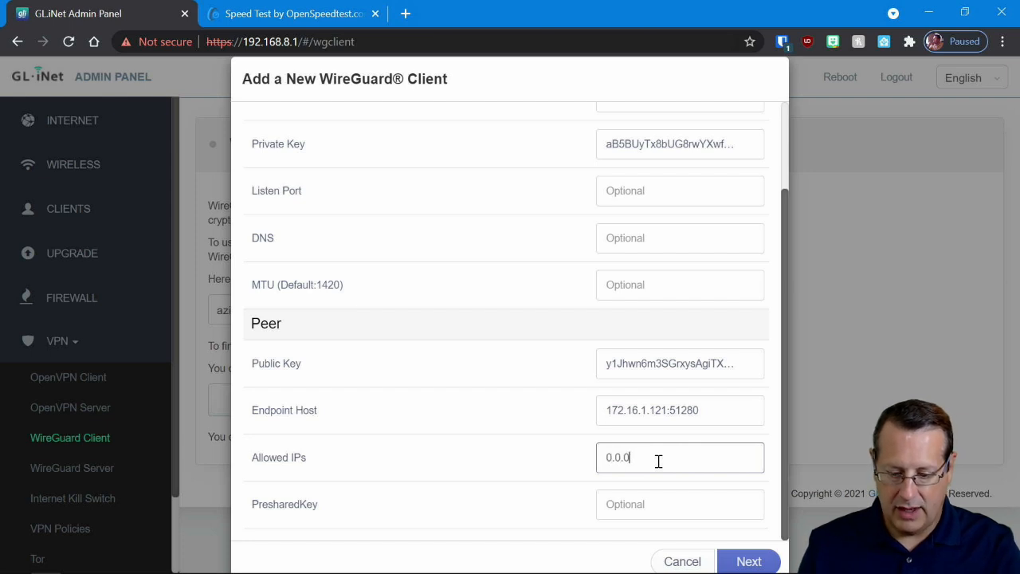
pyautogui.write('.0/0')
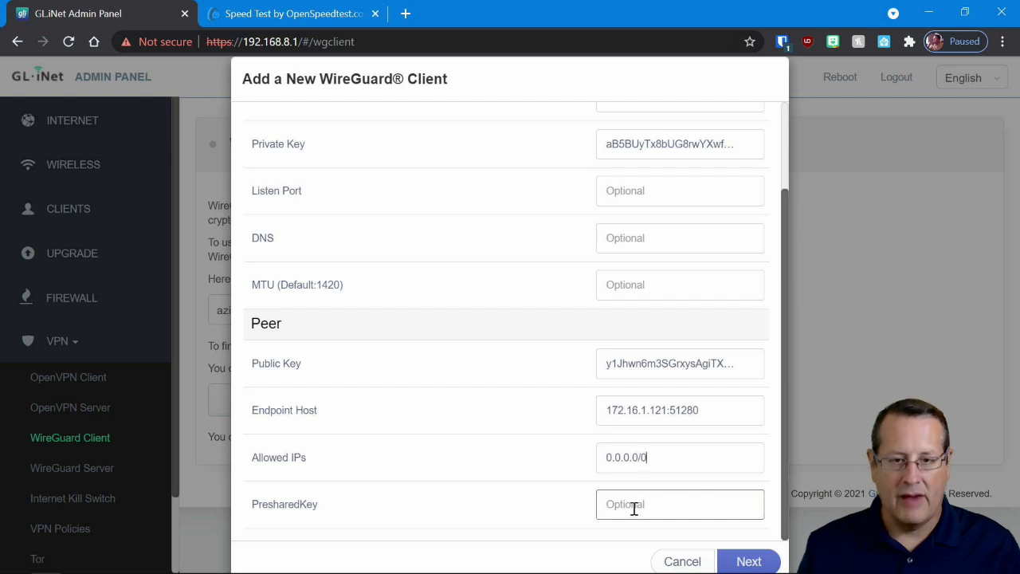
# - Add the WireGuard client under the name Demo VPN and view the list of available servers
pyautogui.click(747, 563)
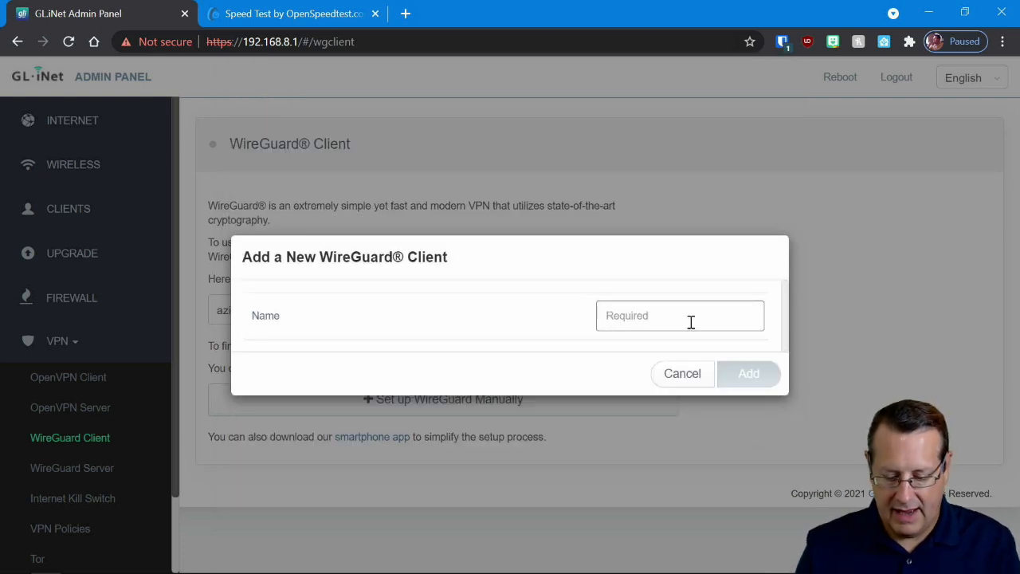
pyautogui.write('Demo VPN')
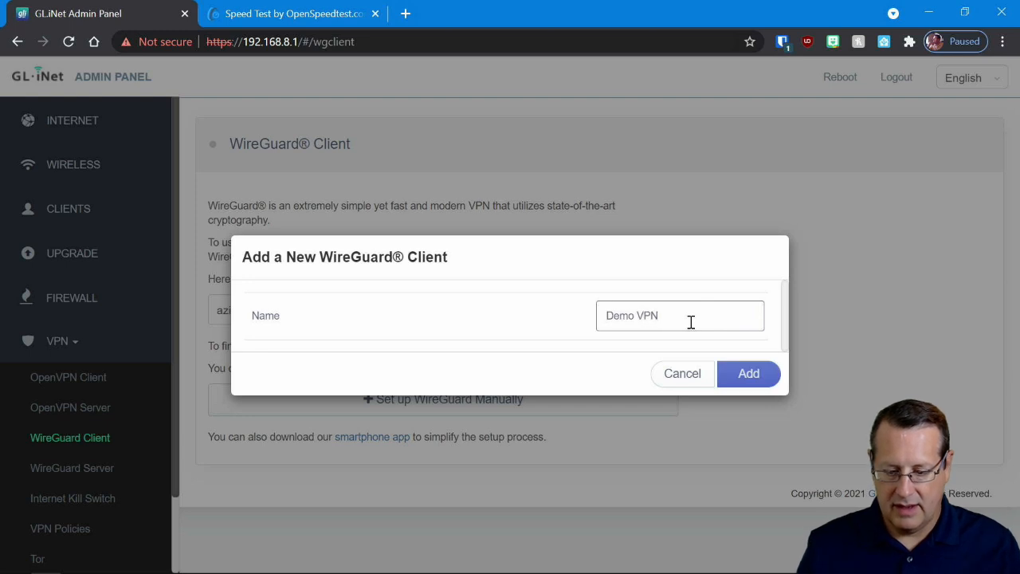
pyautogui.click(751, 381)
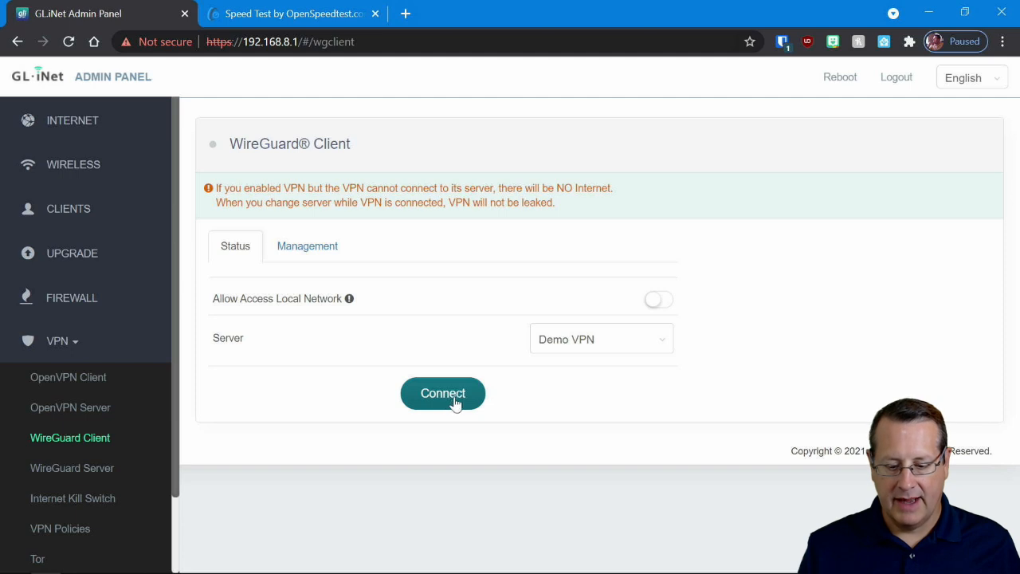
pyautogui.click(575, 341)
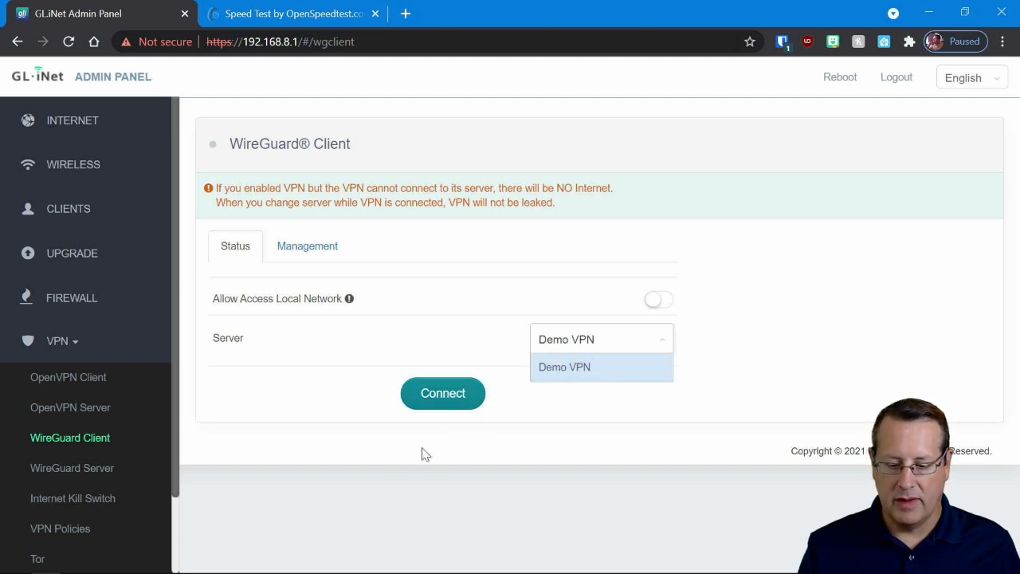
# - Connect the WireGuard client to the Demo VPN server and check the router's internet status overview
pyautogui.click(439, 411)
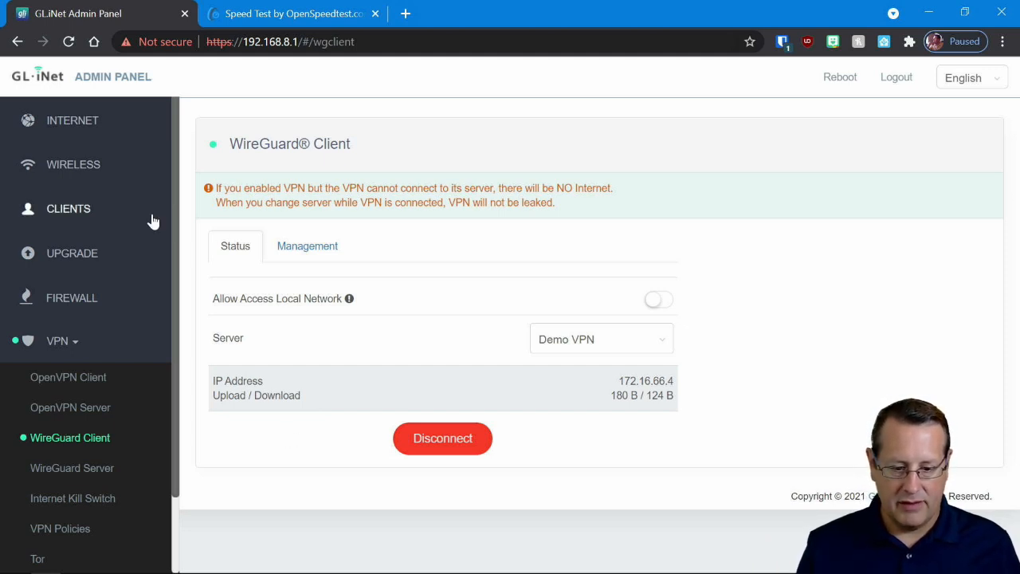
pyautogui.click(92, 127)
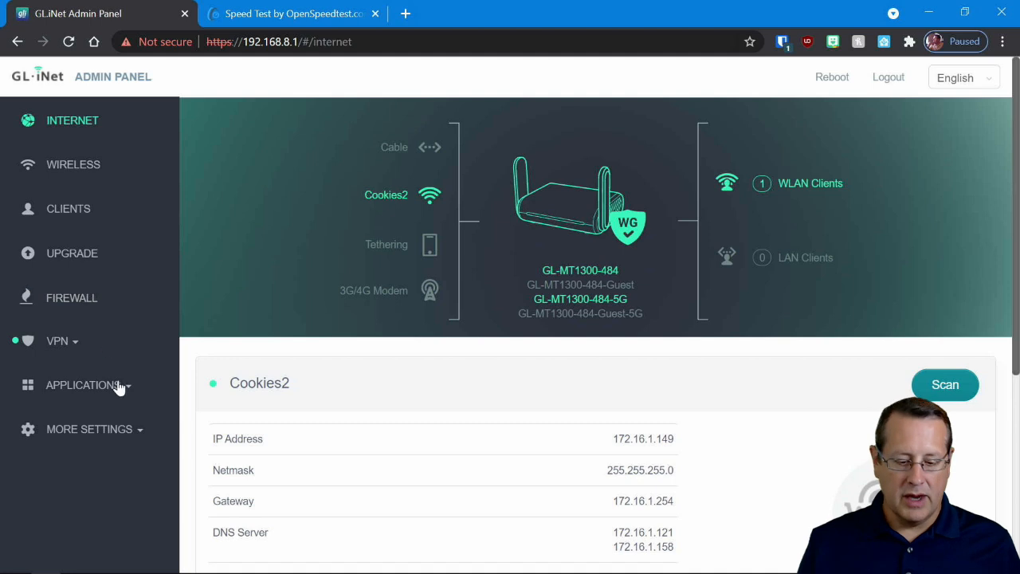
# - Enable DNS over TLS in the custom DNS server settings, keep Cloudflare as the DNS server, and apply the change
pyautogui.click(81, 429)
pyautogui.scroll(-4, 81, 429)
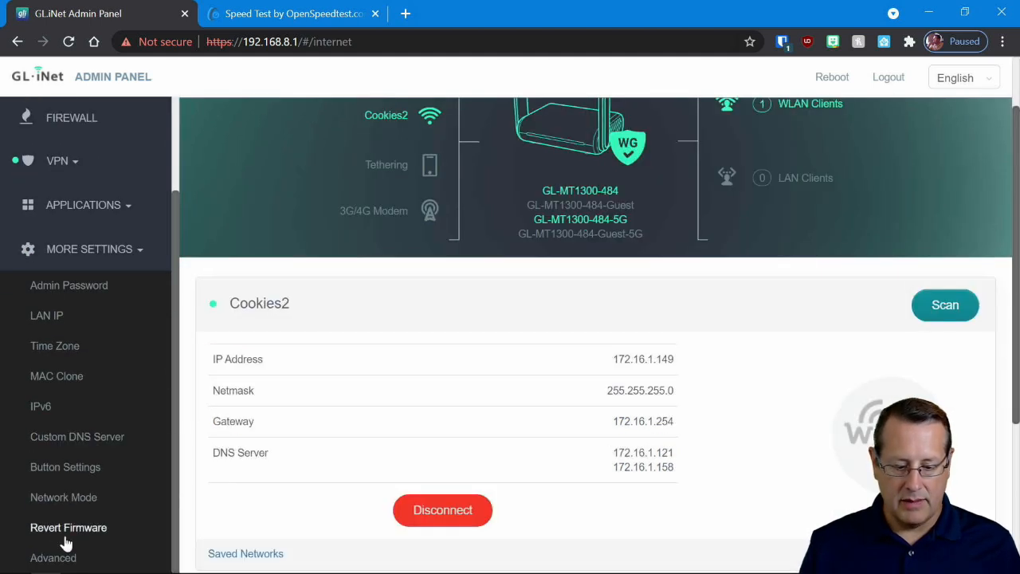
pyautogui.click(90, 438)
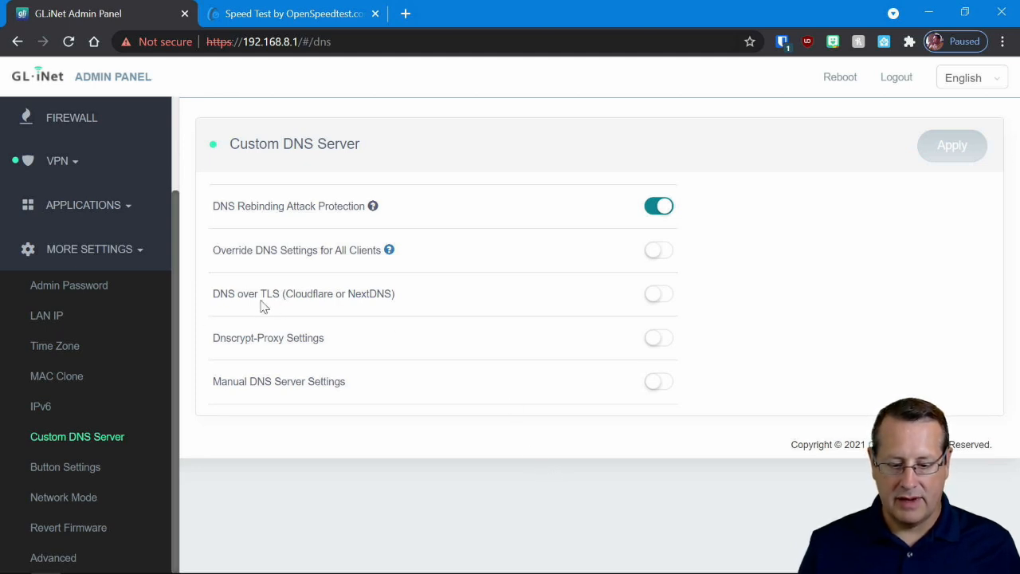
pyautogui.click(668, 297)
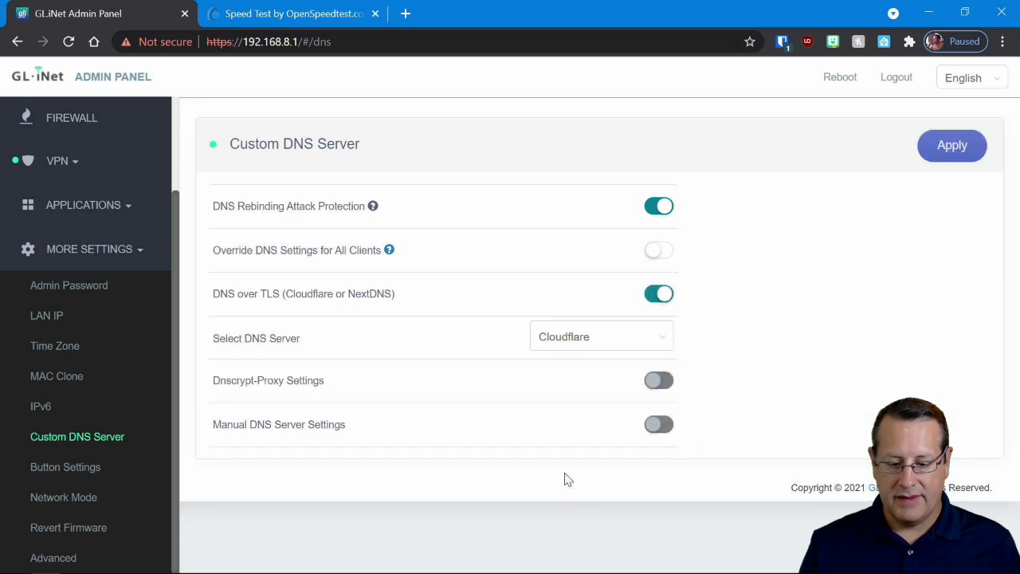
pyautogui.click(662, 339)
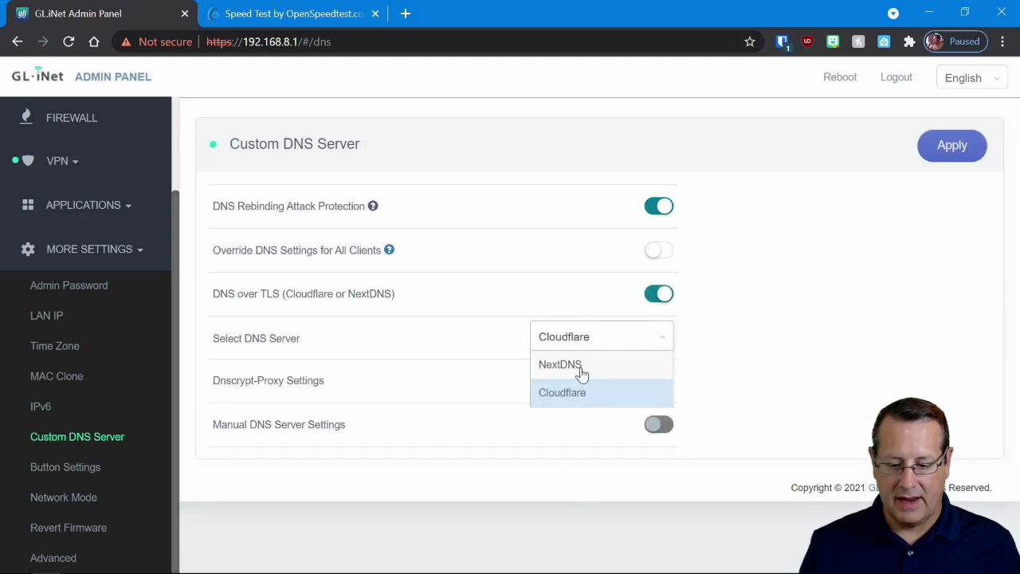
pyautogui.click(710, 346)
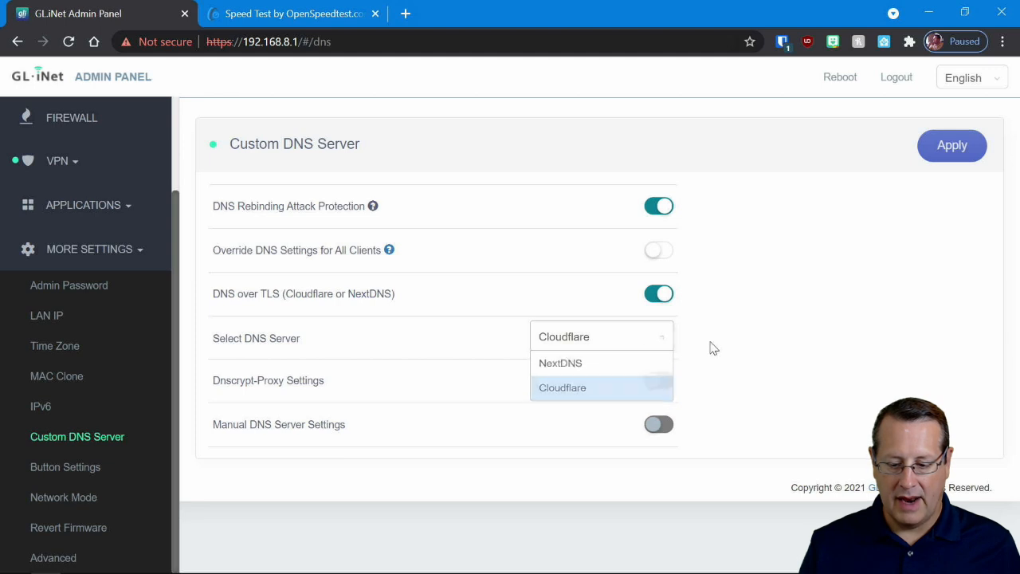
pyautogui.click(956, 148)
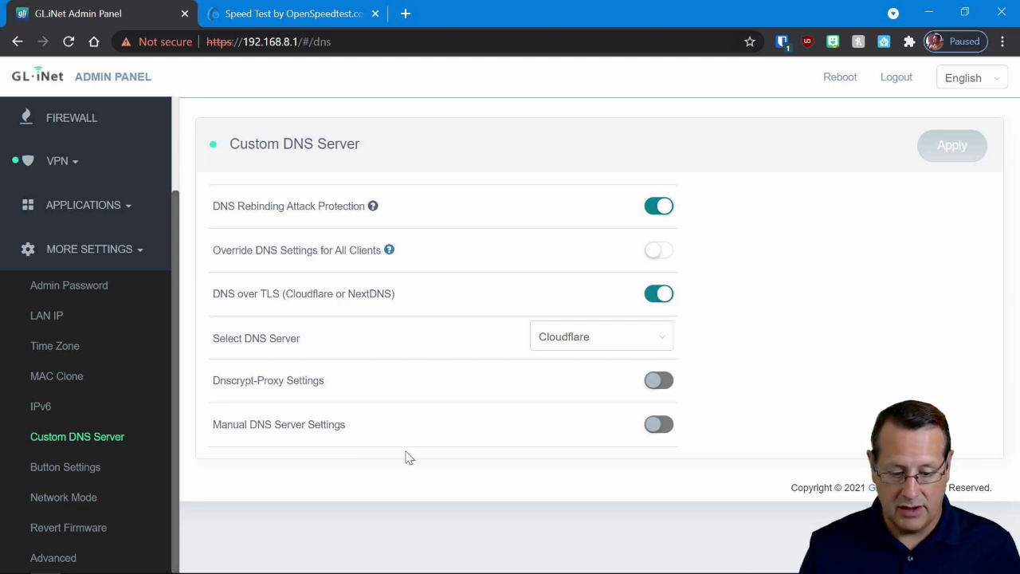
# - Disconnect the router from the Cookies2 Wi-Fi network in the internet settings and accept the disconnection warning
pyautogui.scroll(3, 121, 435)
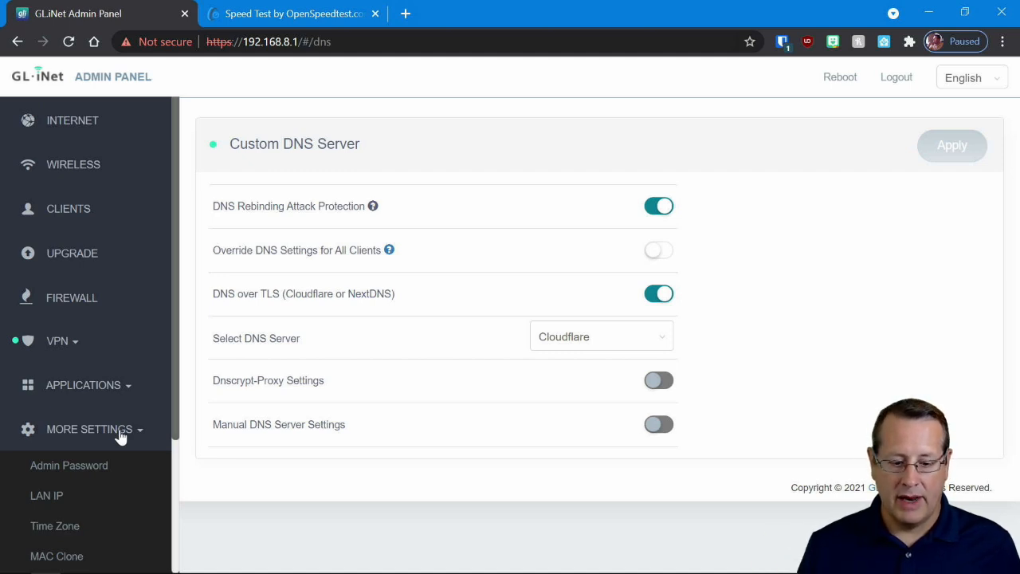
pyautogui.click(97, 126)
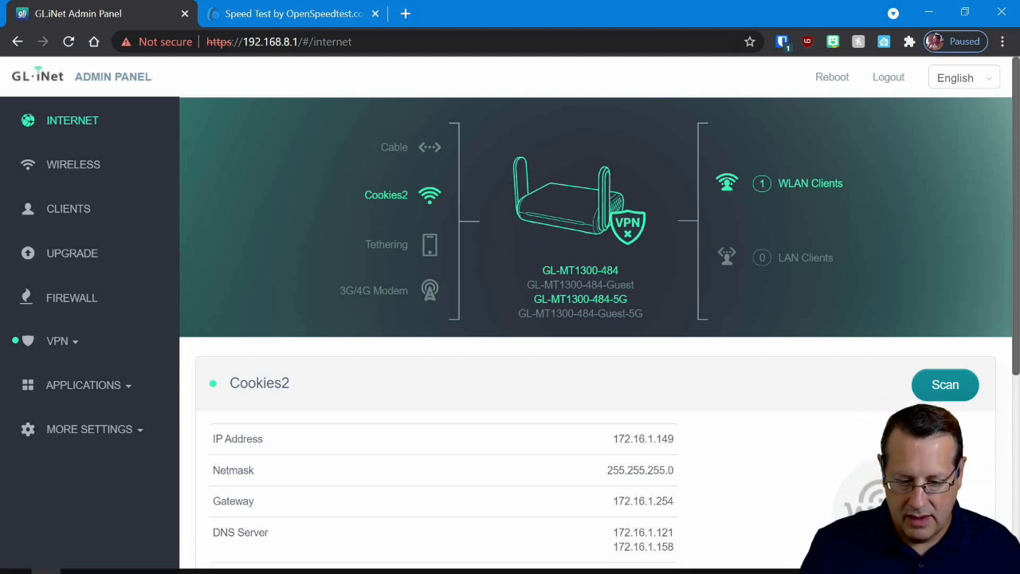
pyautogui.scroll(-1, 579, 355)
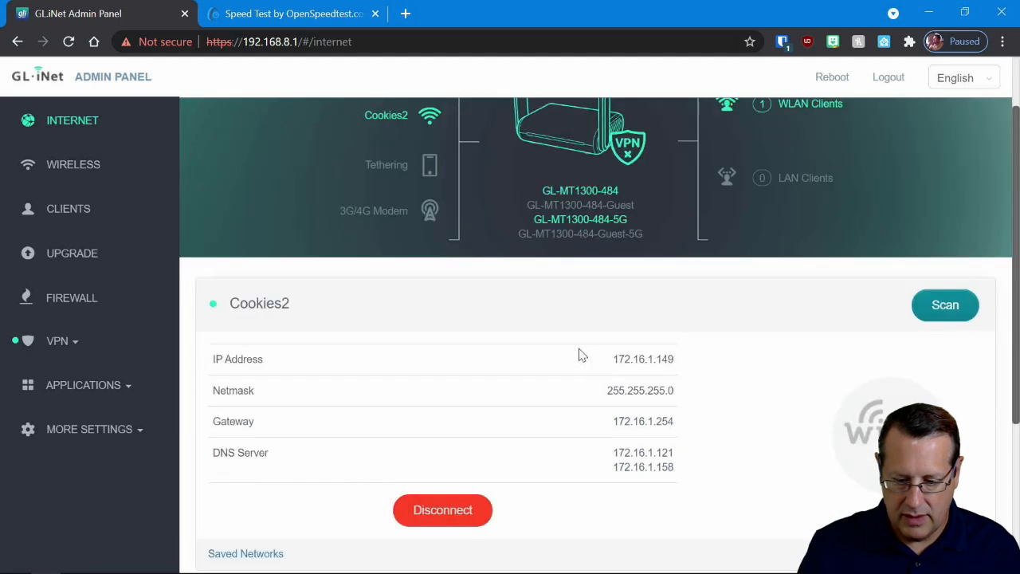
pyautogui.scroll(-2, 580, 355)
pyautogui.click(462, 352)
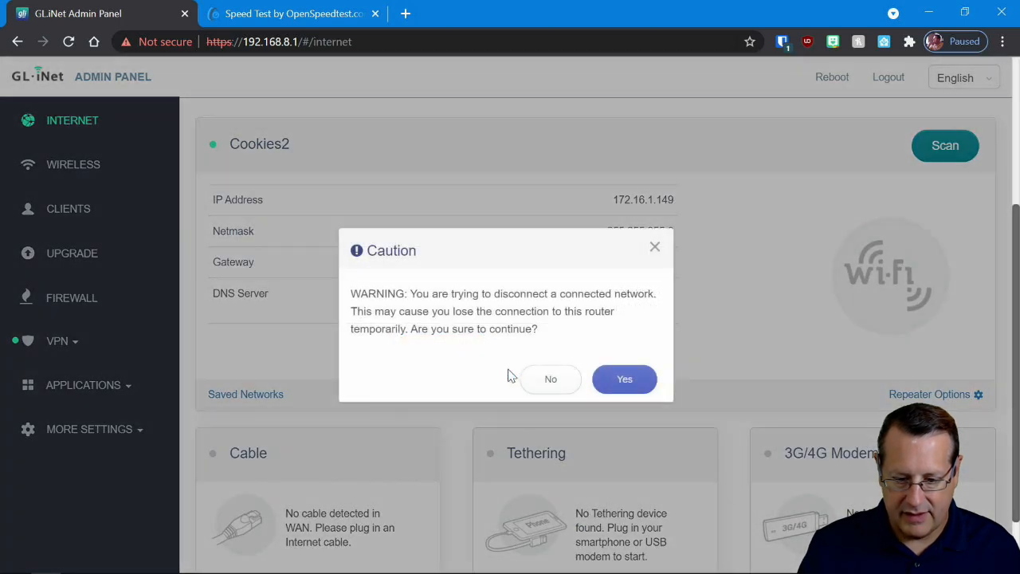
pyautogui.click(629, 380)
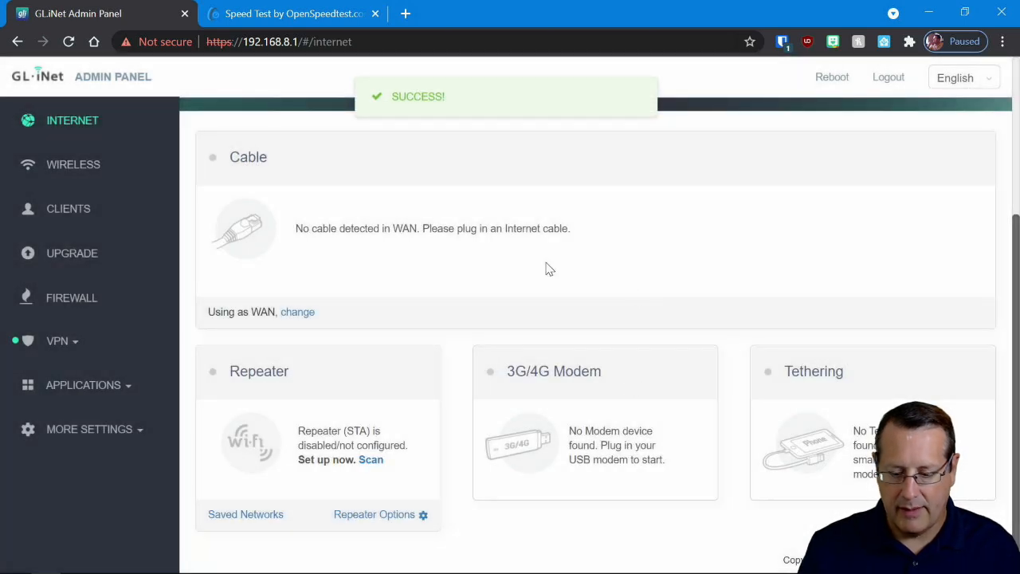
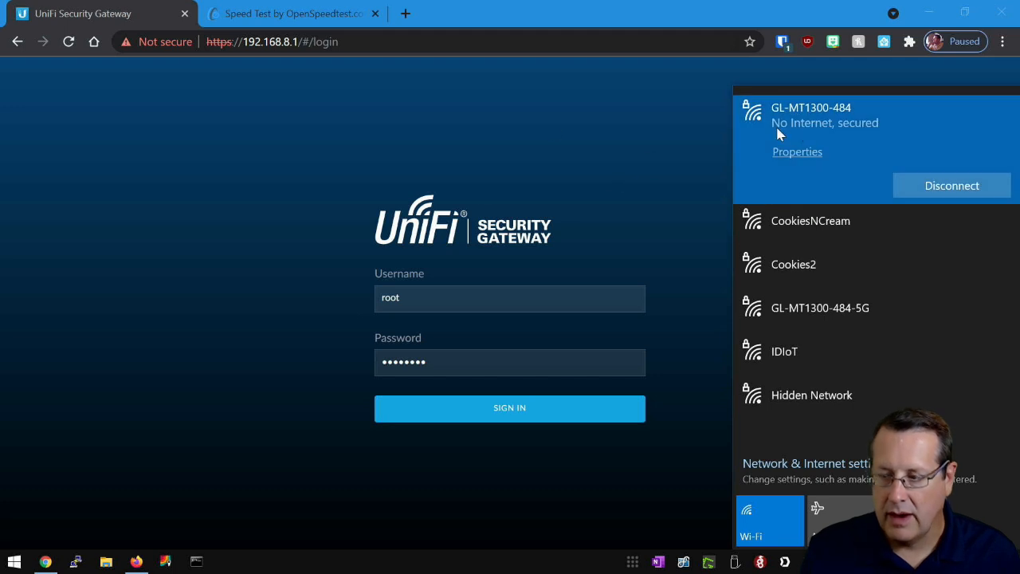
# - Dismiss the Wi-Fi network list and load the router's admin panel at 192.168.8.1 in place of the UniFi login page
pyautogui.click(459, 133)
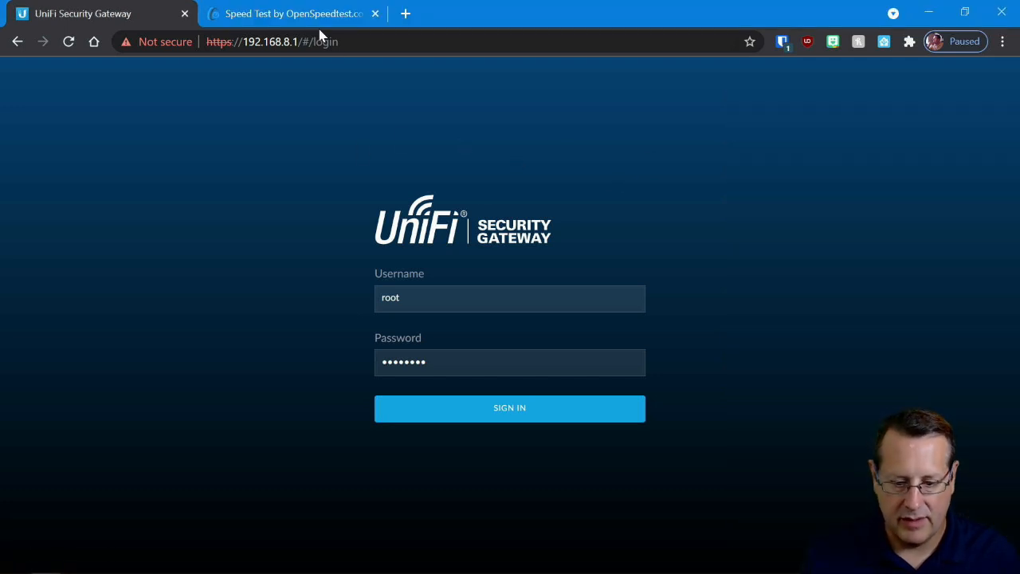
pyautogui.moveTo(303, 45); pyautogui.dragTo(436, 44)
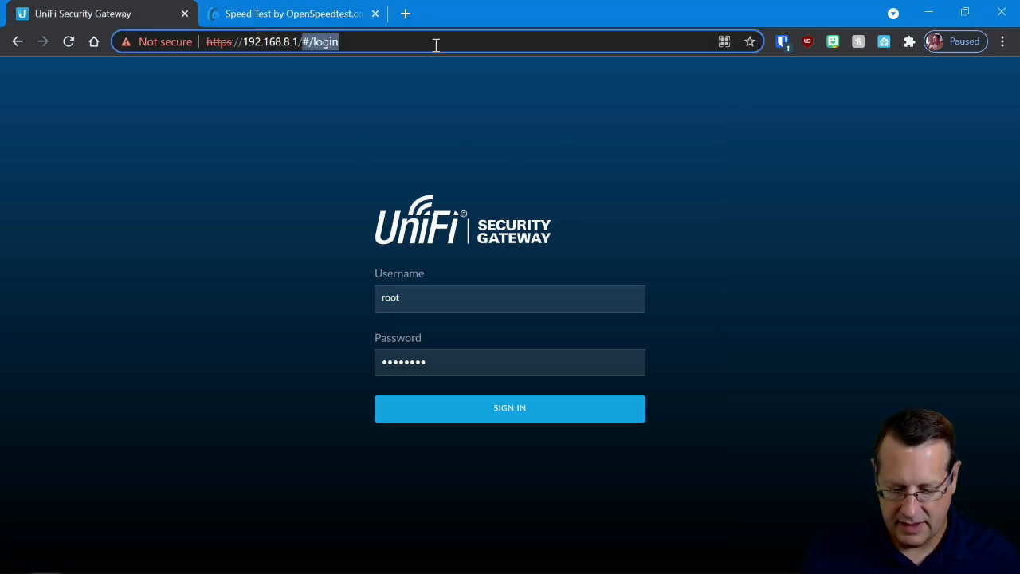
pyautogui.press('BackSpace')
pyautogui.press('Return')
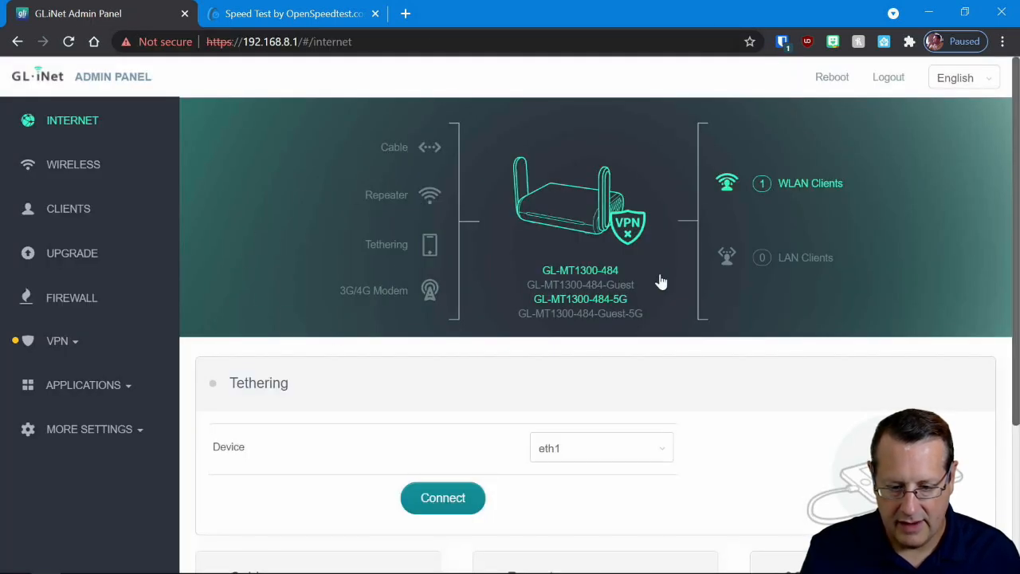
# - Connect the router to the internet through phone tethering on device eth1 and review the tethering connection details
pyautogui.scroll(-2, 414, 307)
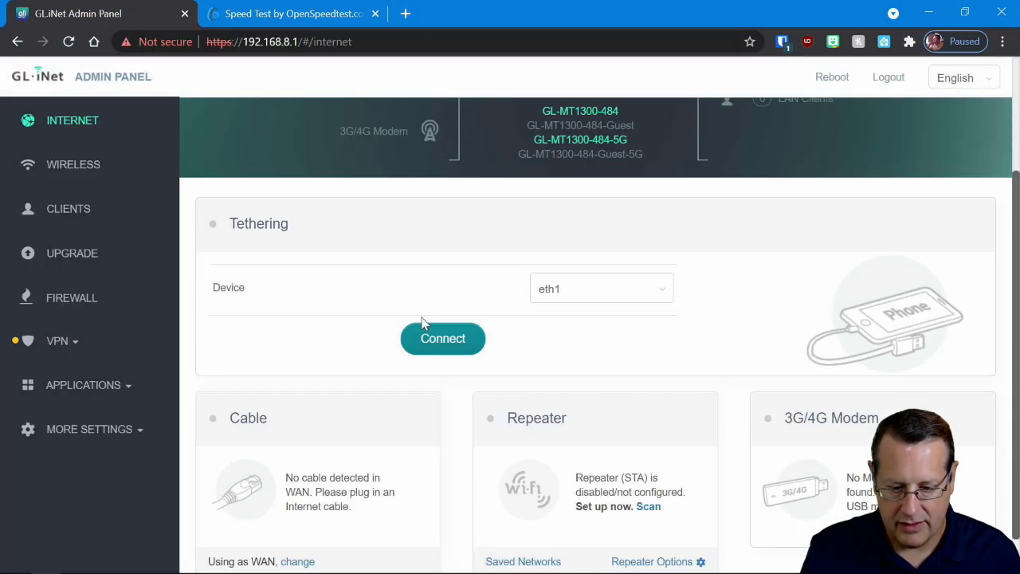
pyautogui.click(663, 293)
pyautogui.click(564, 327)
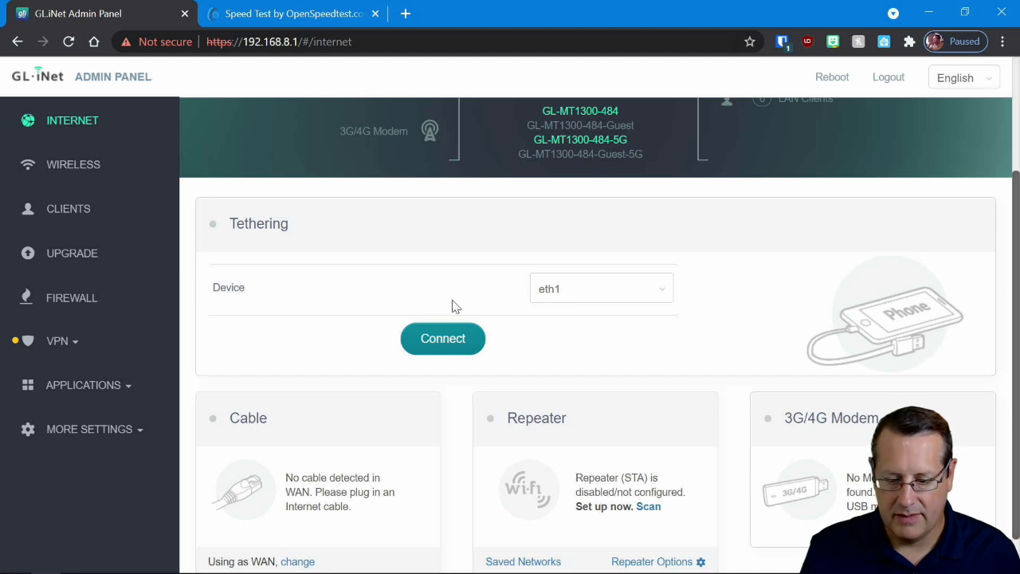
pyautogui.click(419, 349)
pyautogui.scroll(2, 296, 332)
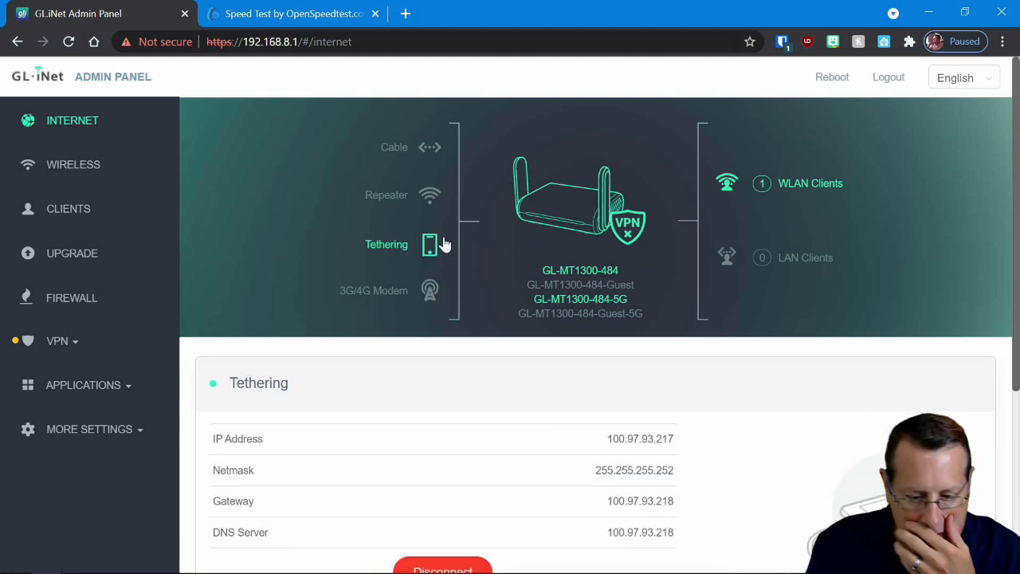
pyautogui.scroll(-2, 393, 271)
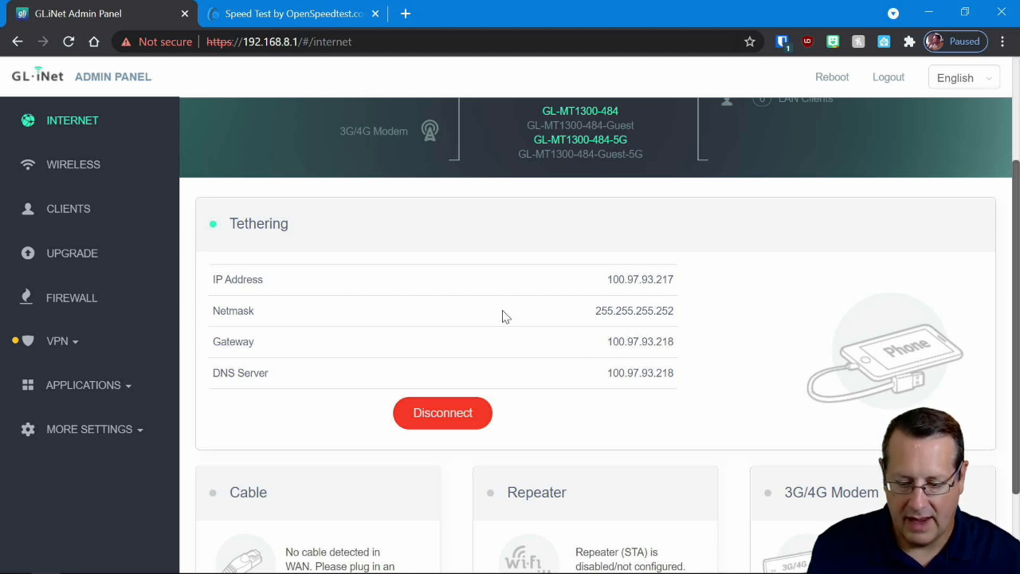
# - Test the tethered connection by opening the wxgraph Dominion weather bookmark in a new browser tab
pyautogui.click(406, 13)
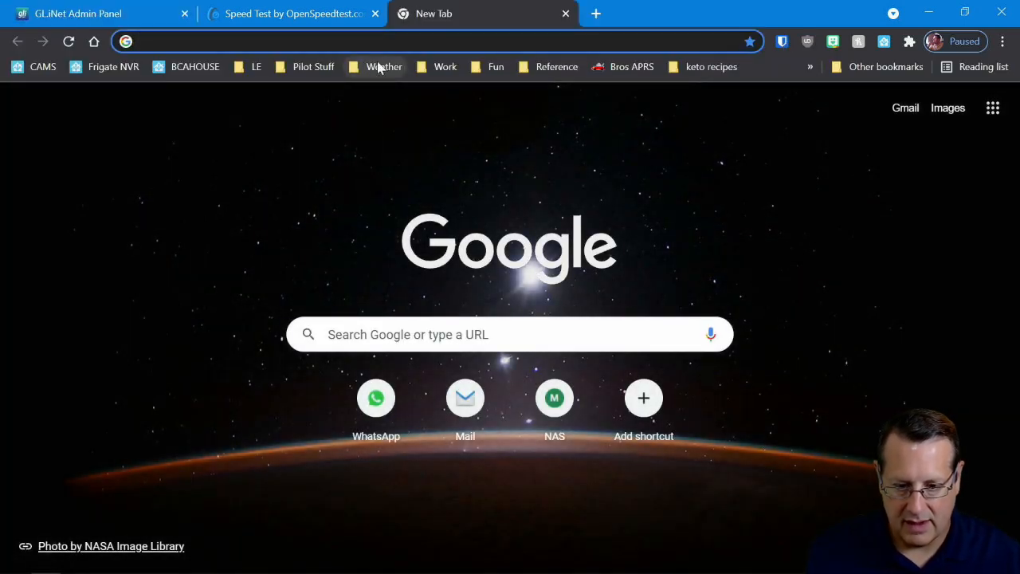
pyautogui.click(379, 66)
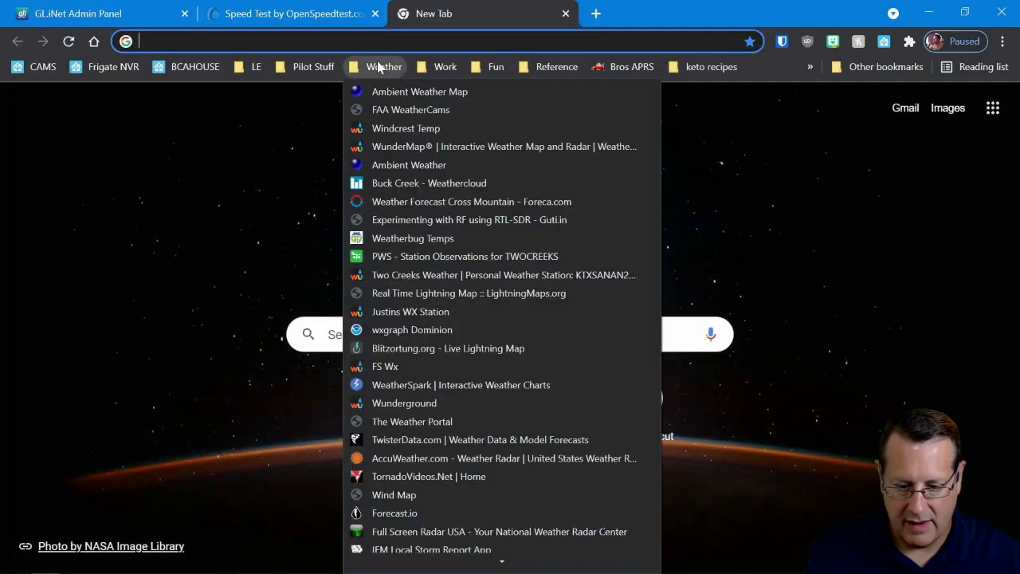
pyautogui.click(426, 330)
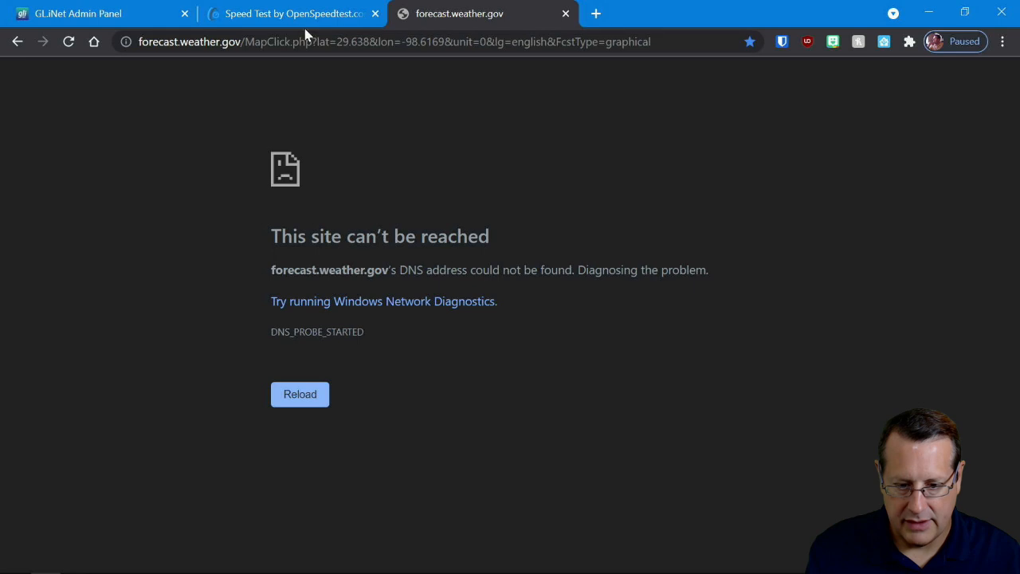
# - Abort the WireGuard client's connection to the Demo VPN server in the router's VPN settings
pyautogui.click(131, 16)
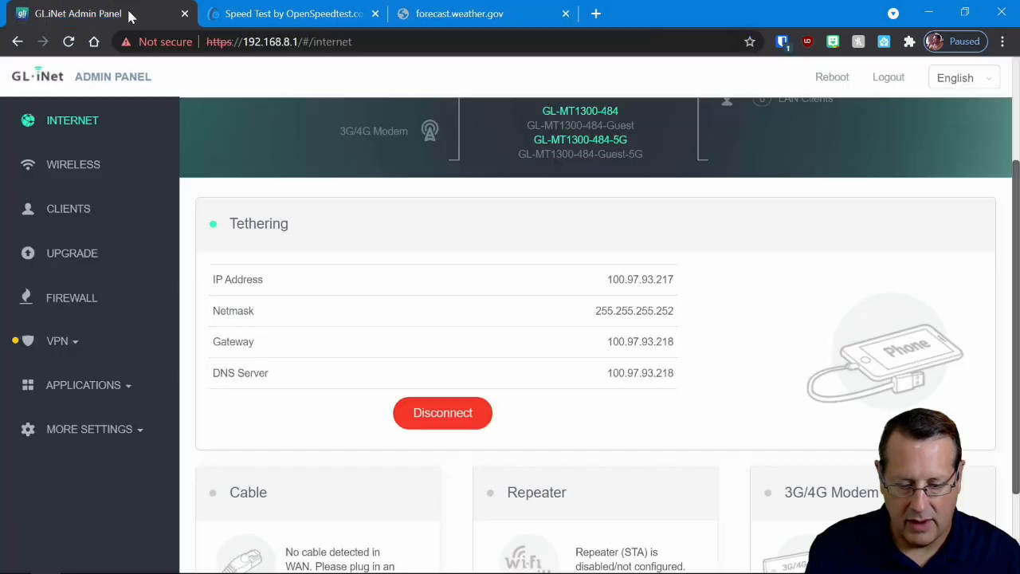
pyautogui.click(68, 345)
pyautogui.click(74, 436)
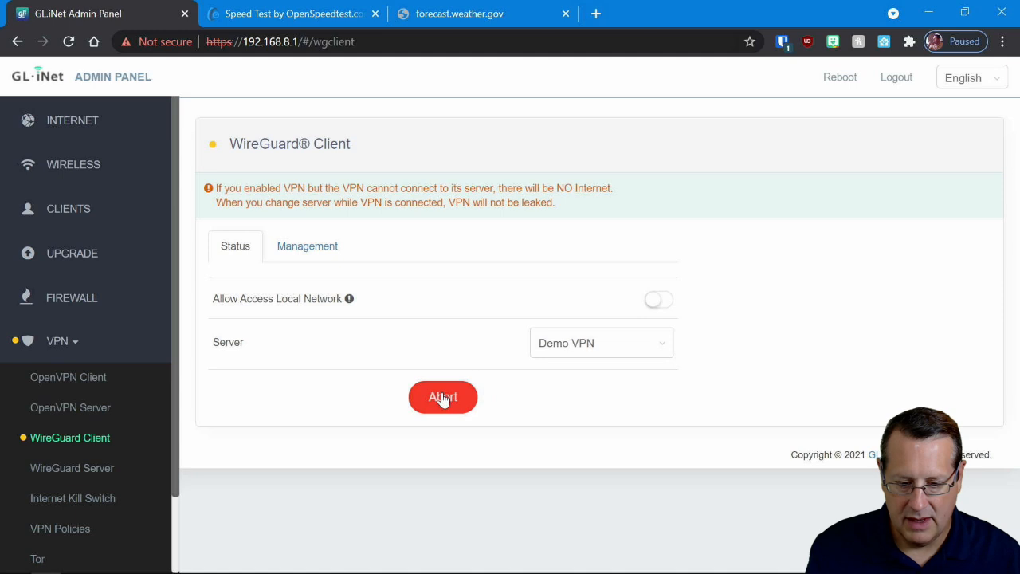
pyautogui.click(443, 397)
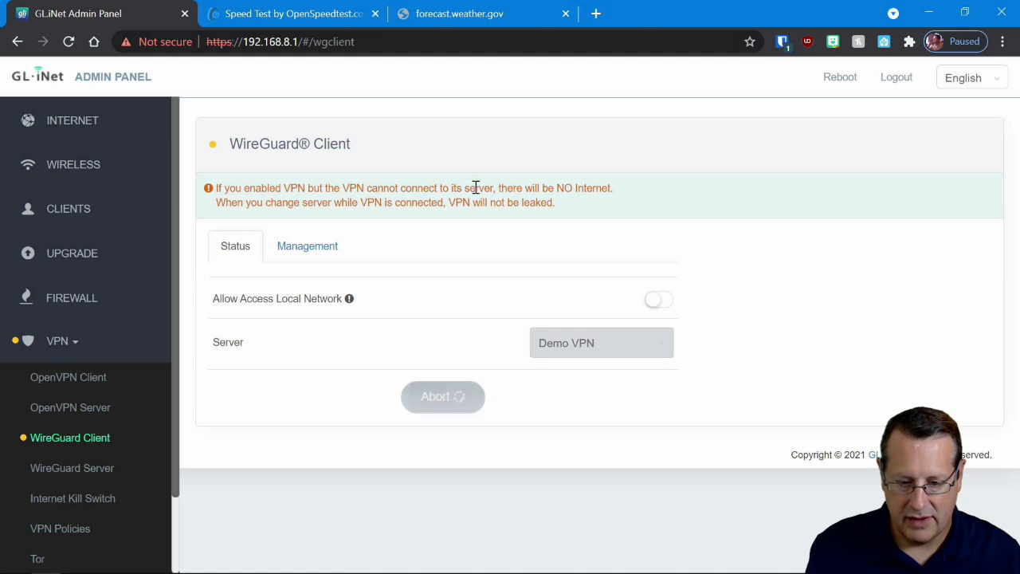
# - Reload the forecast.weather.gov page to retest the connection without the VPN, and close its tab
pyautogui.click(452, 15)
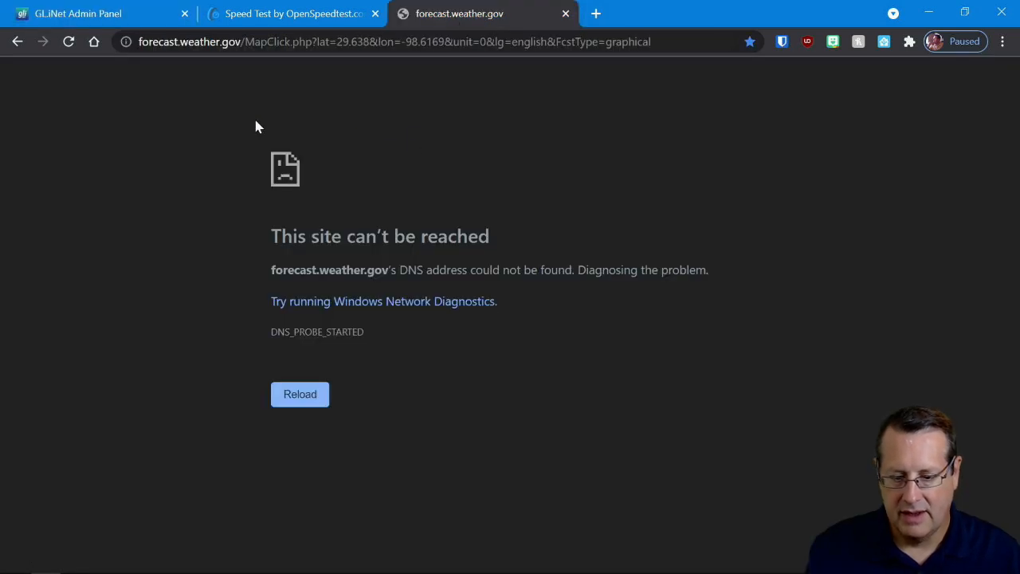
pyautogui.click(80, 13)
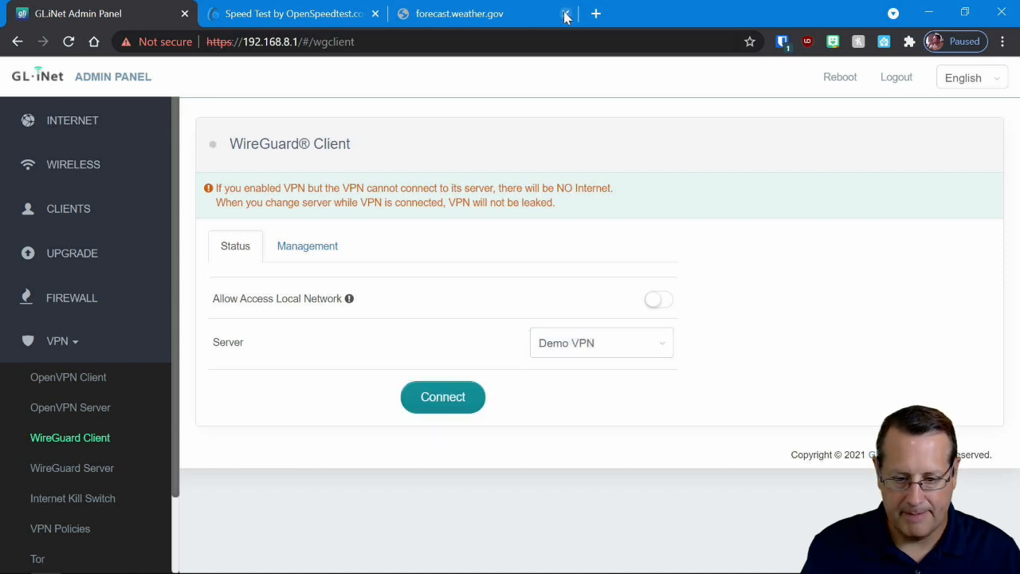
pyautogui.click(498, 14)
pyautogui.click(68, 44)
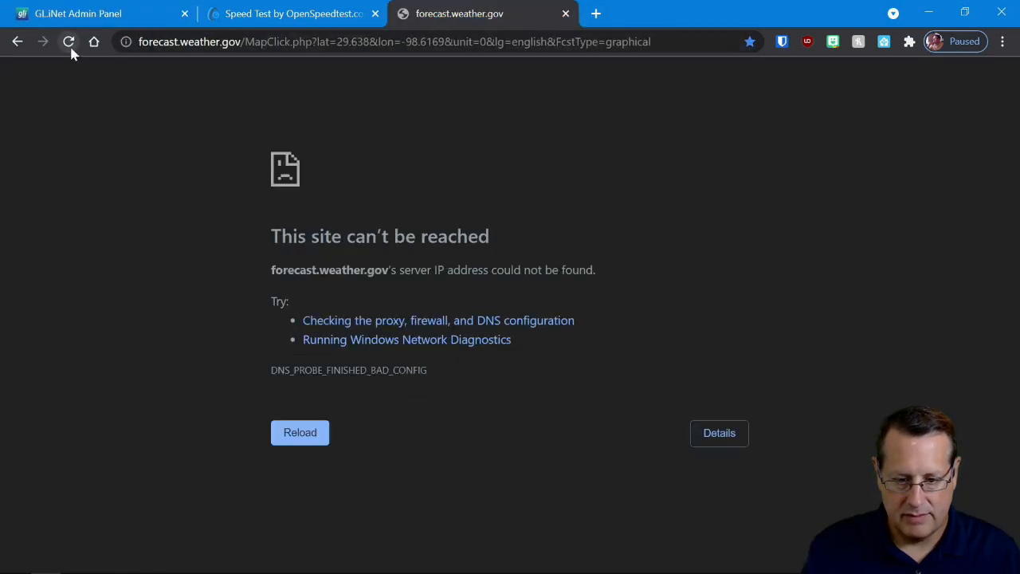
pyautogui.hotkey('ctrl', 'w')
# - Turn off DNS over TLS in the router's custom DNS server settings and apply the change
pyautogui.click(106, 17)
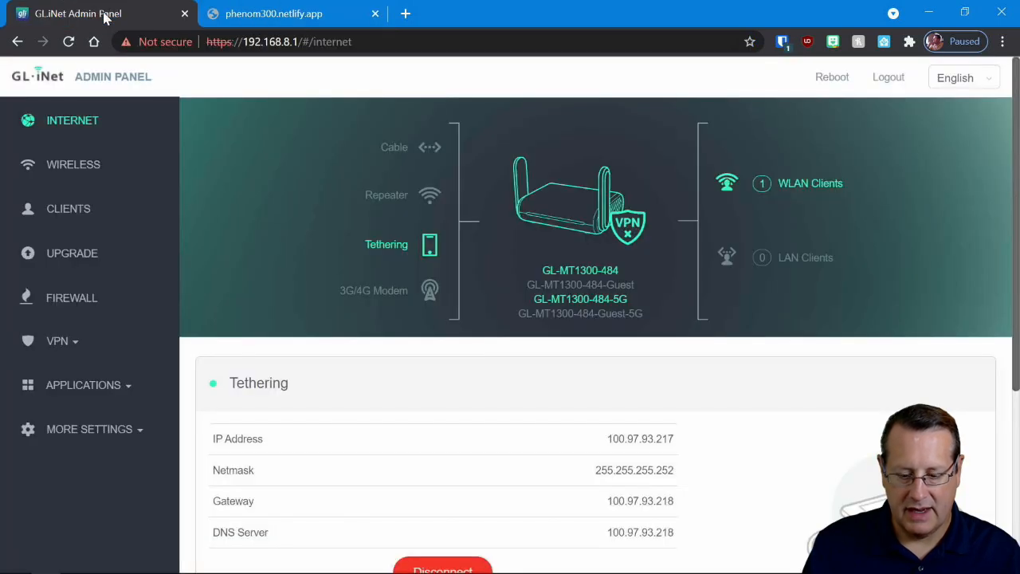
pyautogui.scroll(-1, 129, 390)
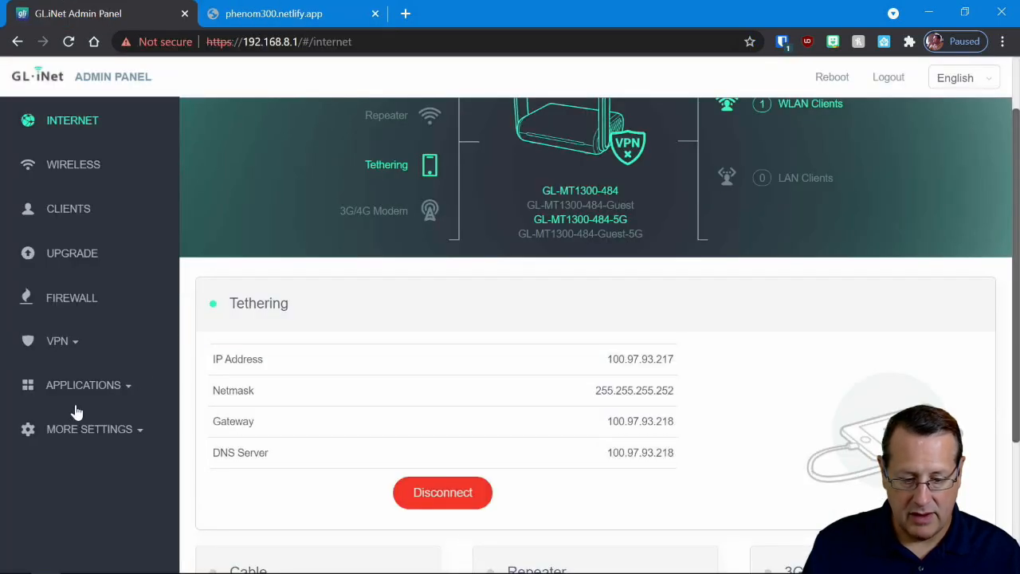
pyautogui.click(111, 391)
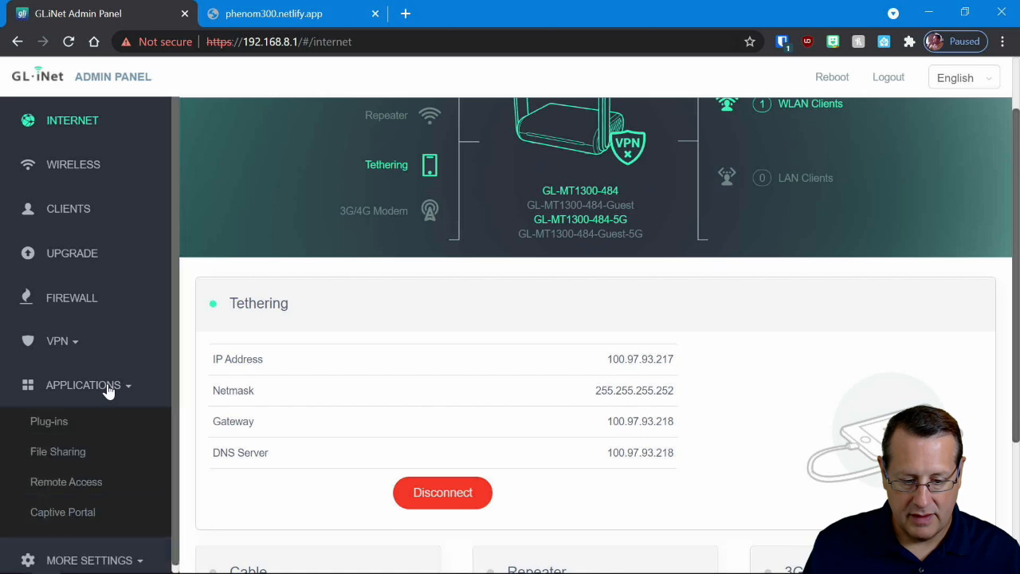
pyautogui.click(111, 391)
pyautogui.click(114, 431)
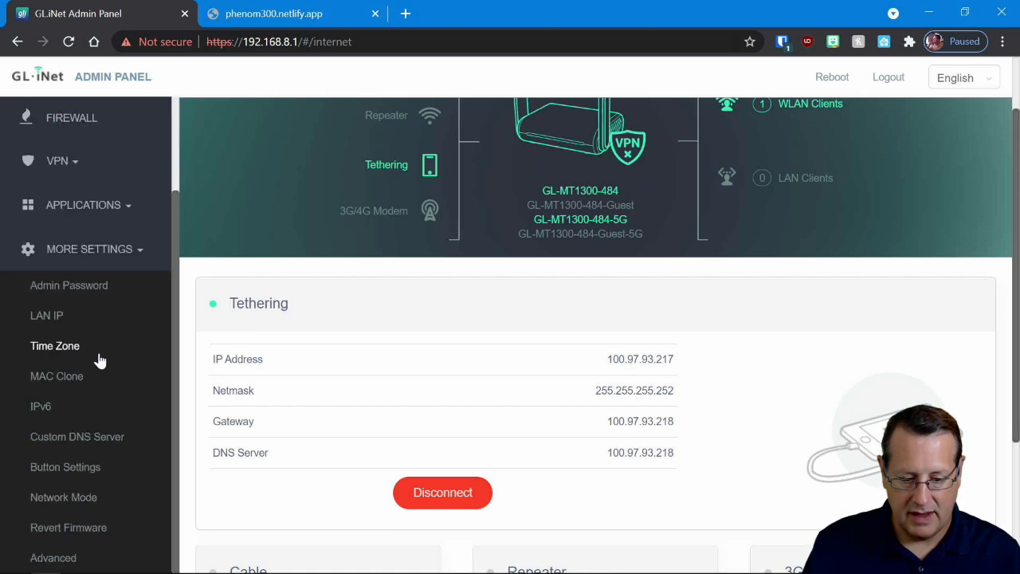
pyautogui.scroll(-1, 98, 463)
pyautogui.click(99, 442)
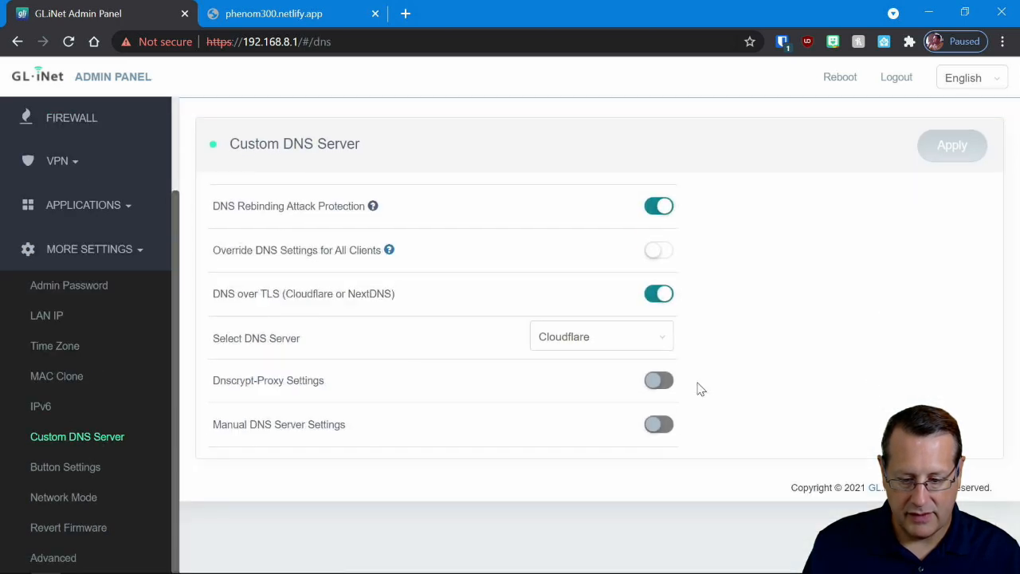
pyautogui.click(658, 294)
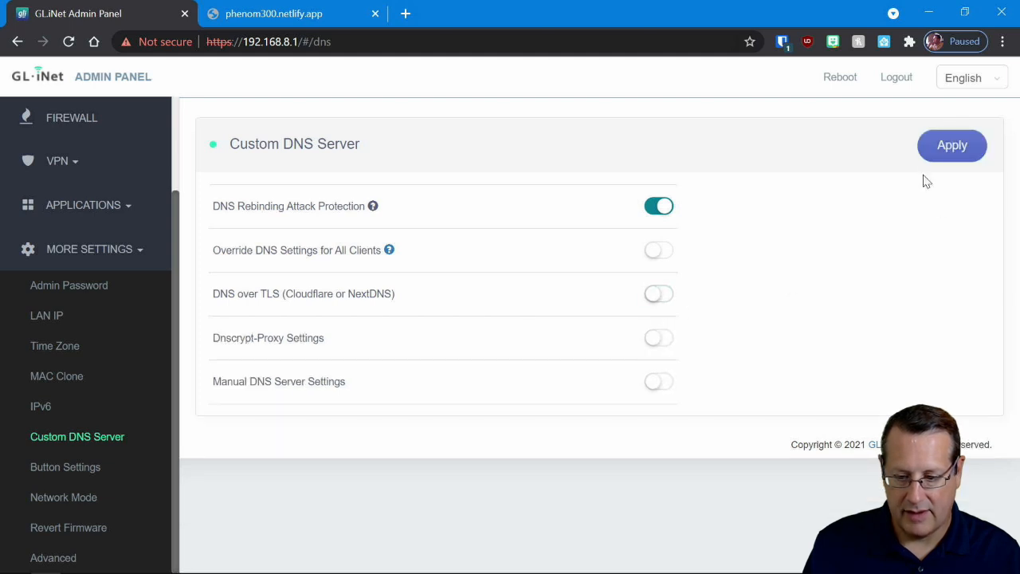
pyautogui.click(945, 152)
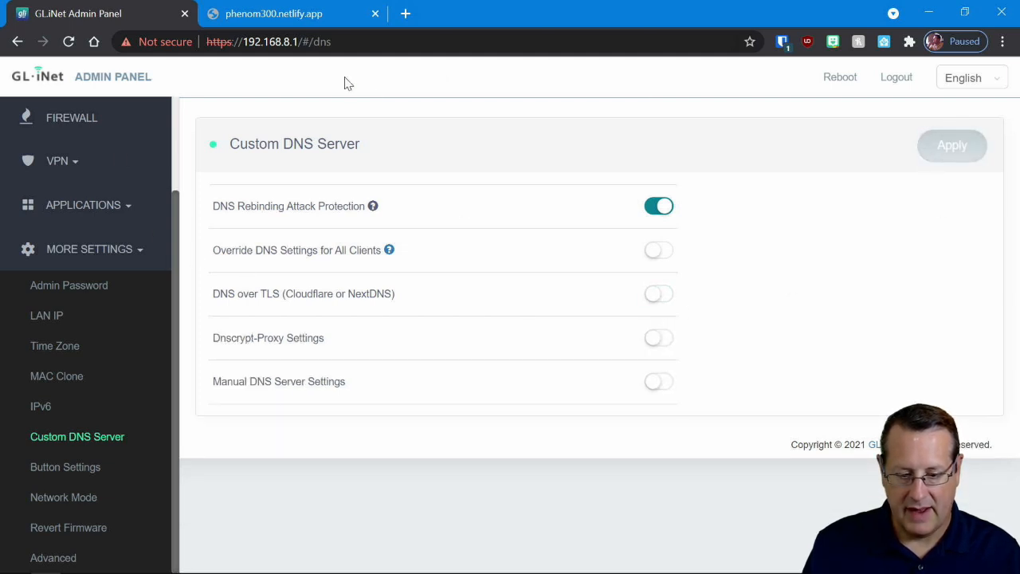
# - Retest internet access by reloading the phenom300.netlify.app page and opening the wxgraph Dominion weather bookmark to browse the forecast charts
pyautogui.click(321, 17)
pyautogui.click(69, 42)
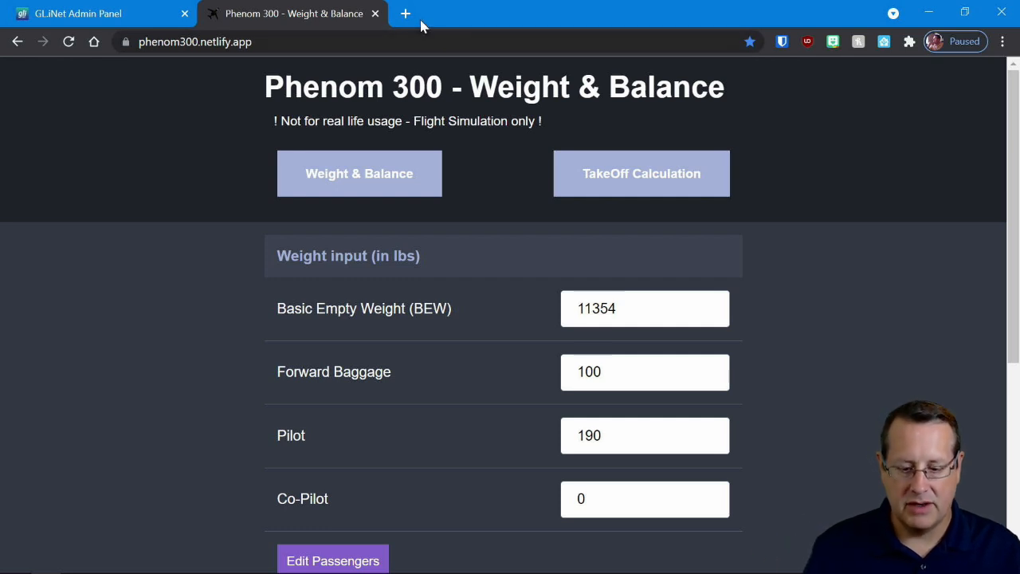
pyautogui.click(95, 43)
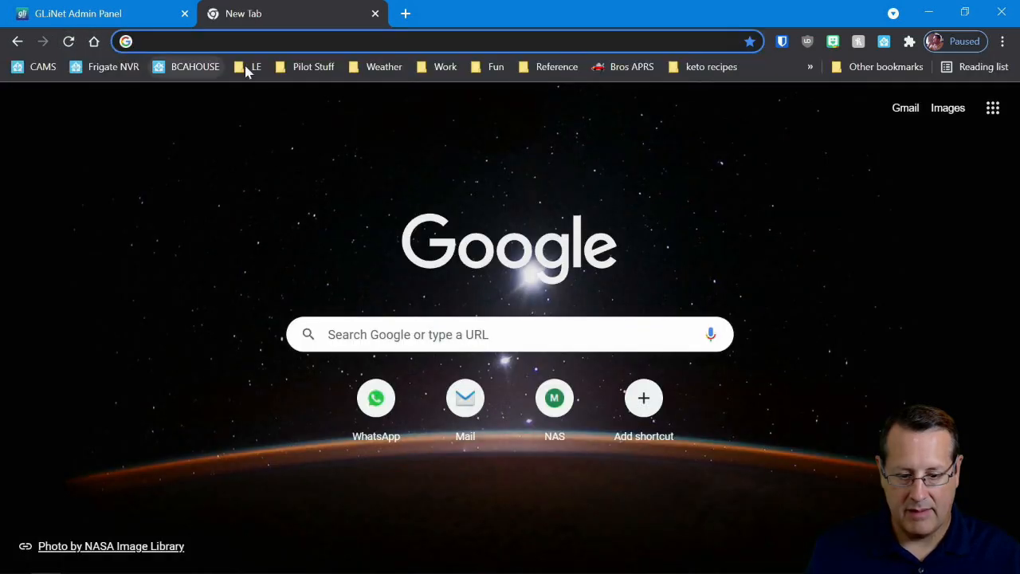
pyautogui.click(381, 67)
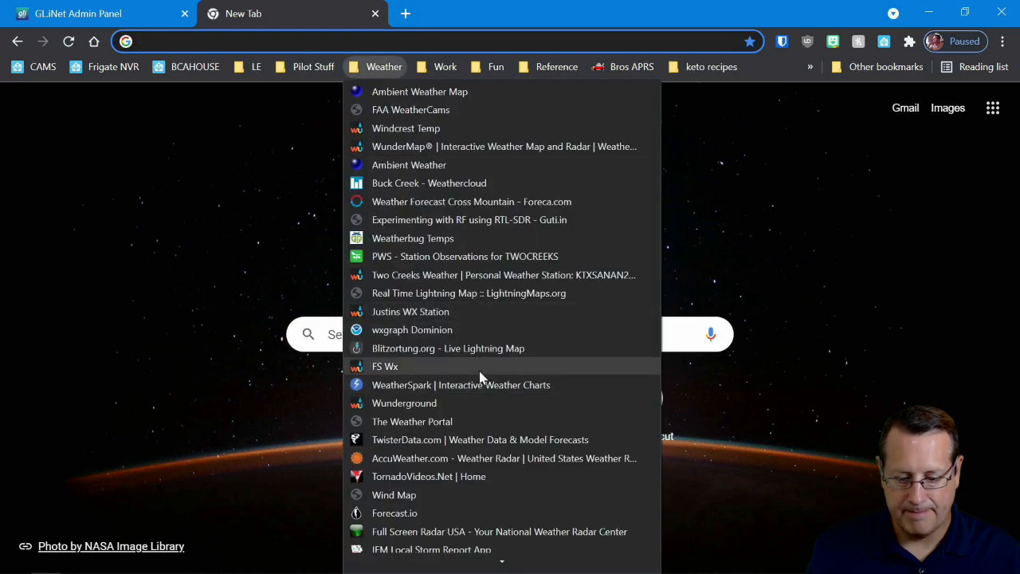
pyautogui.click(481, 330)
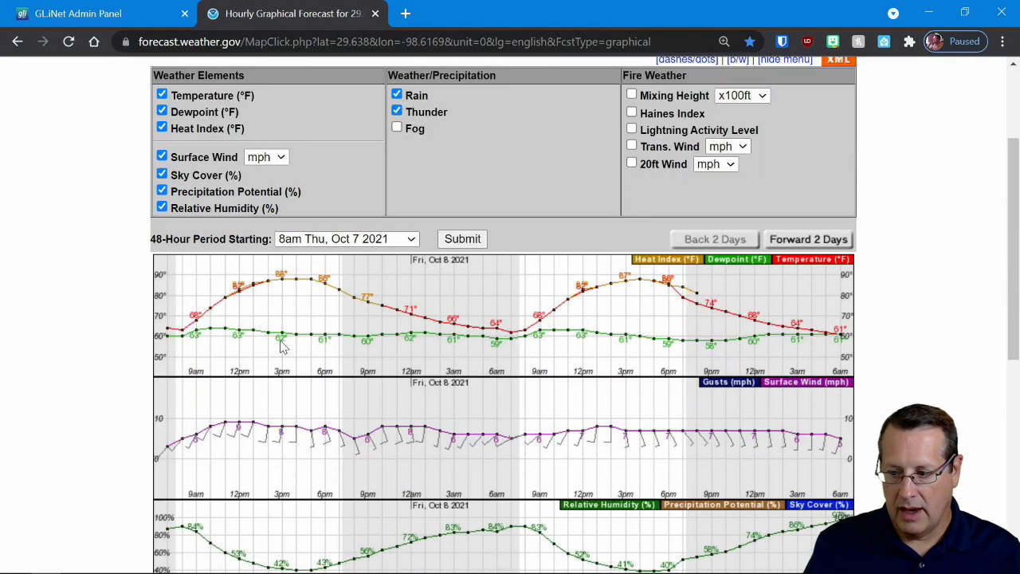
pyautogui.scroll(-5, 319, 339)
pyautogui.scroll(10, 358, 329)
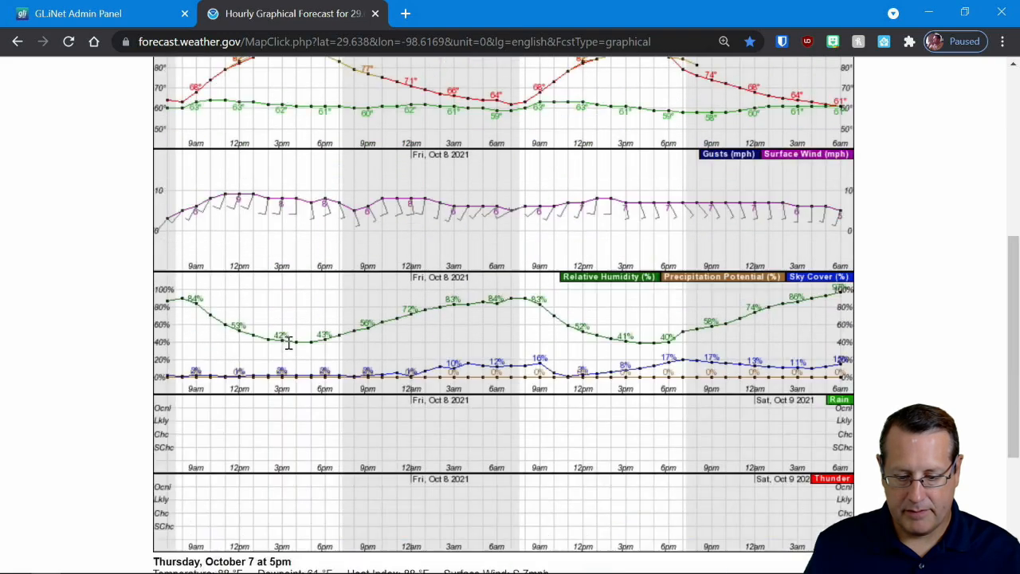
# - Turn DNS over TLS back on with Cloudflare as the DNS server and apply the change
pyautogui.click(124, 16)
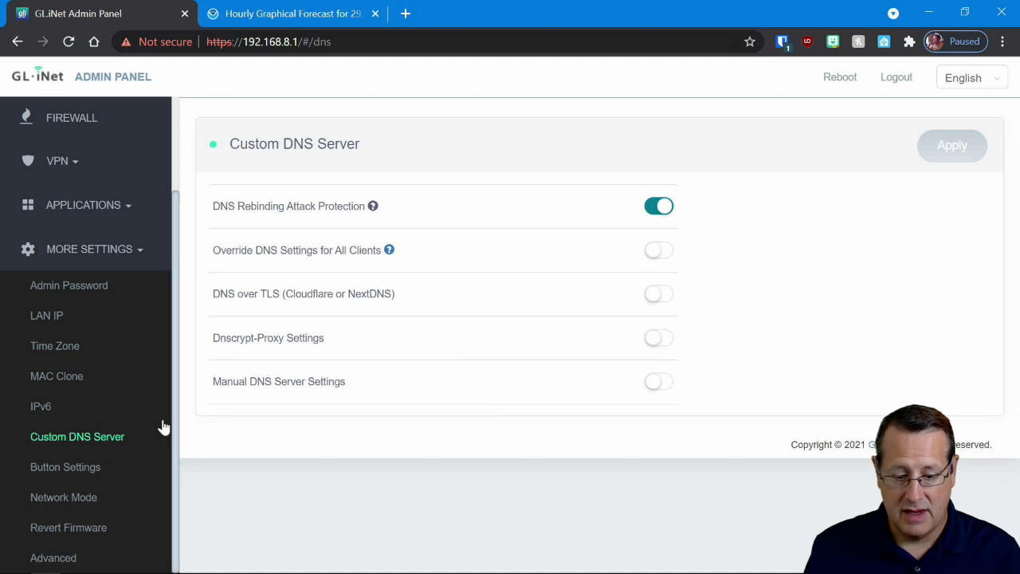
pyautogui.click(663, 295)
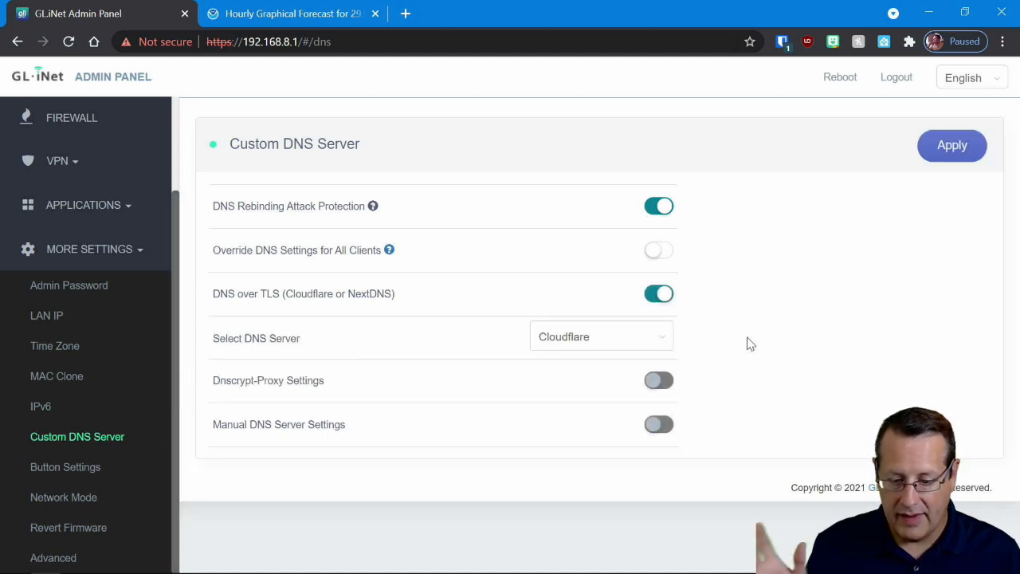
pyautogui.click(961, 156)
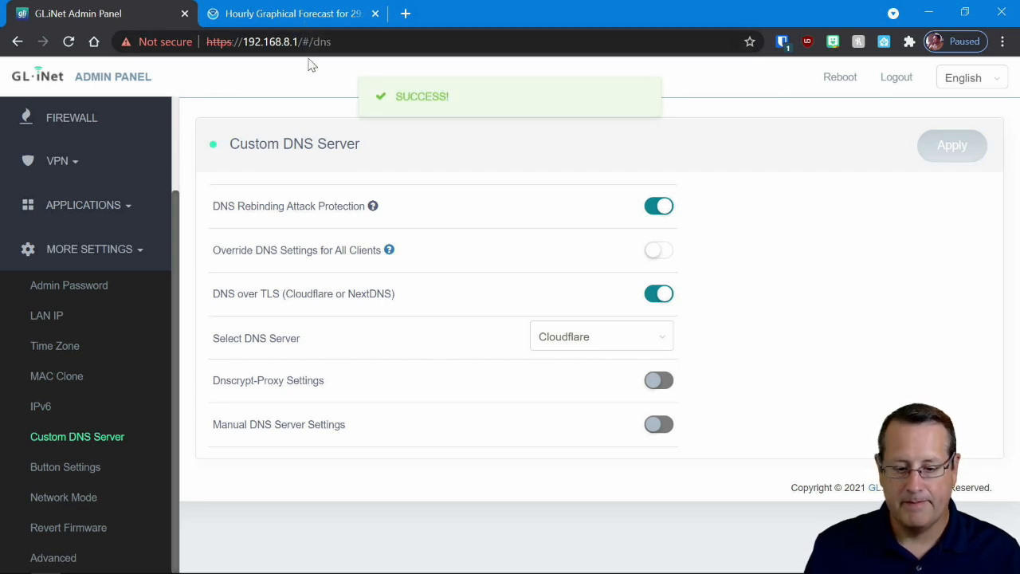
# - Load news.google.com to test browsing with DNS over TLS, and return to the router's custom DNS settings
pyautogui.click(280, 15)
pyautogui.hotkey('alt', 'Home')
pyautogui.click(297, 42)
pyautogui.write('nes')
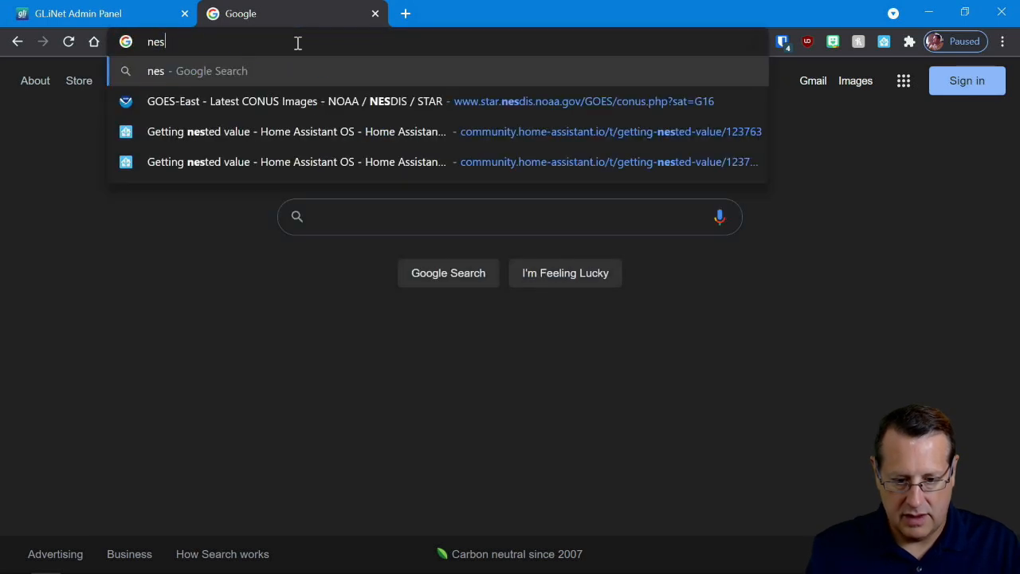
pyautogui.press('BackSpace')
pyautogui.write('ws.google.com')
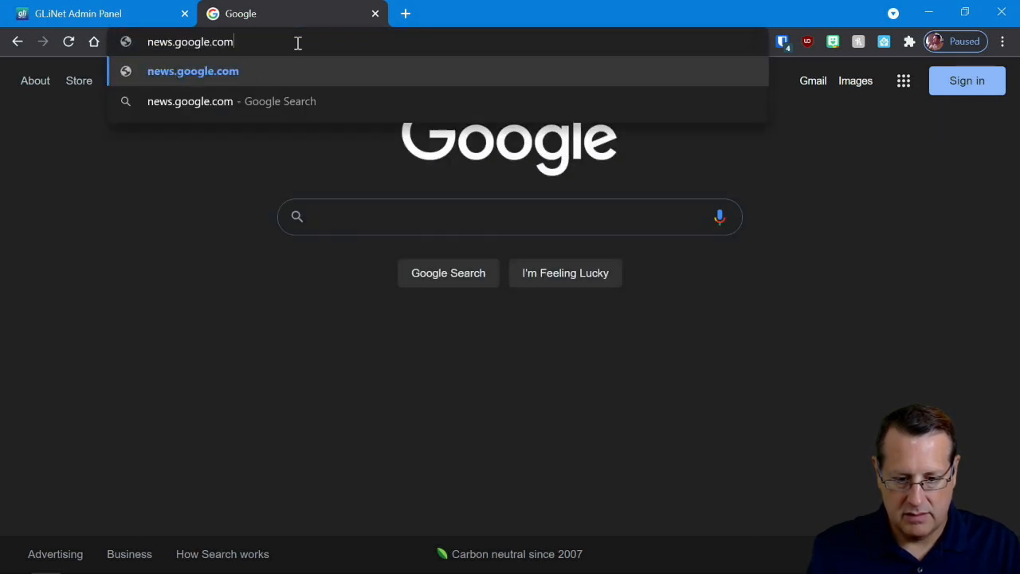
pyautogui.press('Return')
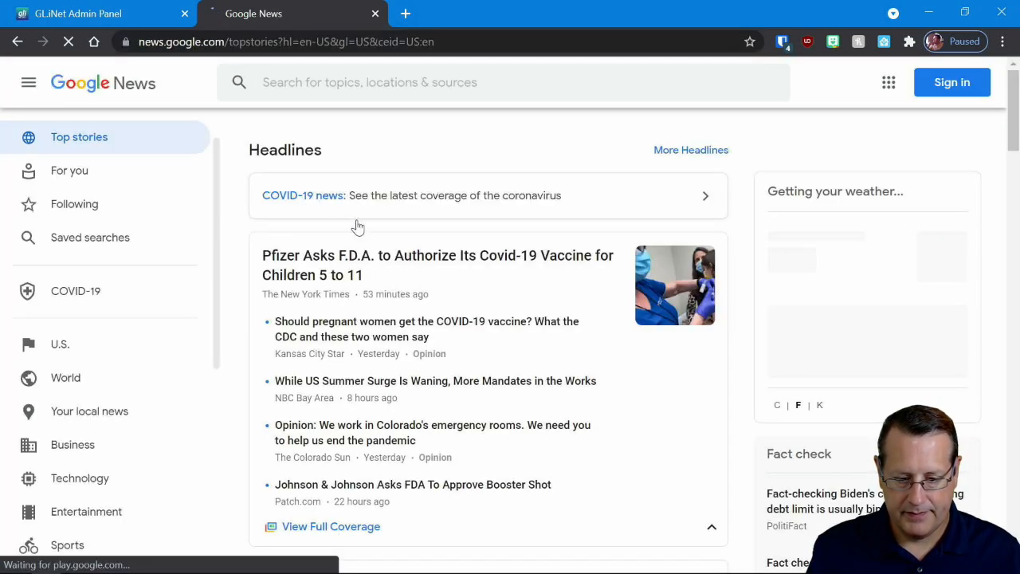
pyautogui.click(124, 22)
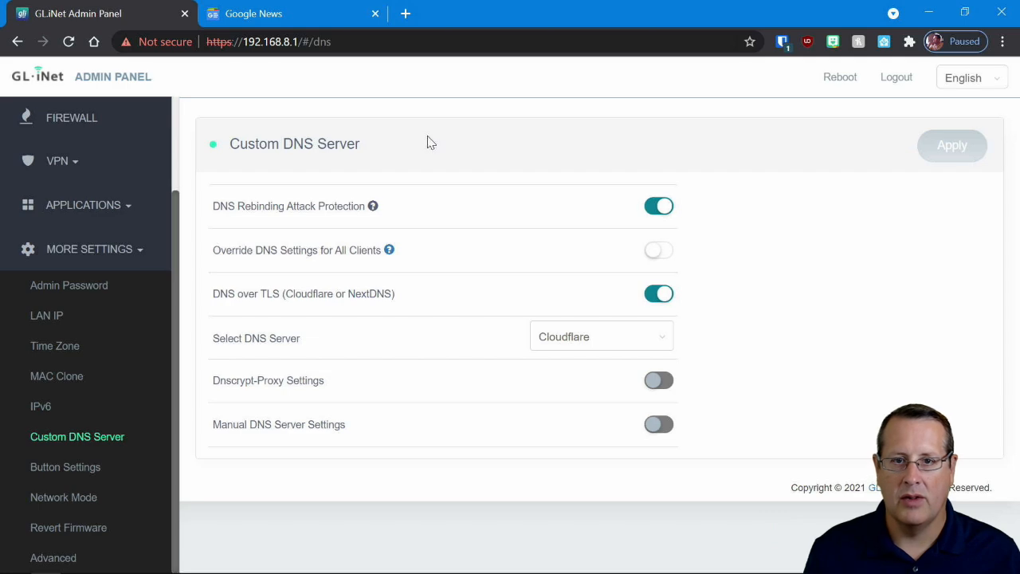
# - Open speedtest.net in a new browser tab and run a speed test with DNS over TLS enabled
pyautogui.click(406, 13)
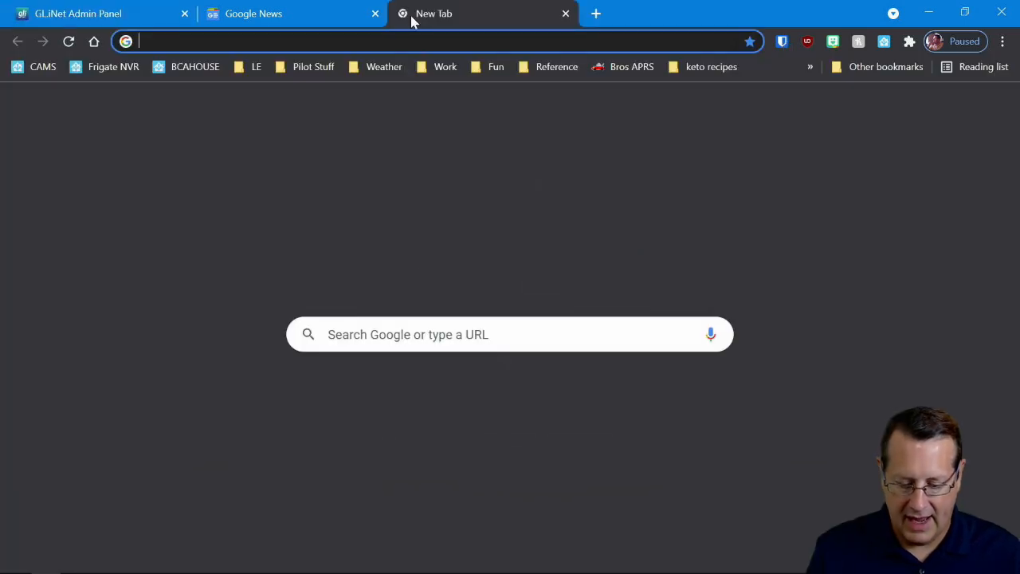
pyautogui.write('speedtest')
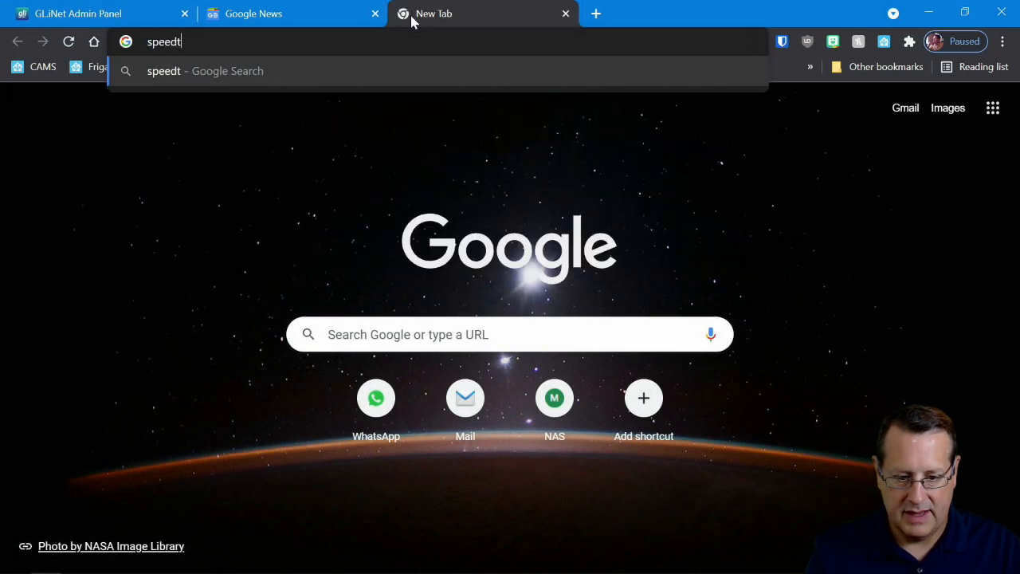
pyautogui.write('.net')
pyautogui.press('Return')
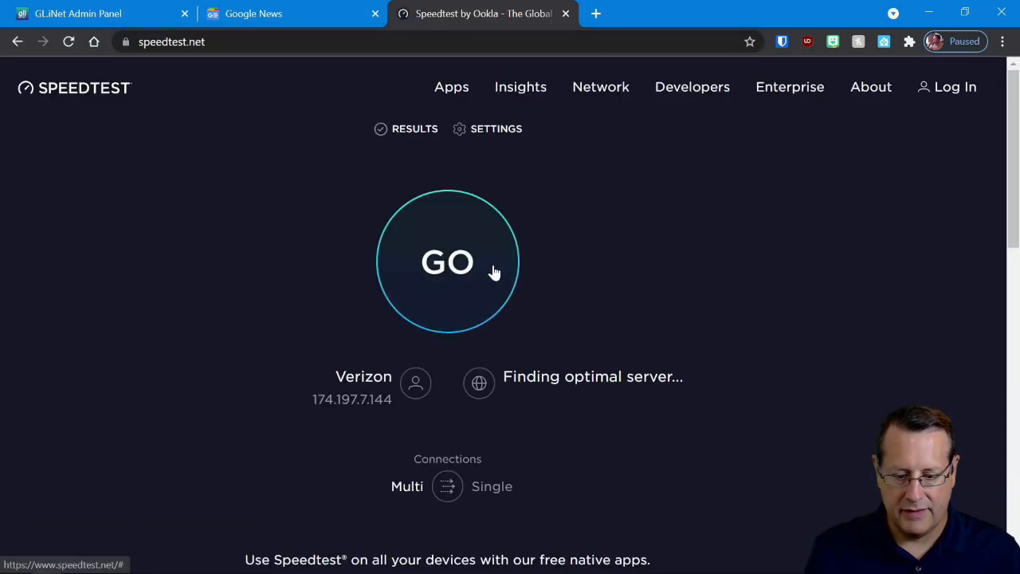
pyautogui.click(463, 285)
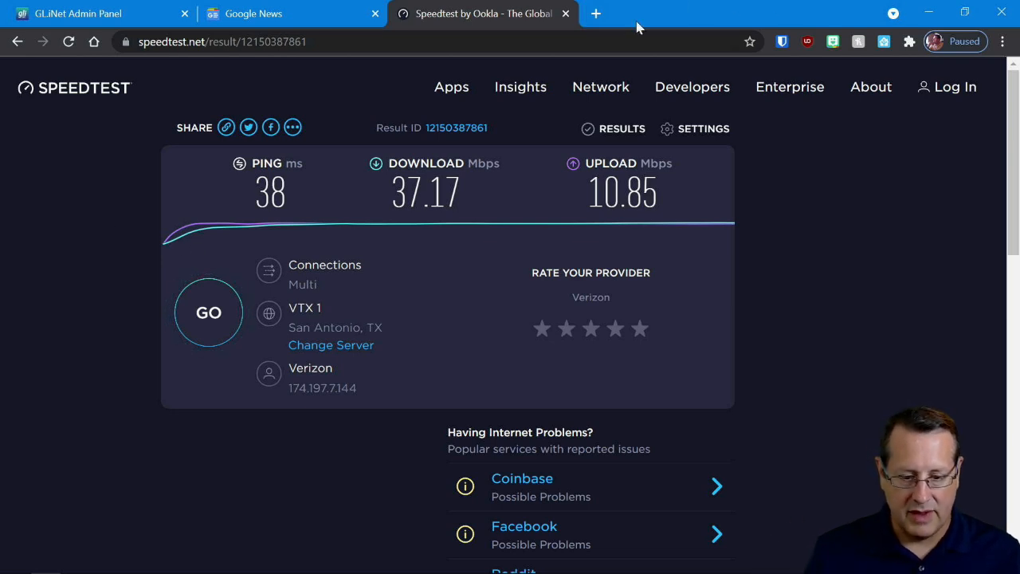
# - Go to the router's WireGuard Client settings and review the Demo VPN profile's interface and peer details
pyautogui.click(136, 16)
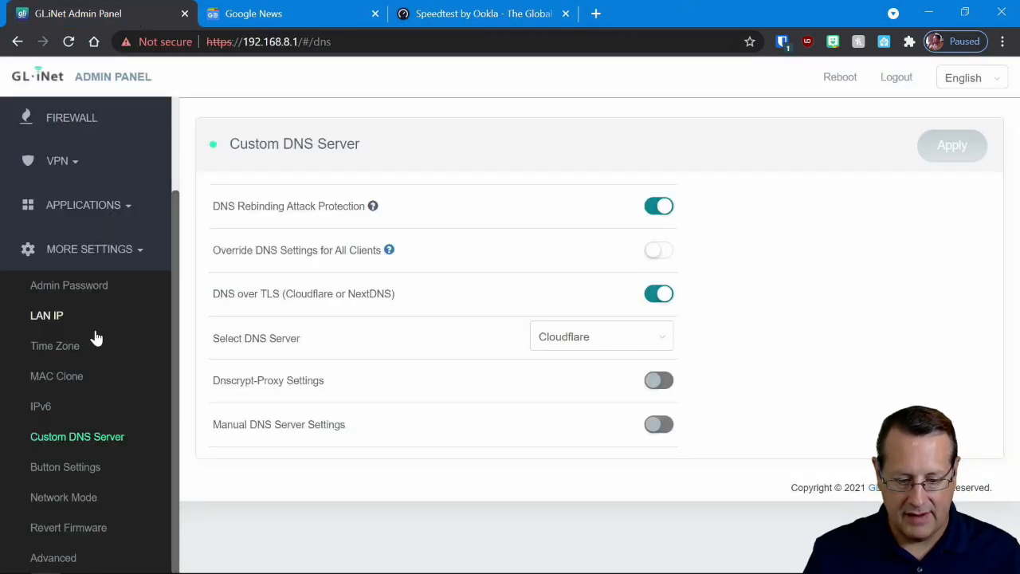
pyautogui.scroll(2, 112, 334)
pyautogui.click(69, 339)
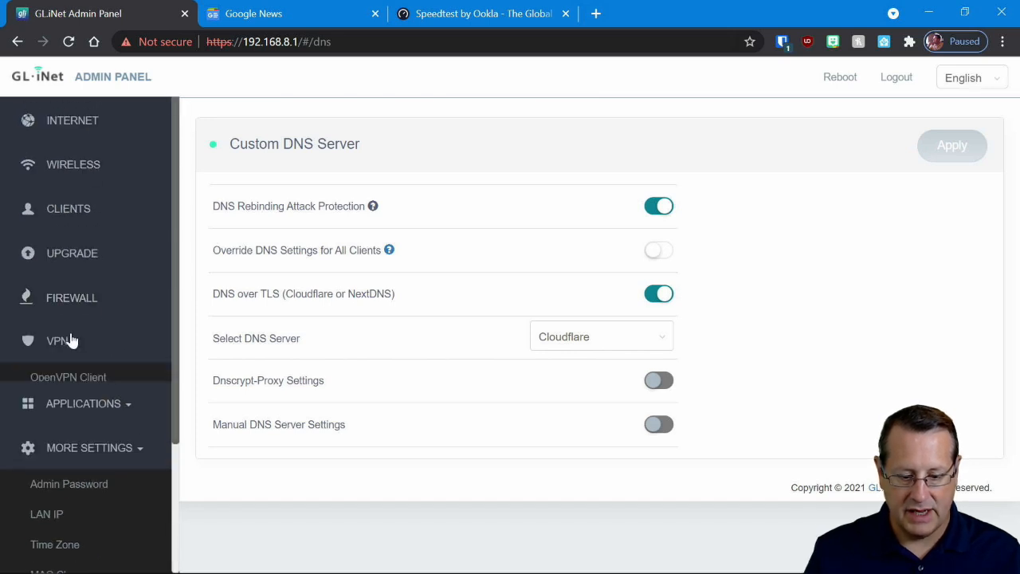
pyautogui.click(86, 448)
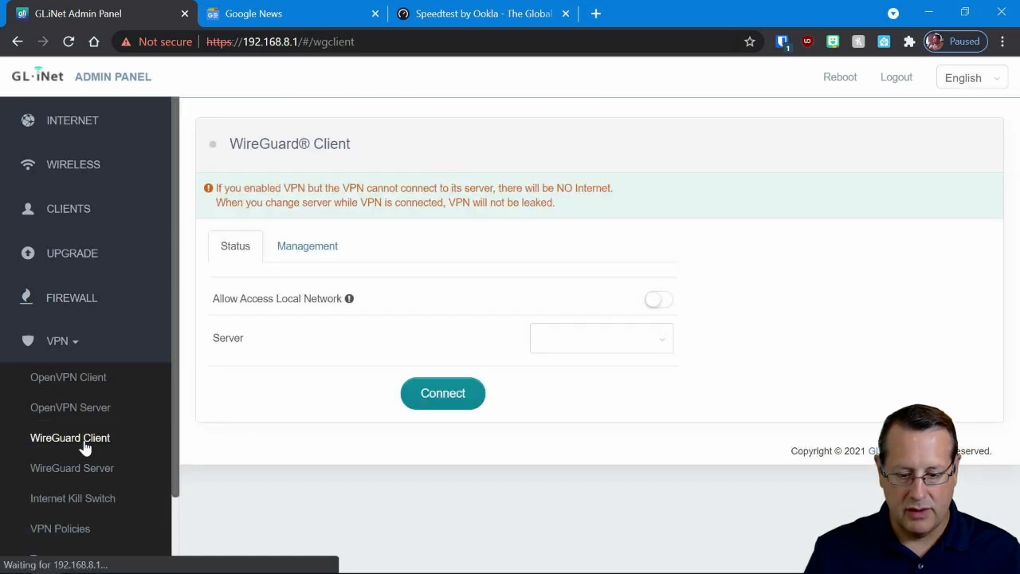
pyautogui.click(313, 255)
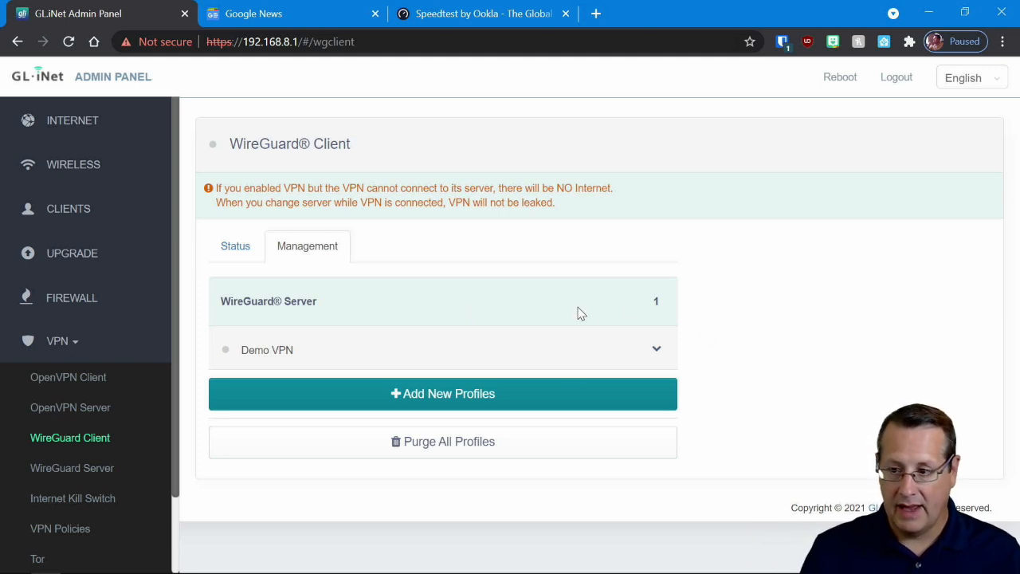
pyautogui.click(536, 356)
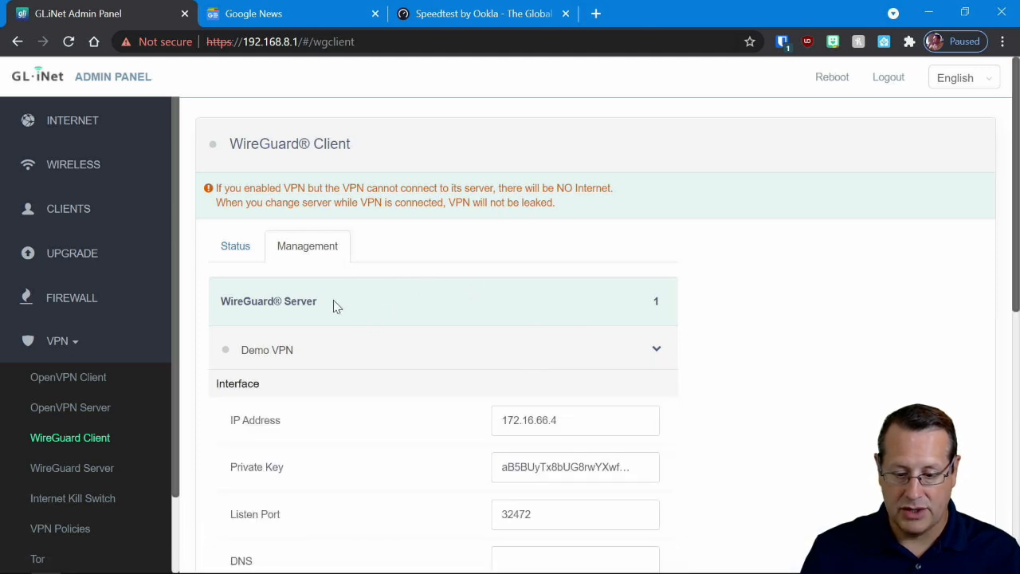
pyautogui.click(548, 340)
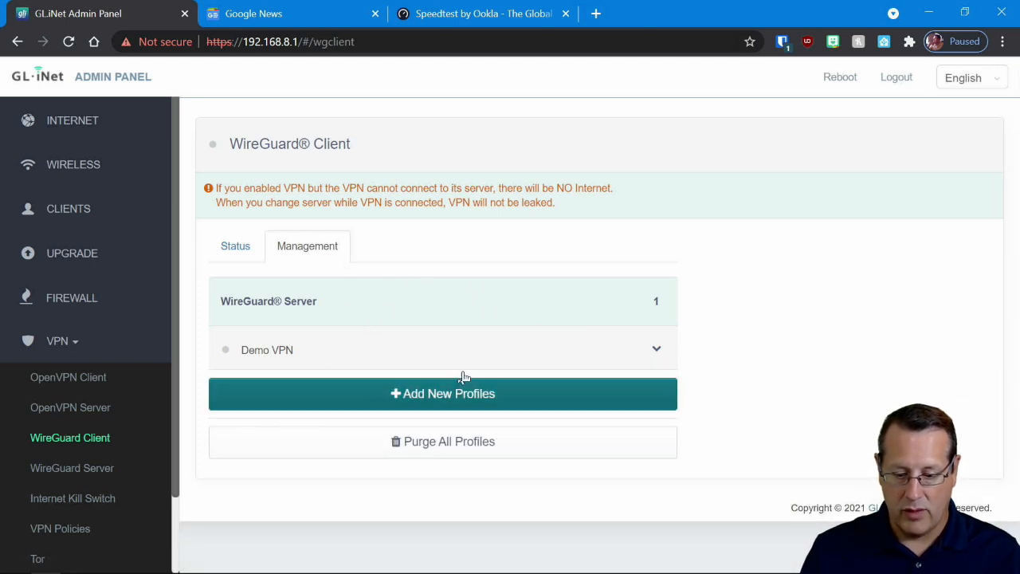
pyautogui.click(610, 353)
pyautogui.scroll(-1, 486, 365)
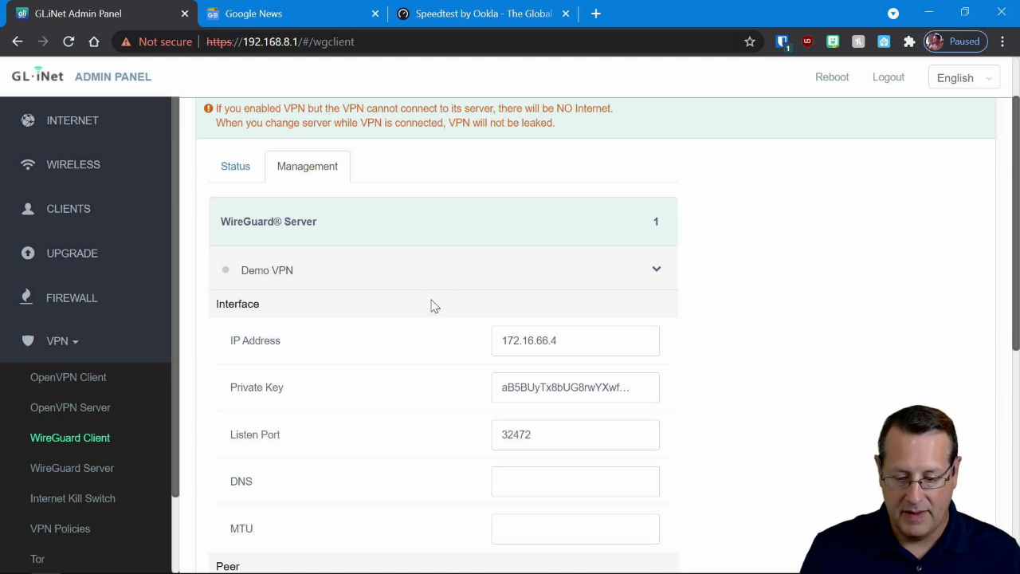
pyautogui.scroll(-4, 430, 305)
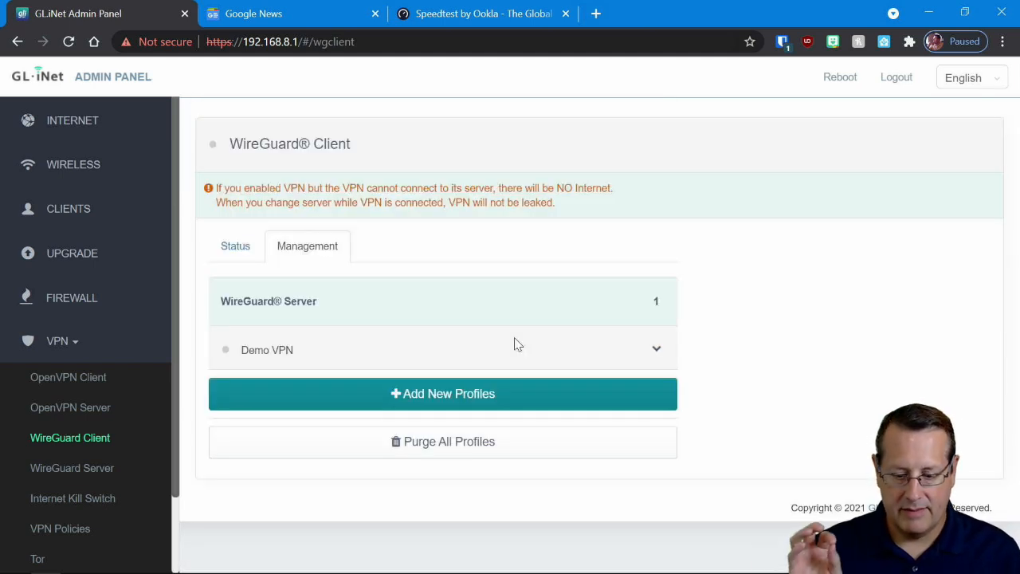
# - Connect the WireGuard client to the Demo VPN server and open the router's Internet page
pyautogui.click(235, 251)
pyautogui.click(439, 395)
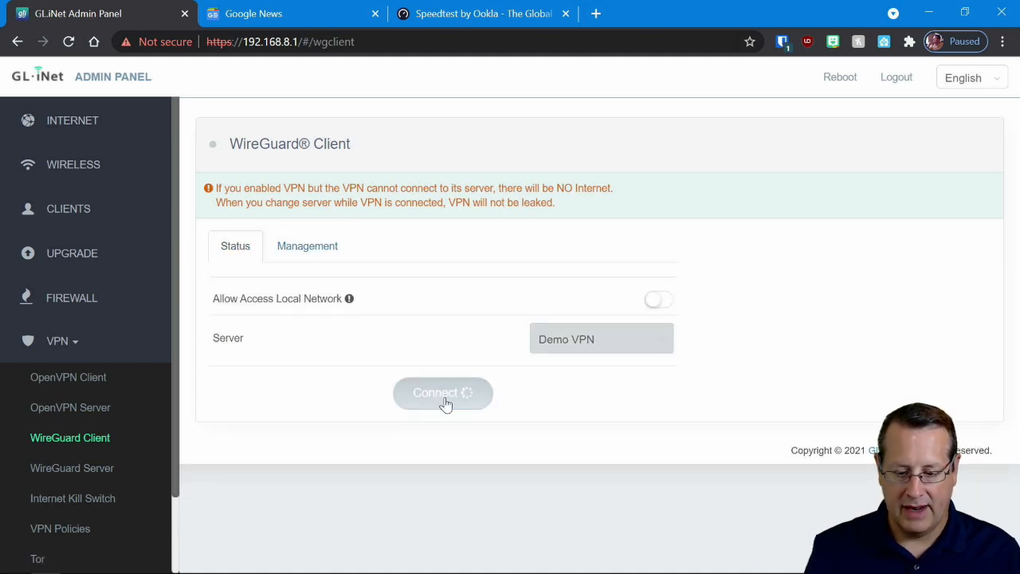
pyautogui.click(96, 129)
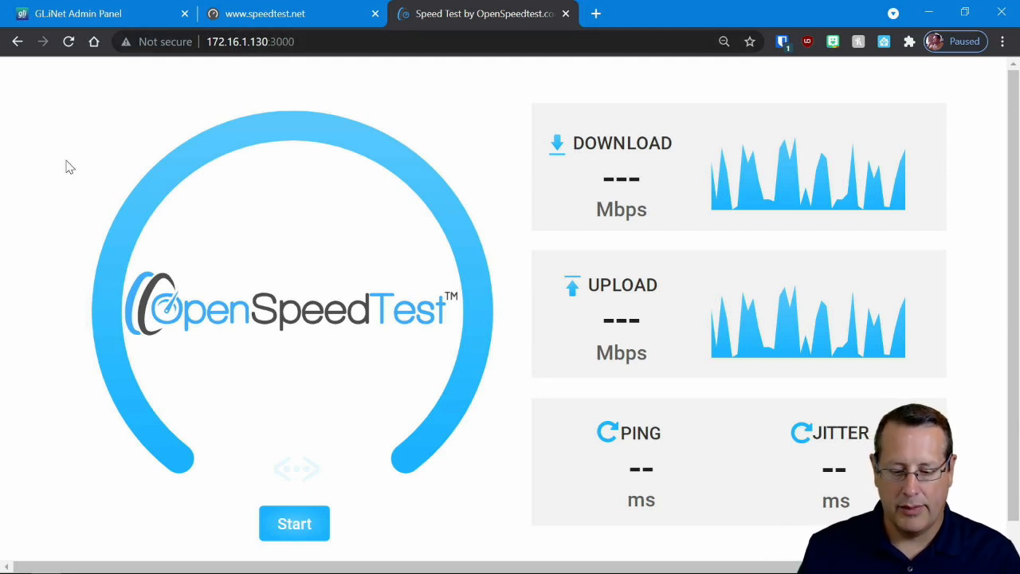
# - Measure speed over the VPN with OpenSpeedTest at 172.16.1.130:3000, and reload speedtest.net to run another test there
pyautogui.click(308, 529)
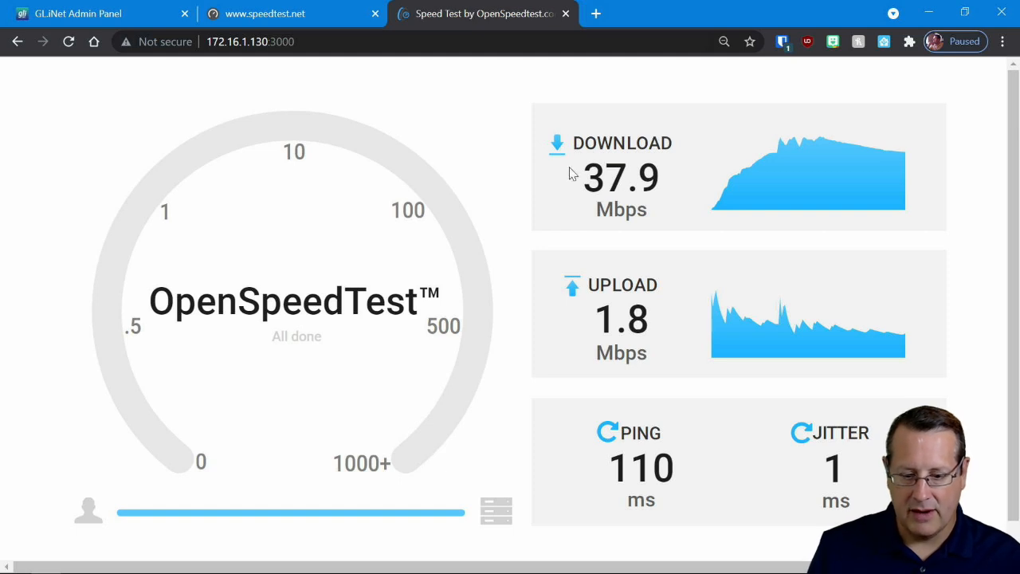
pyautogui.click(305, 20)
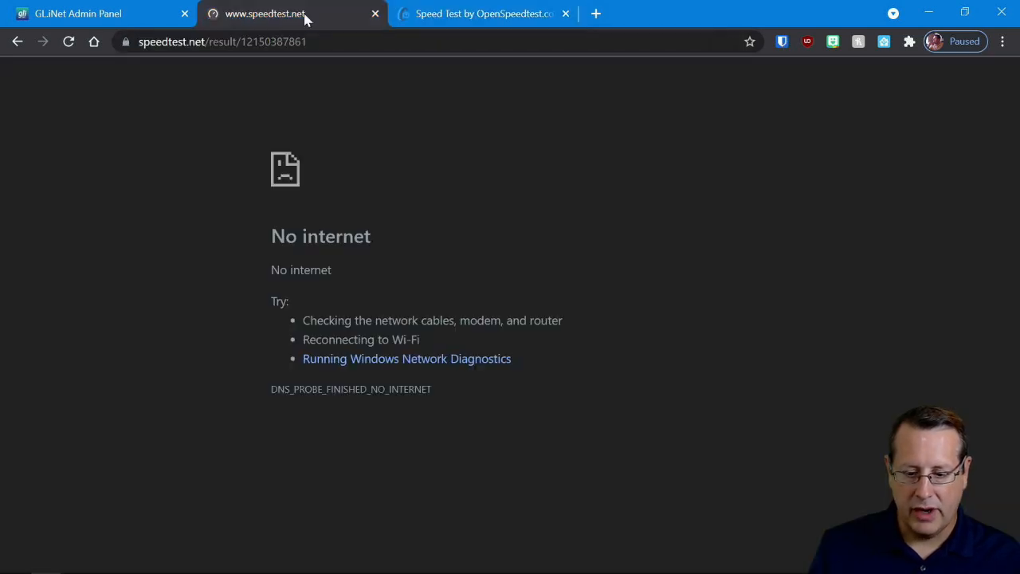
pyautogui.click(72, 45)
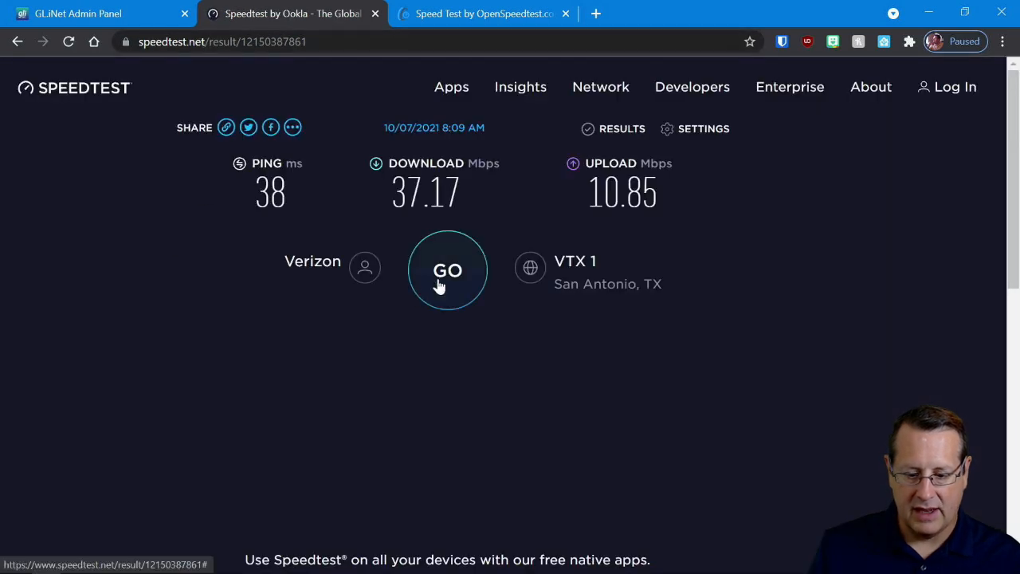
pyautogui.click(438, 286)
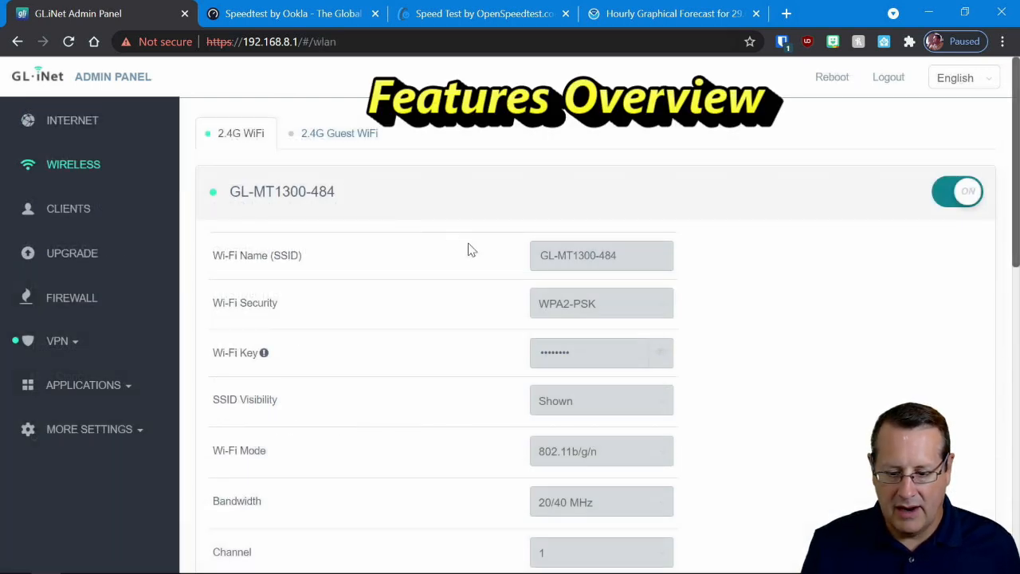
# - Review the 2.4G Wi-Fi settings on the router's wireless page, down to transmit power and channel optimization
pyautogui.scroll(-1, 467, 252)
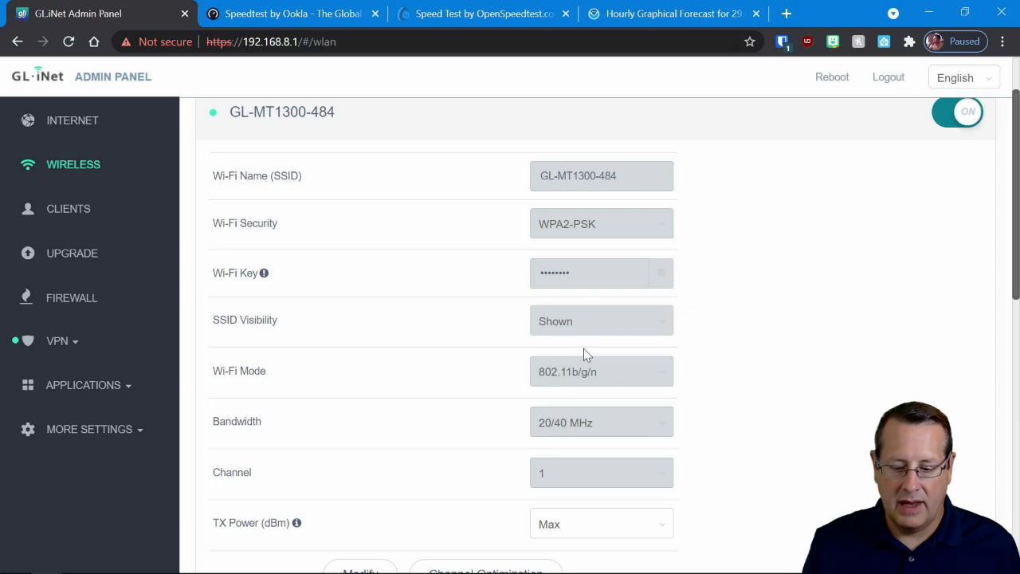
pyautogui.scroll(-1, 605, 419)
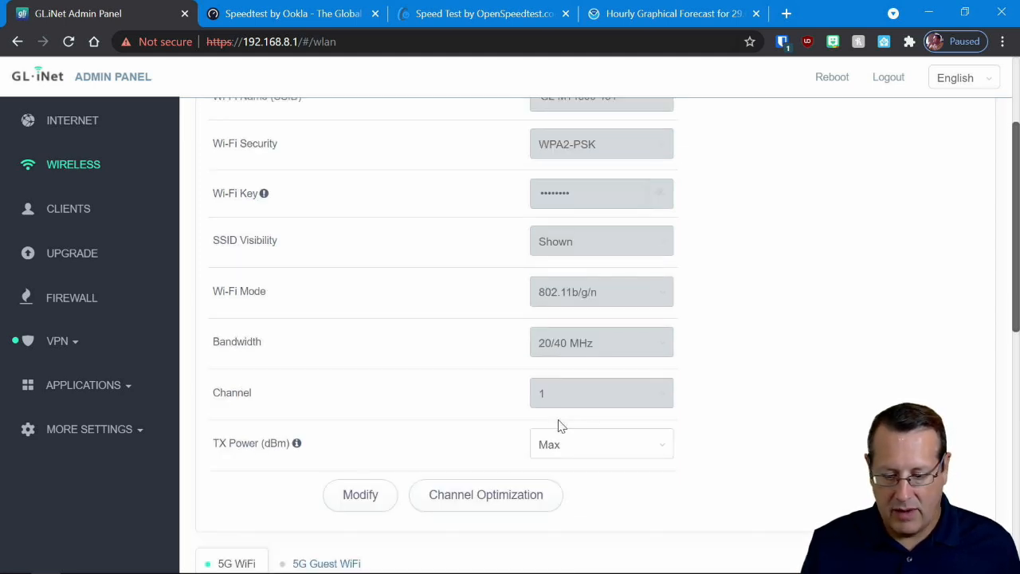
pyautogui.scroll(-1, 463, 360)
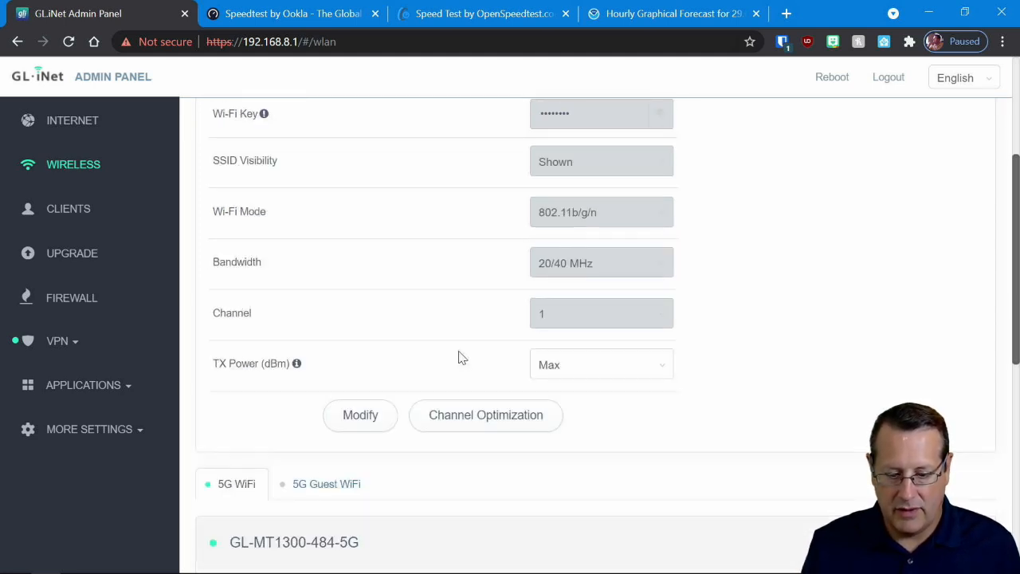
pyautogui.scroll(3, 457, 357)
pyautogui.scroll(-5, 275, 335)
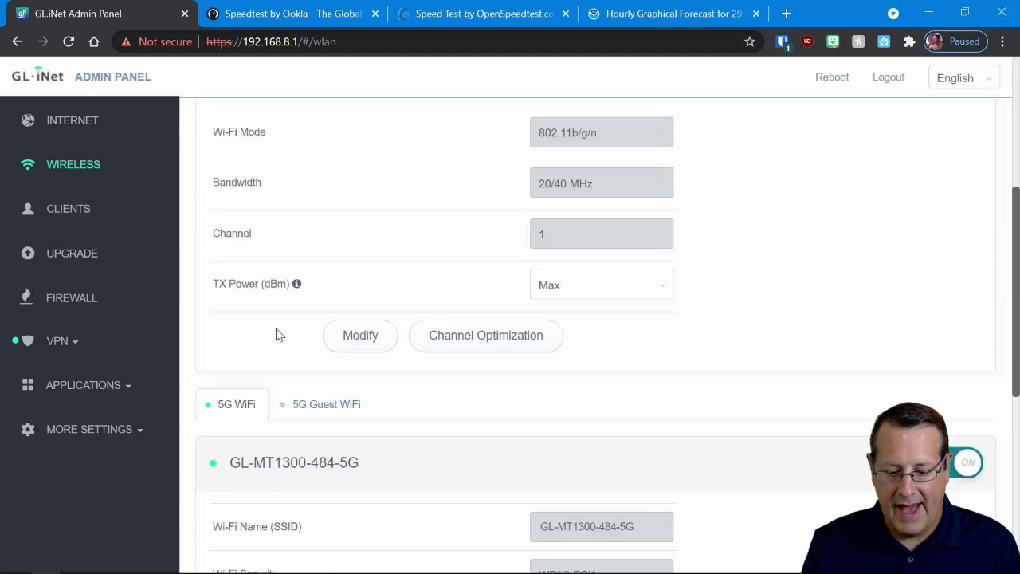
pyautogui.scroll(5, 255, 359)
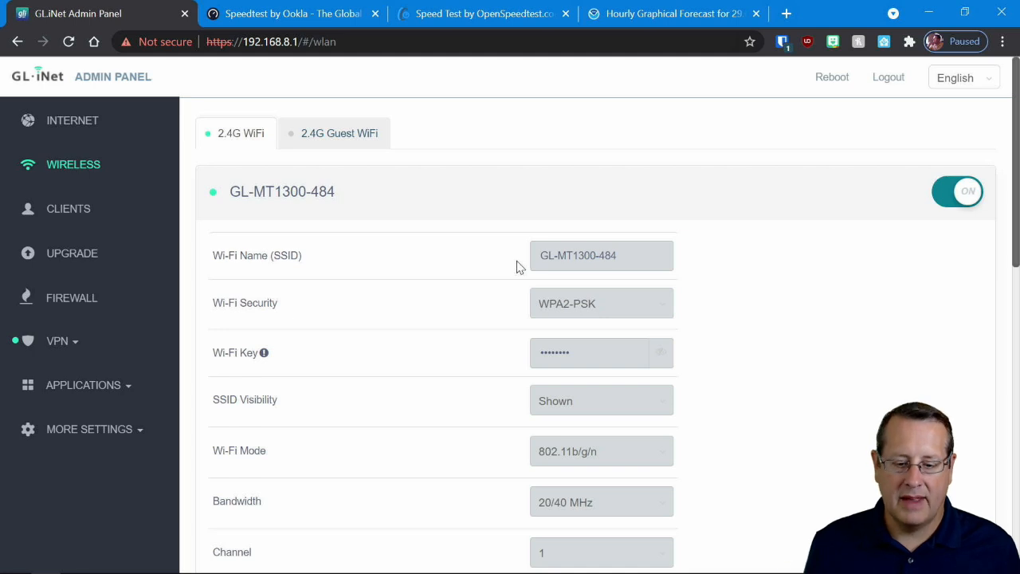
# - Review the 2.4G guest Wi-Fi settings and the 5G Wi-Fi section below them
pyautogui.click(340, 136)
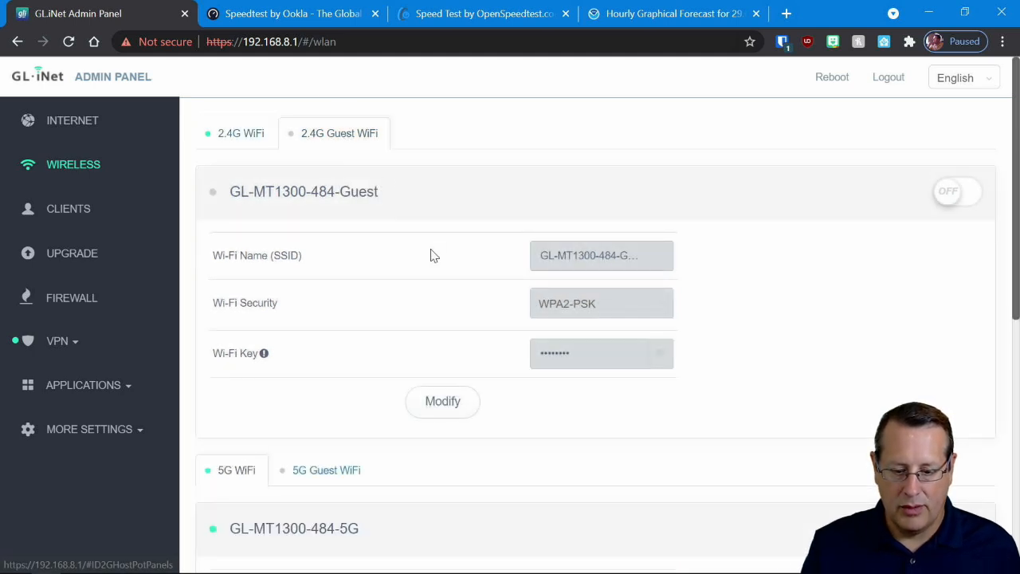
pyautogui.scroll(-1, 340, 262)
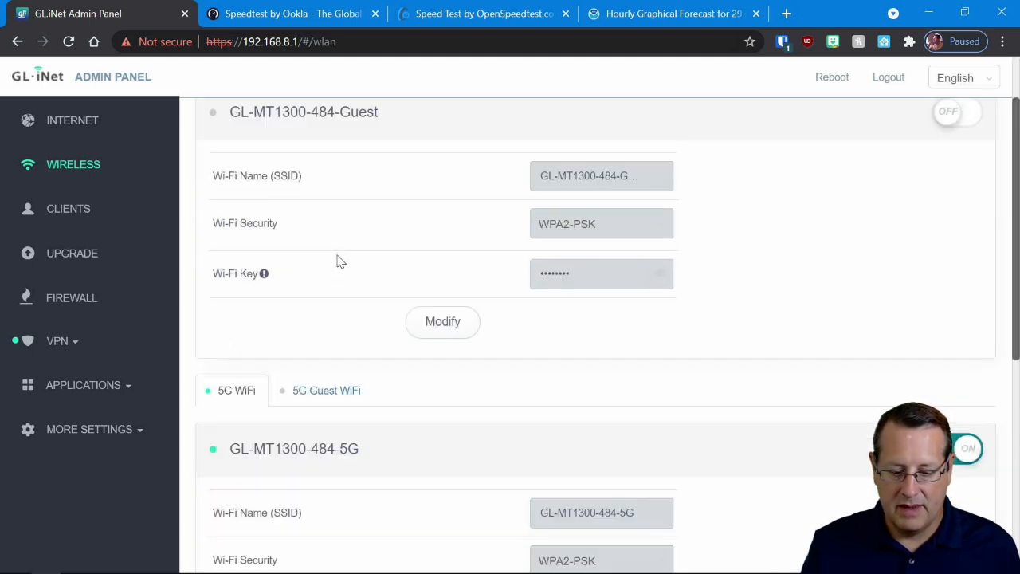
pyautogui.scroll(-1, 348, 317)
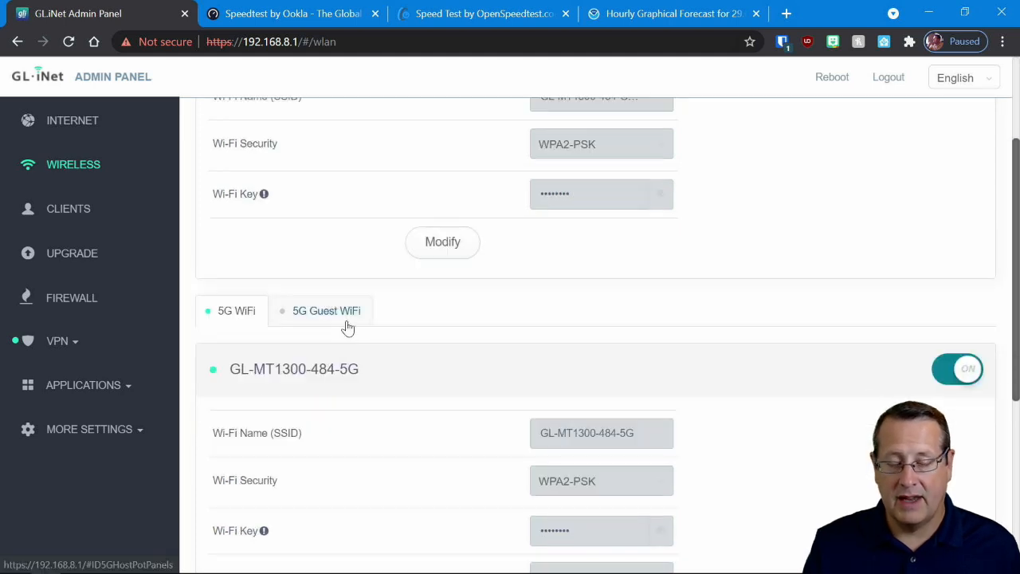
# - Review the router's connected clients list and its online firmware upgrade page
pyautogui.click(89, 222)
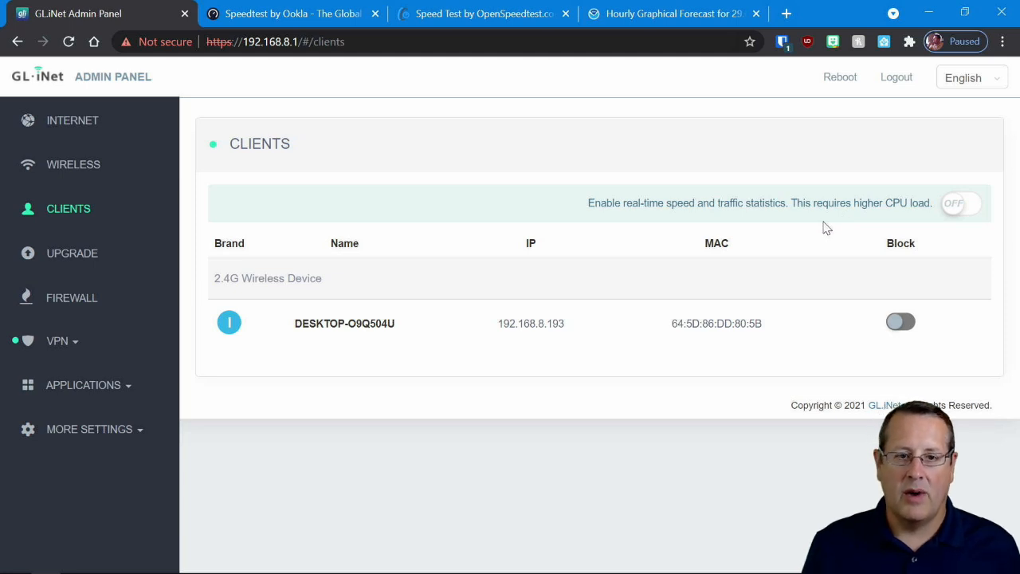
pyautogui.click(83, 260)
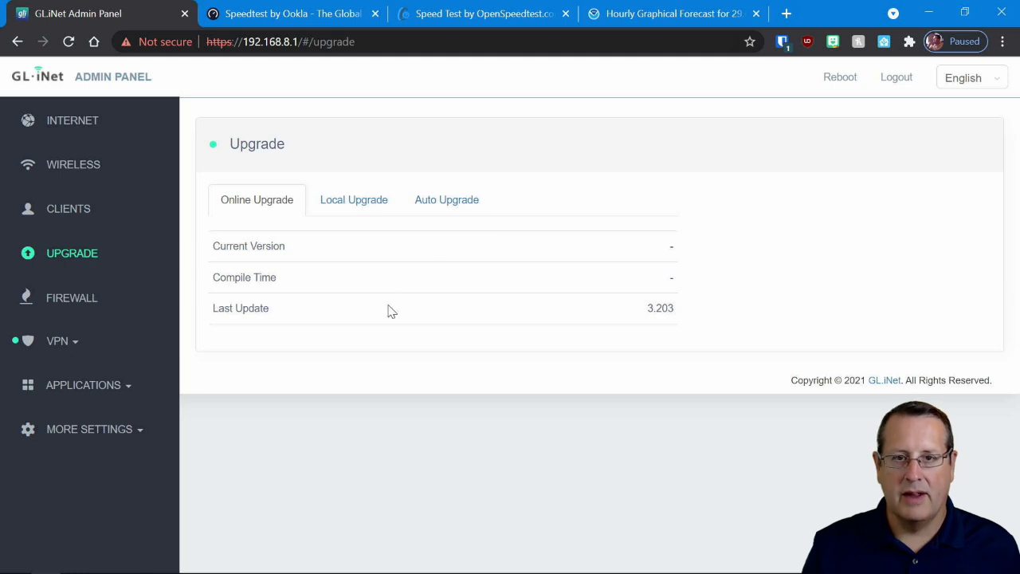
# - Review the firewall's port forwarding, DMZ and router open-port settings
pyautogui.click(84, 298)
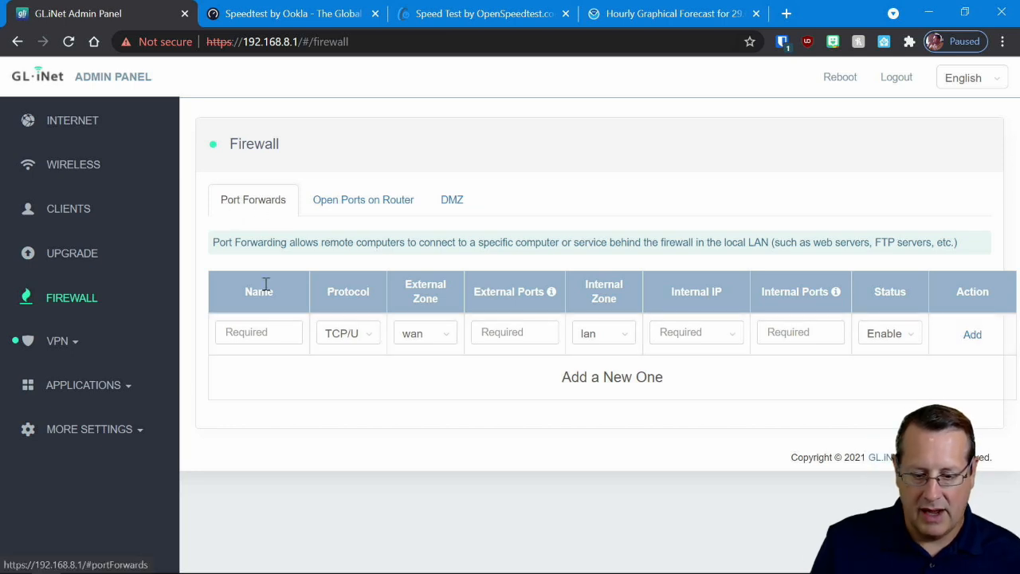
pyautogui.click(452, 200)
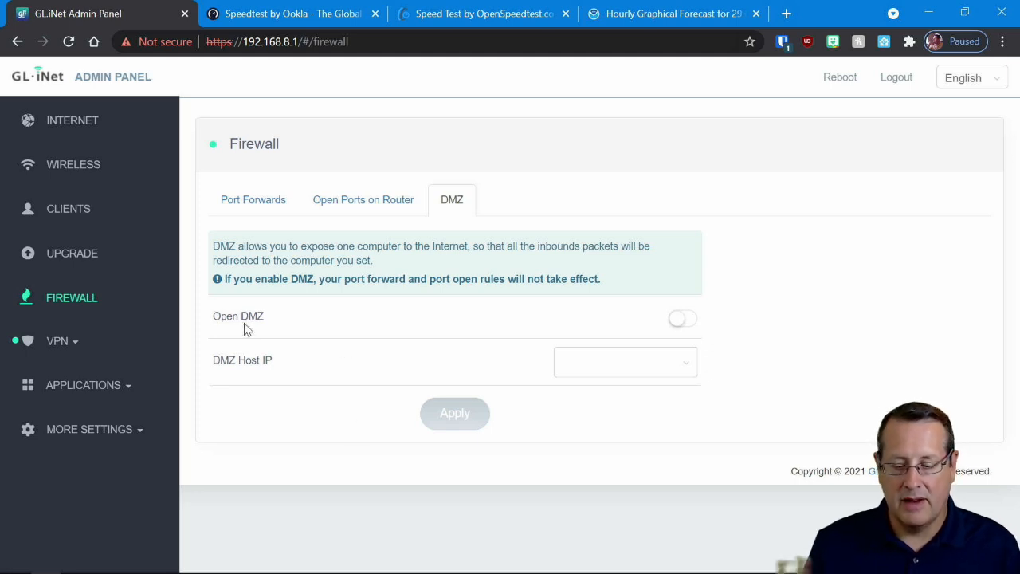
pyautogui.click(351, 209)
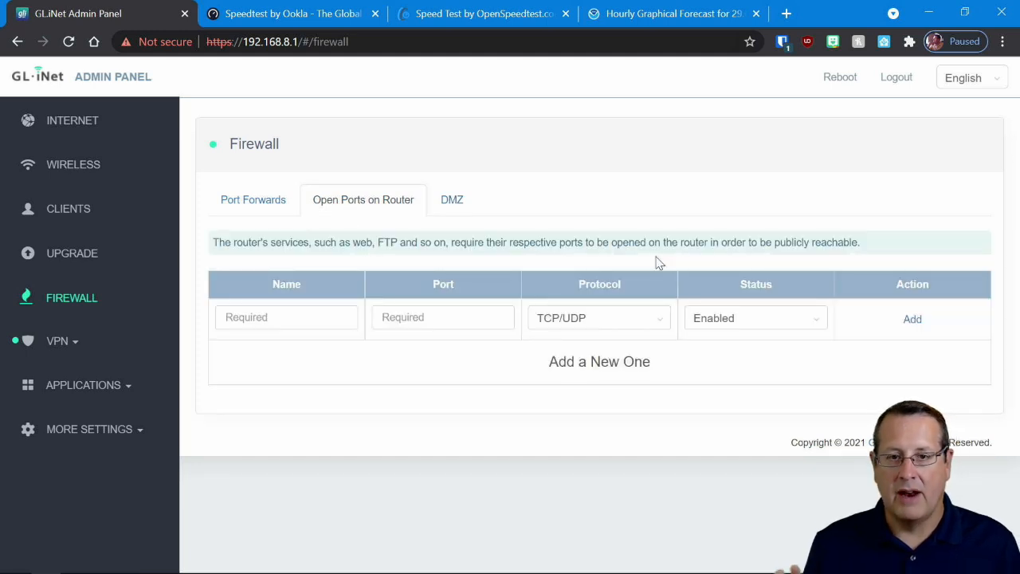
# - Review the router's VPN pages for WireGuard Server, Internet Kill Switch and VPN Policies
pyautogui.click(84, 337)
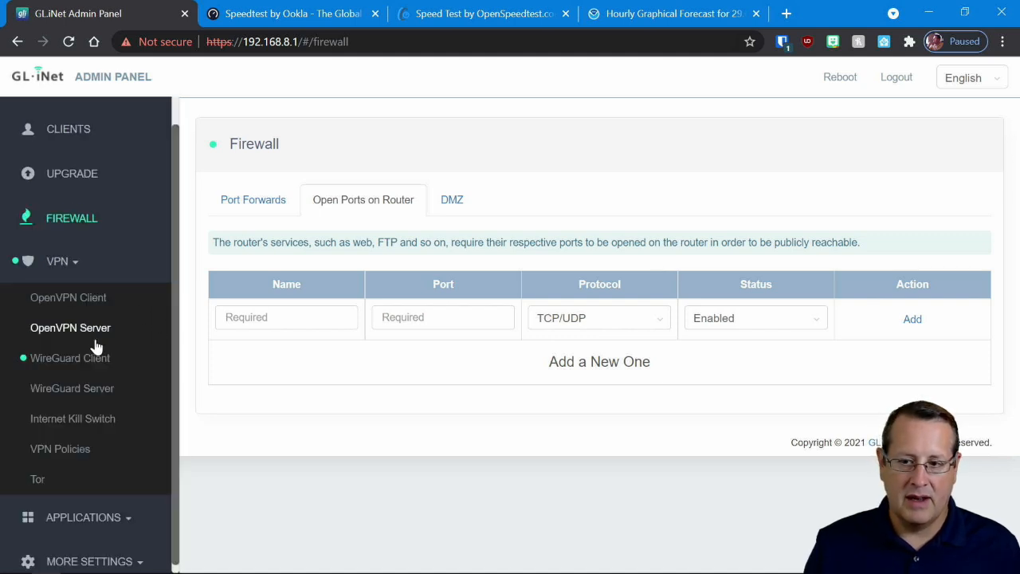
pyautogui.click(88, 399)
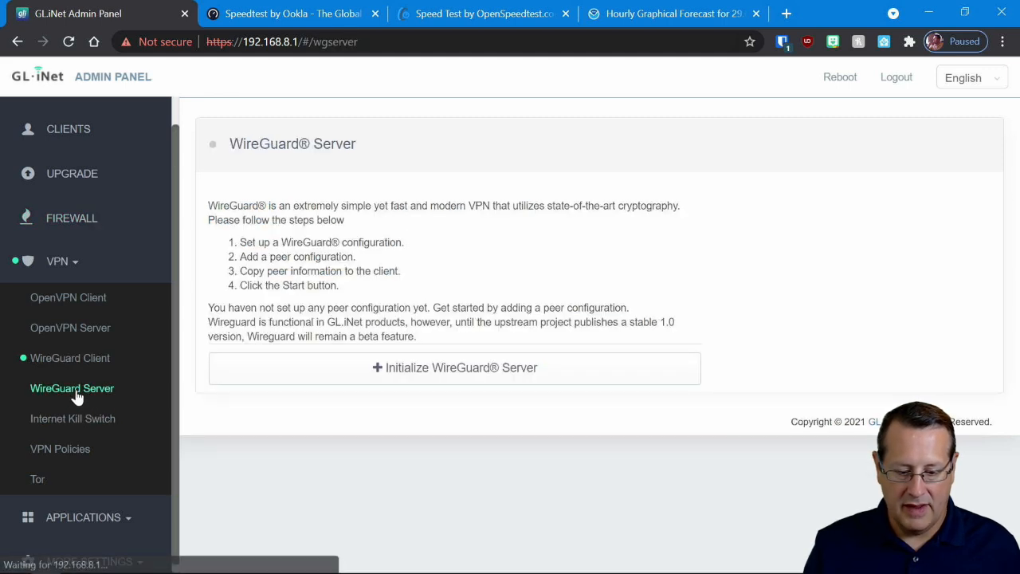
pyautogui.click(100, 424)
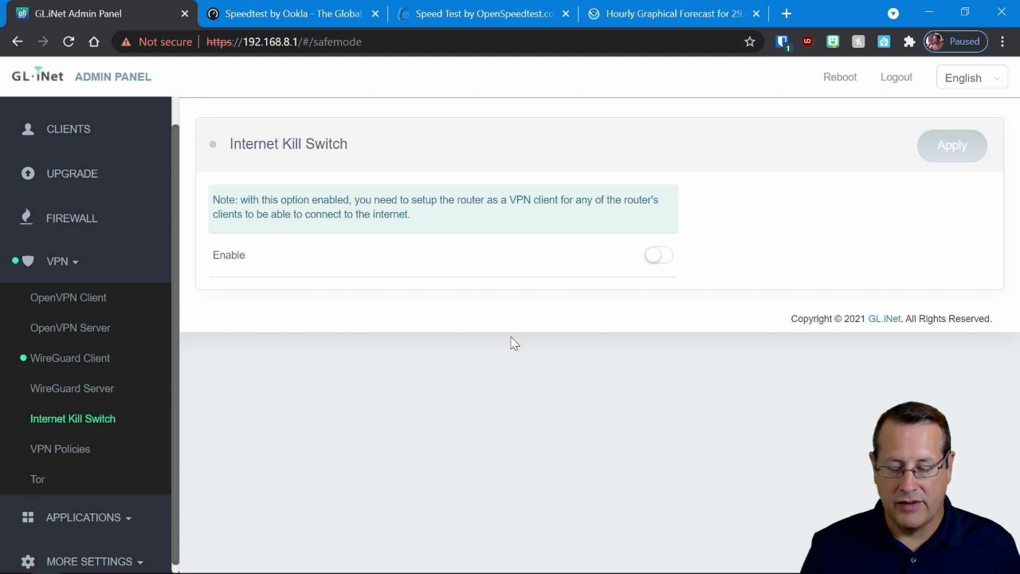
pyautogui.click(80, 448)
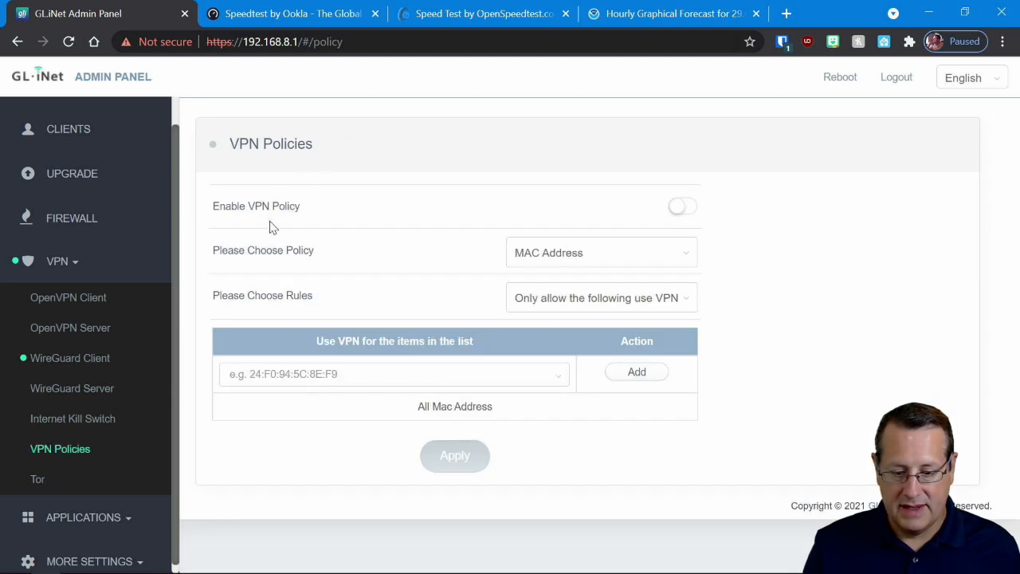
# - Review the VPN policy types and rule options, choosing Domain/IP as the policy without applying it
pyautogui.click(567, 257)
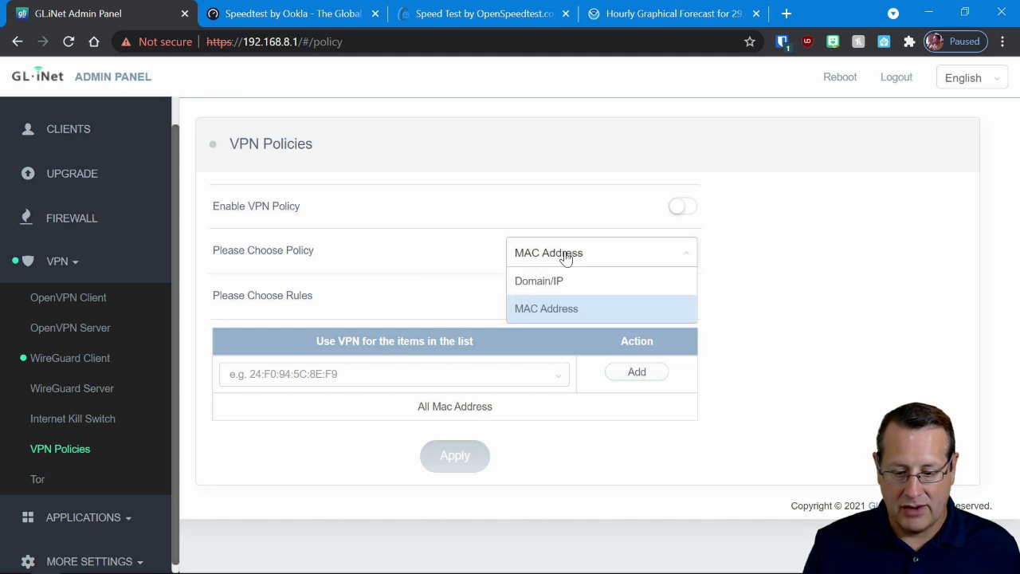
pyautogui.click(360, 290)
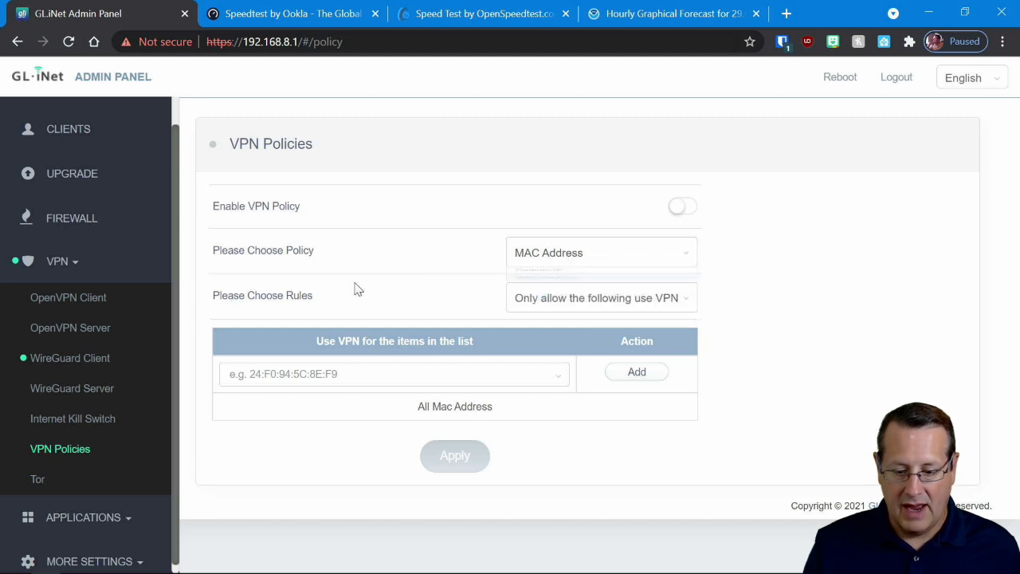
pyautogui.click(557, 308)
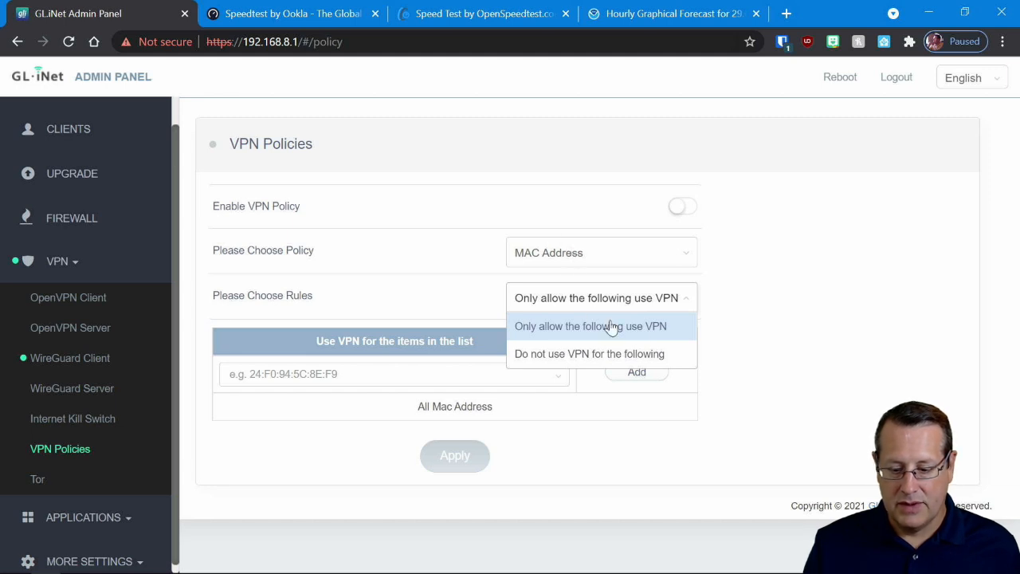
pyautogui.click(605, 253)
pyautogui.click(572, 285)
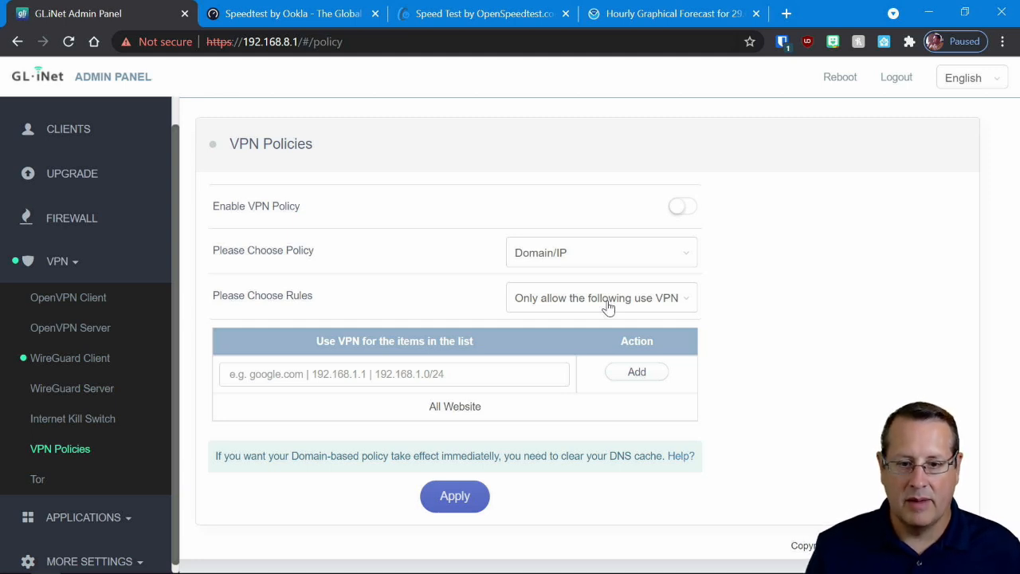
# - Review the router's Tor settings and the list of exit node countries
pyautogui.click(38, 478)
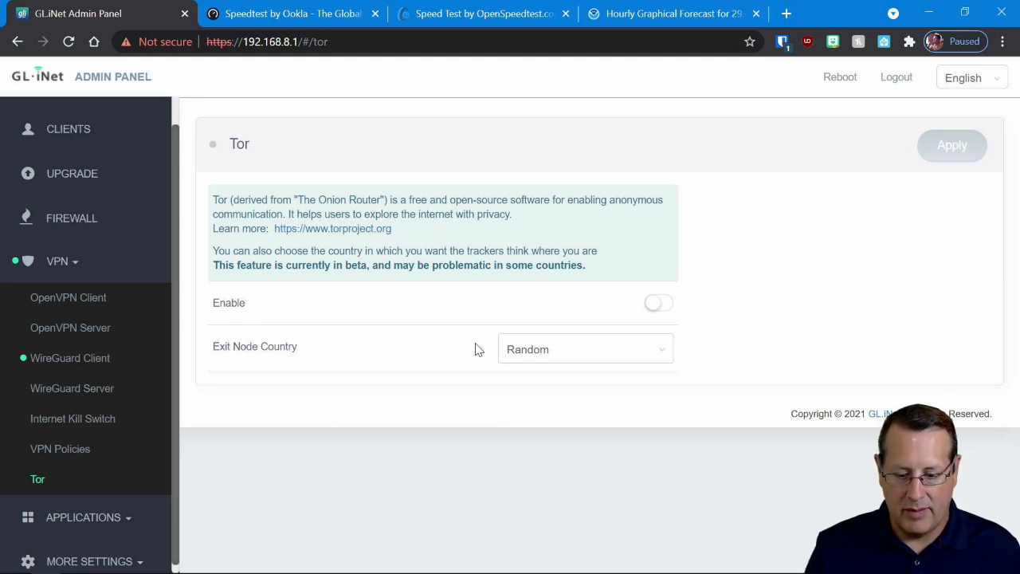
pyautogui.click(574, 350)
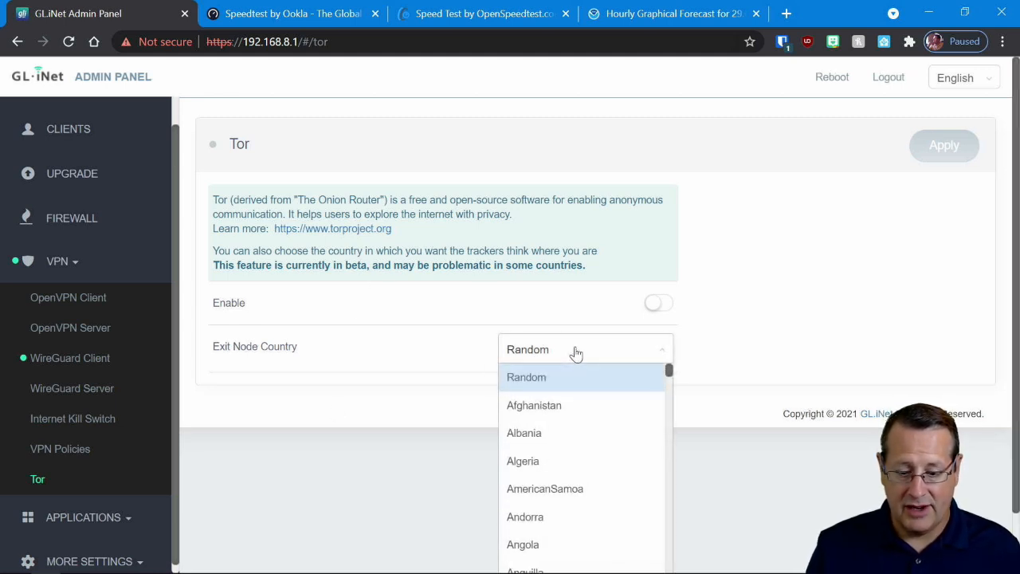
pyautogui.click(793, 329)
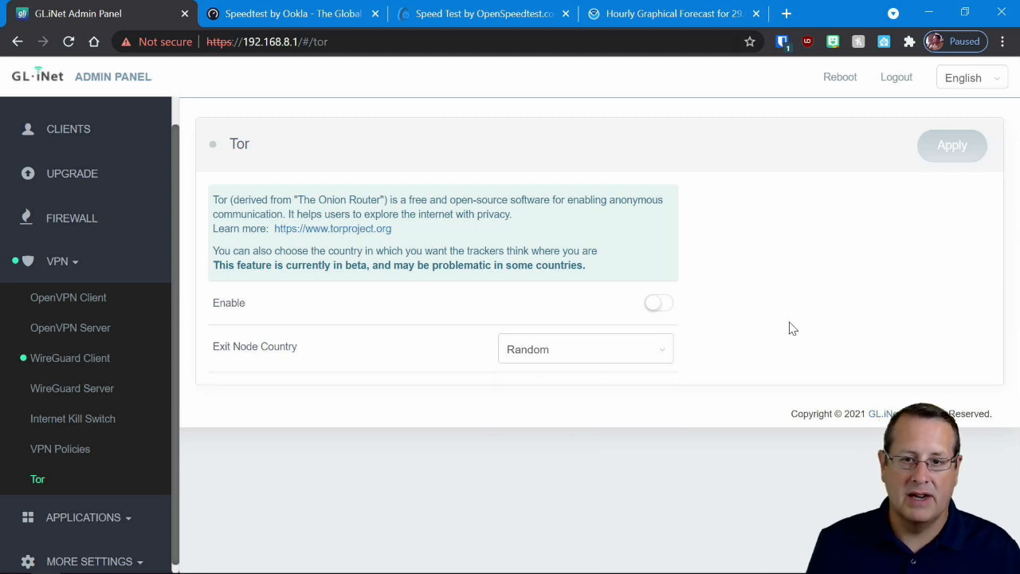
# - Review the router's Plug-ins page and its File Sharing and Multimedia File Sharing sections
pyautogui.click(85, 517)
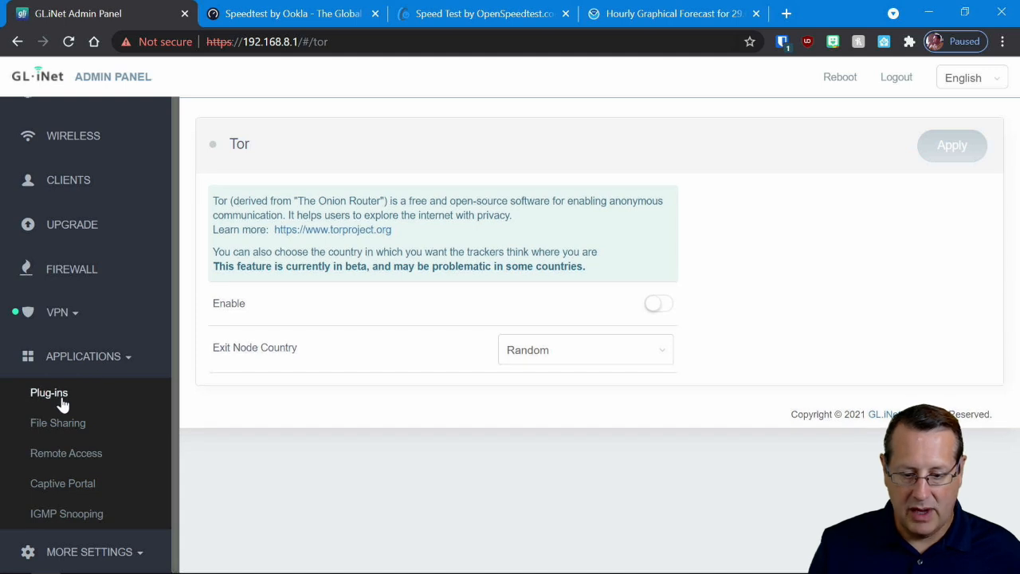
pyautogui.click(63, 405)
pyautogui.click(57, 422)
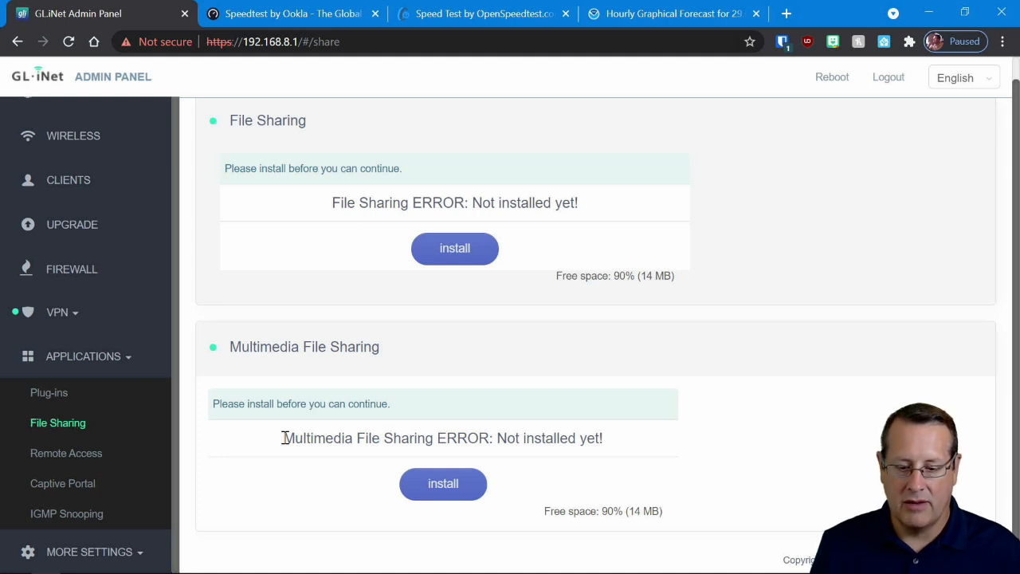
# - Review the Remote Access page with GoodCloud and Dynamic DNS, plus the Captive Portal and IGMP Snooping settings
pyautogui.click(93, 453)
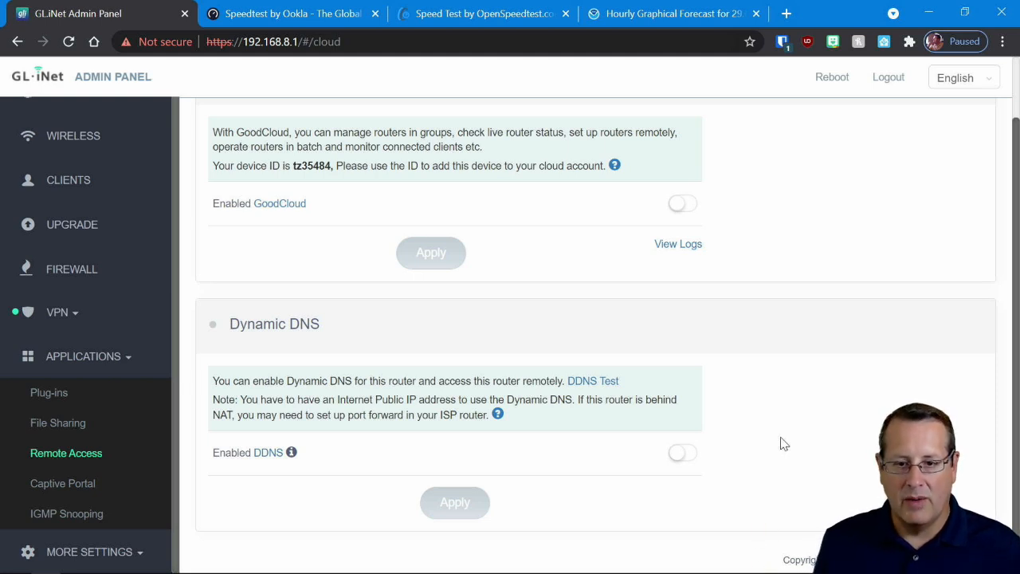
pyautogui.click(101, 486)
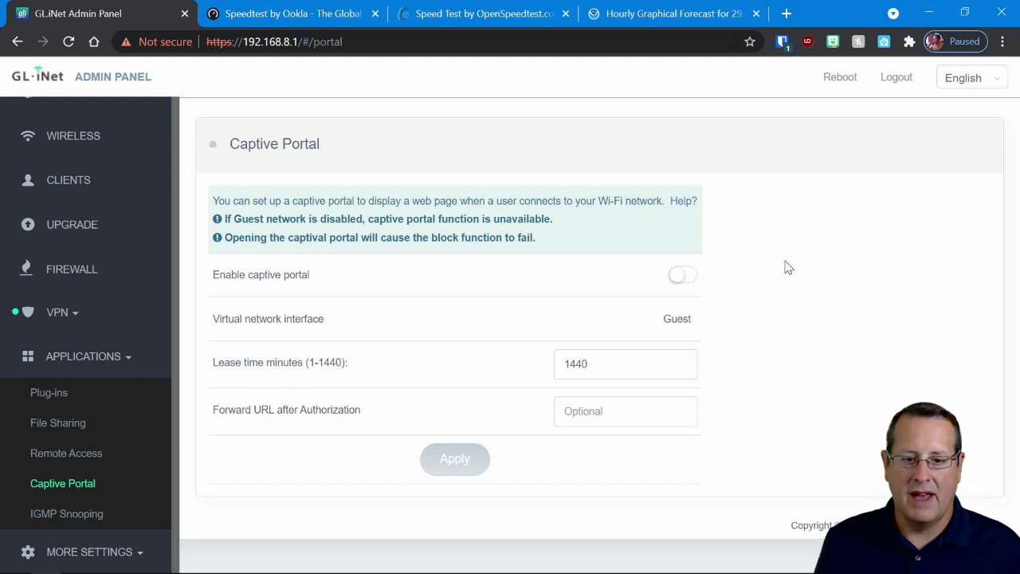
pyautogui.click(91, 514)
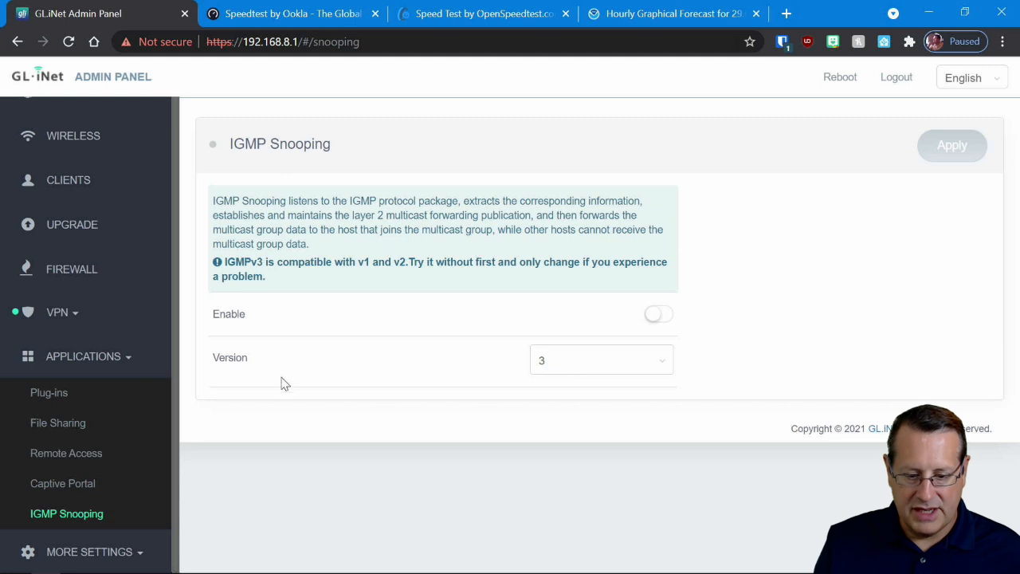
# - Review the router's LAN IP and Guest IP address settings
pyautogui.click(78, 550)
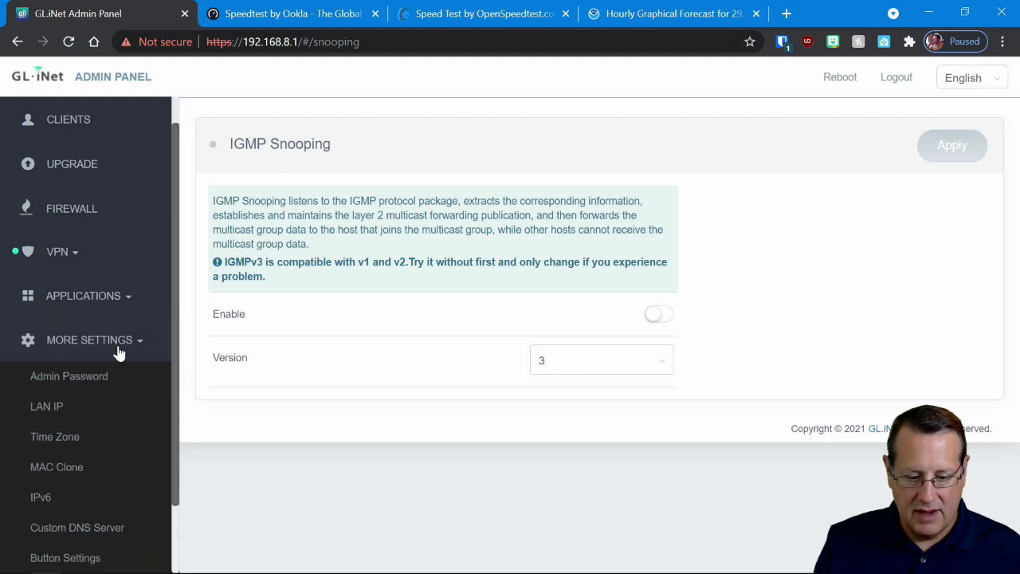
pyautogui.scroll(-1, 102, 389)
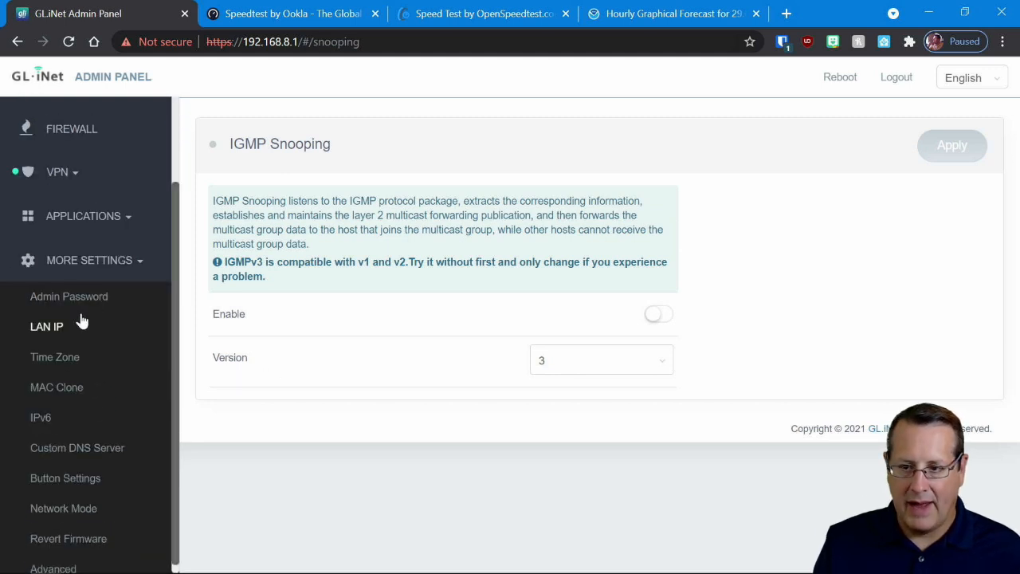
pyautogui.click(55, 337)
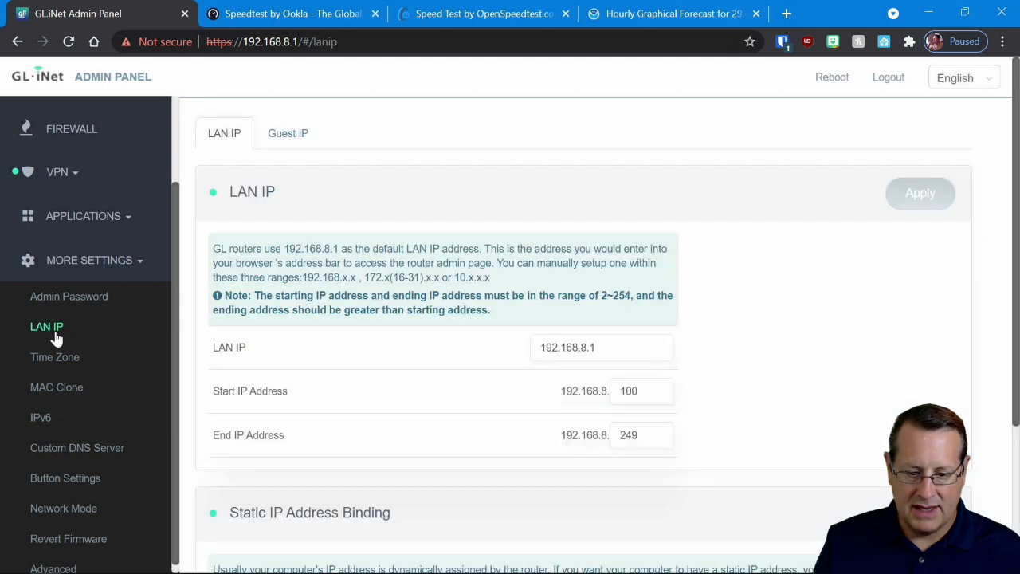
pyautogui.click(289, 137)
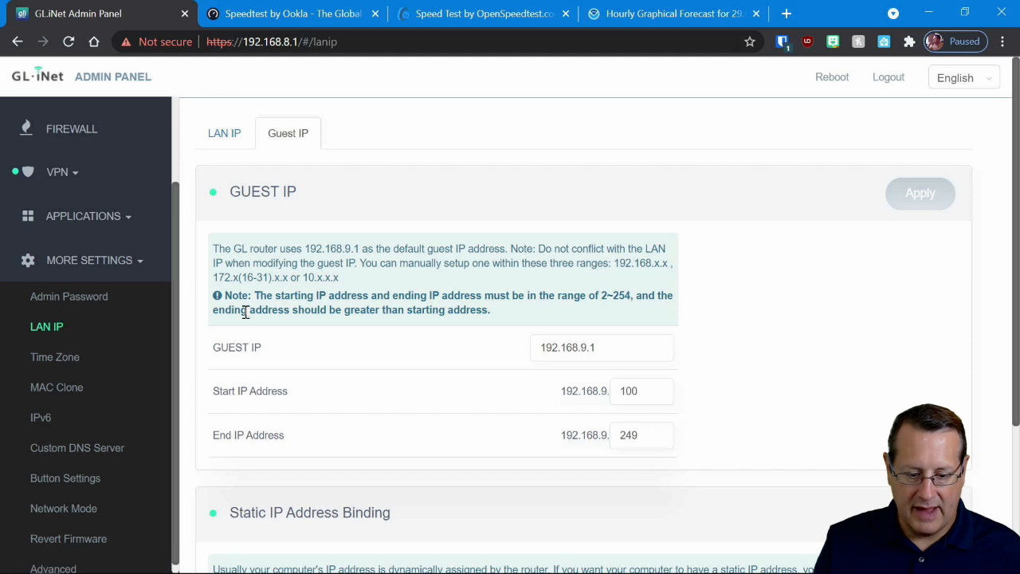
# - Review the router's Time Zone, MAC Clone, IPv6 and Custom DNS Server pages
pyautogui.click(89, 360)
pyautogui.click(69, 388)
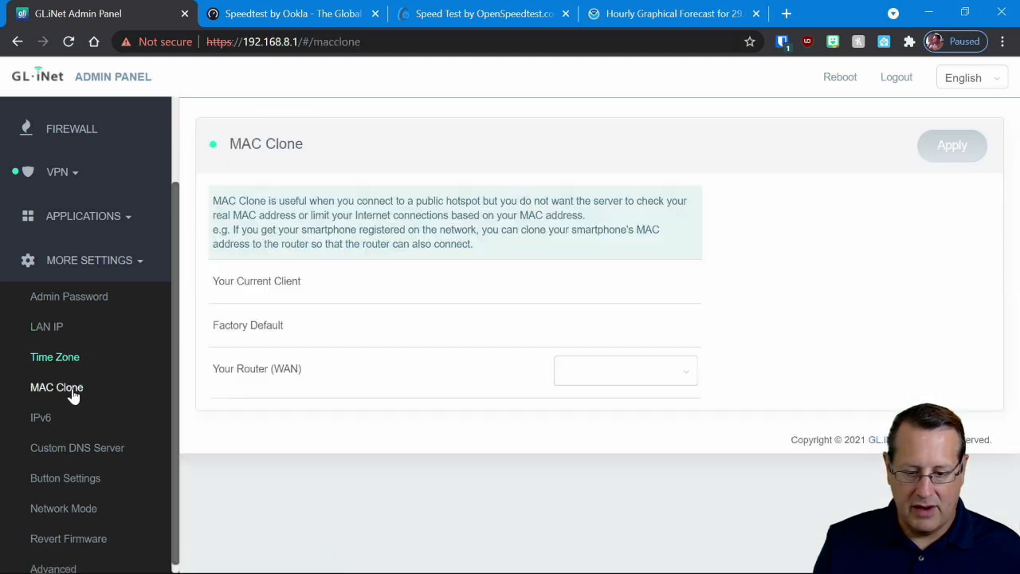
pyautogui.click(39, 409)
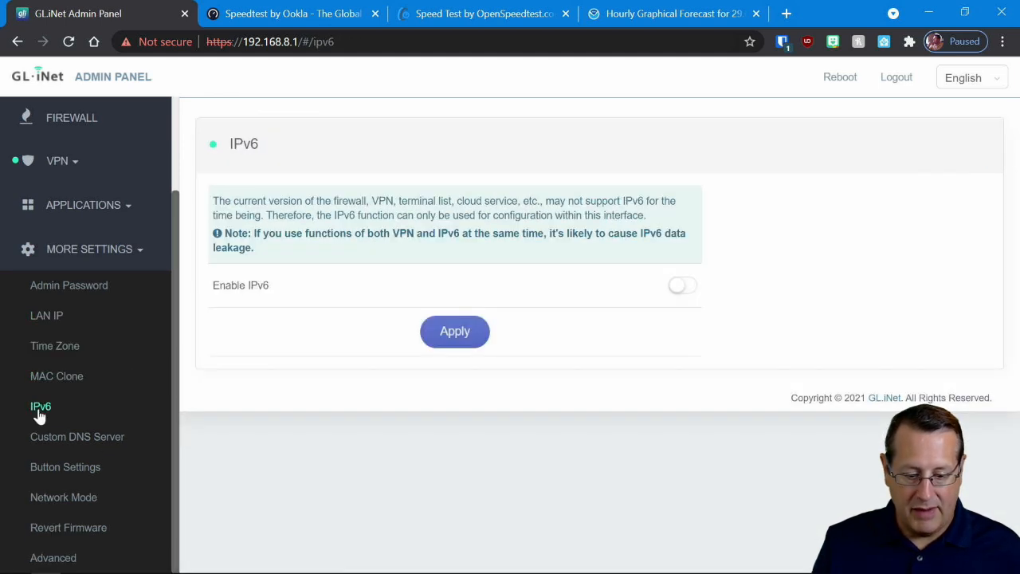
pyautogui.click(114, 444)
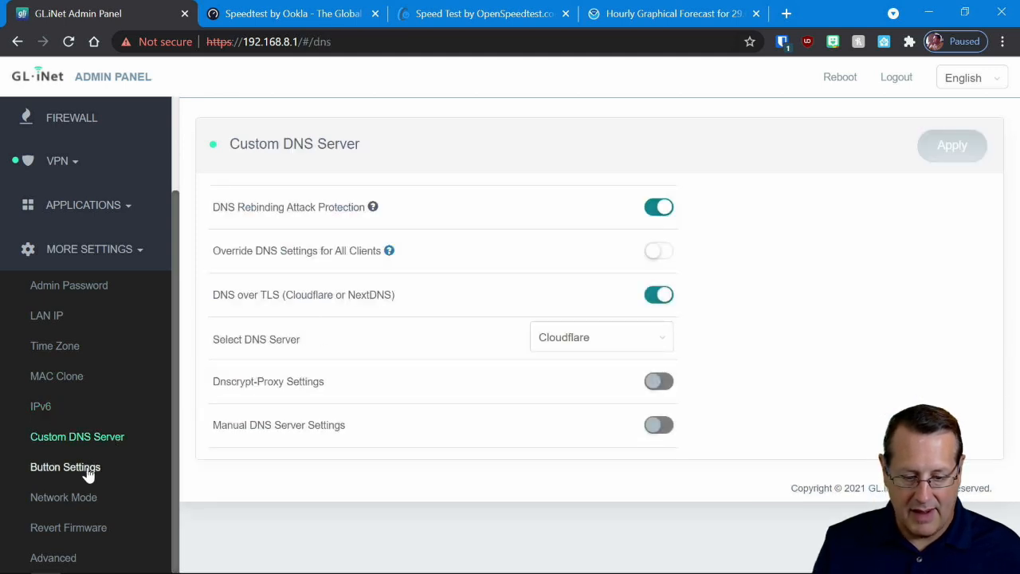
# - Review the functions that can be assigned to the router's physical switch button
pyautogui.click(87, 475)
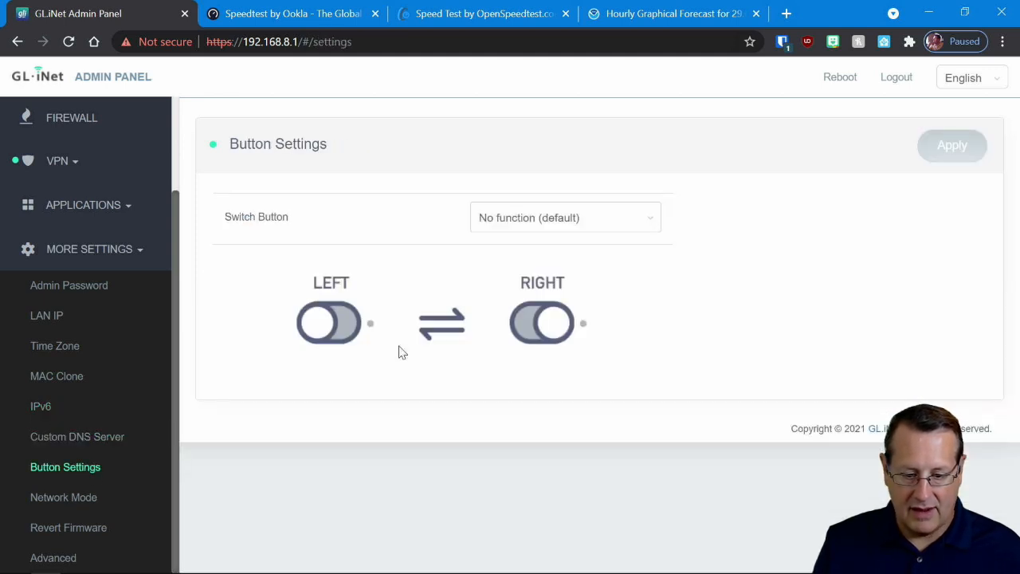
pyautogui.click(549, 226)
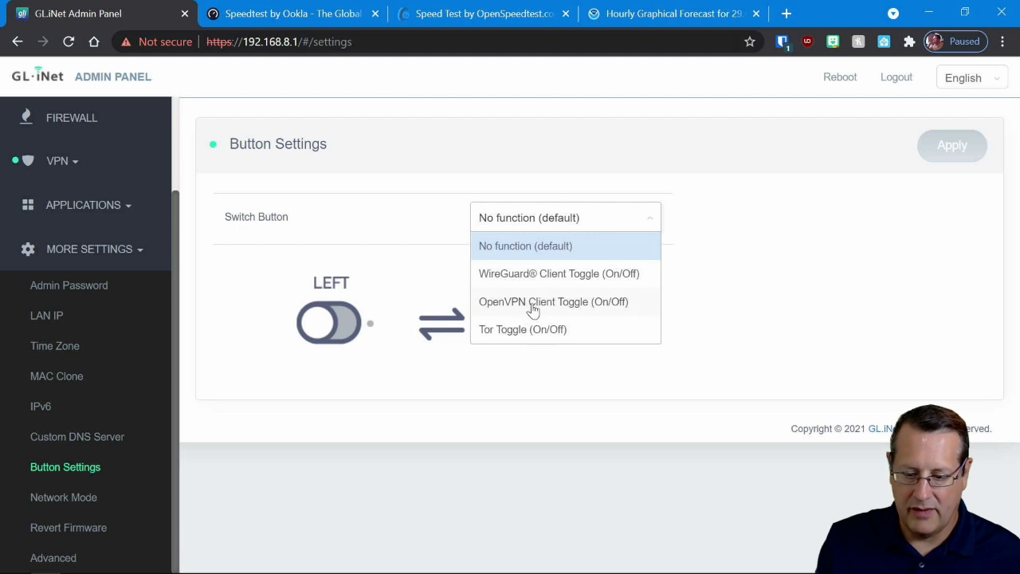
pyautogui.click(460, 428)
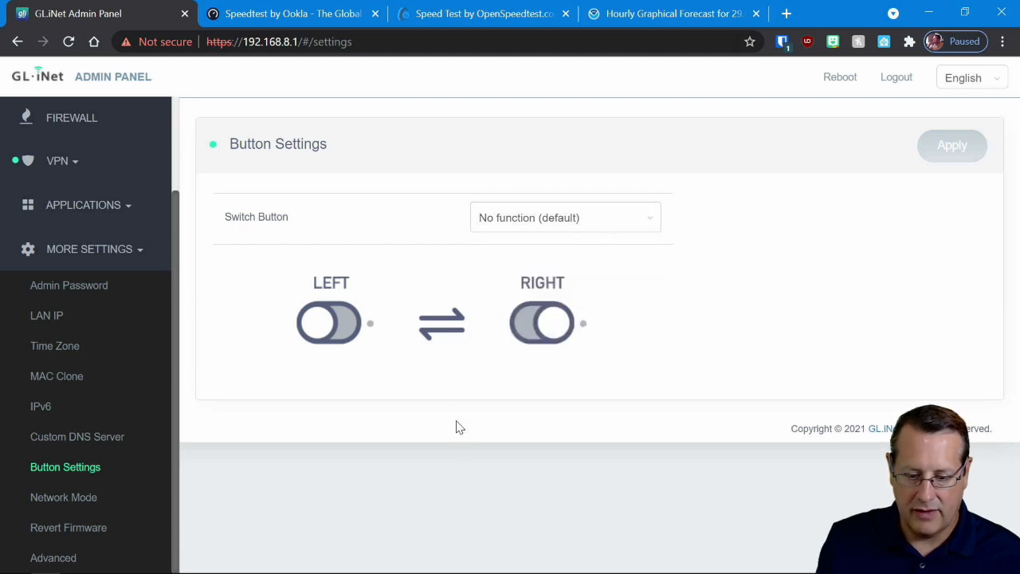
# - Review the router's Network Mode diagram and mode switch options, and open the Advanced settings page
pyautogui.click(64, 497)
pyautogui.scroll(-2, 459, 332)
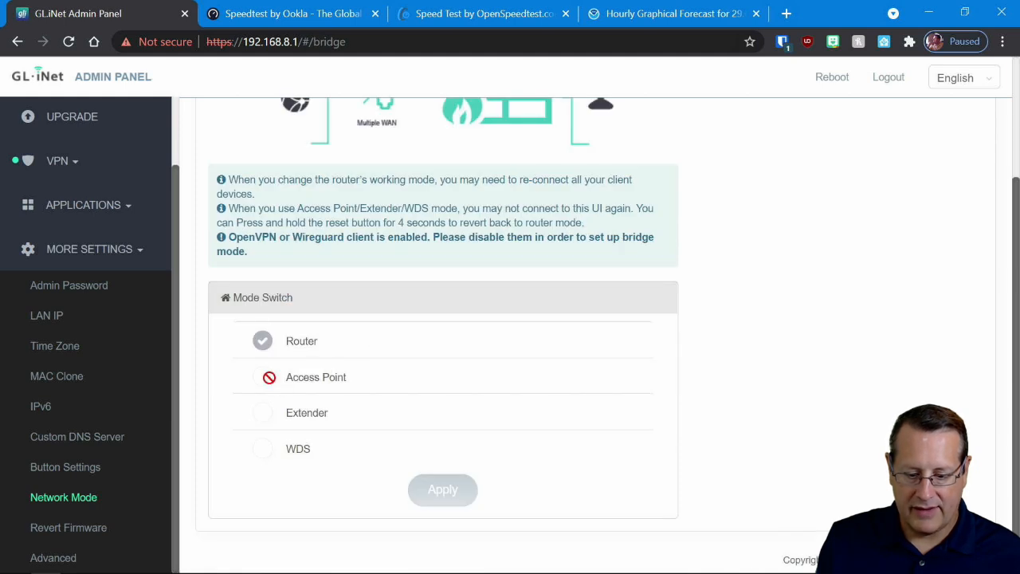
pyautogui.scroll(2, 785, 427)
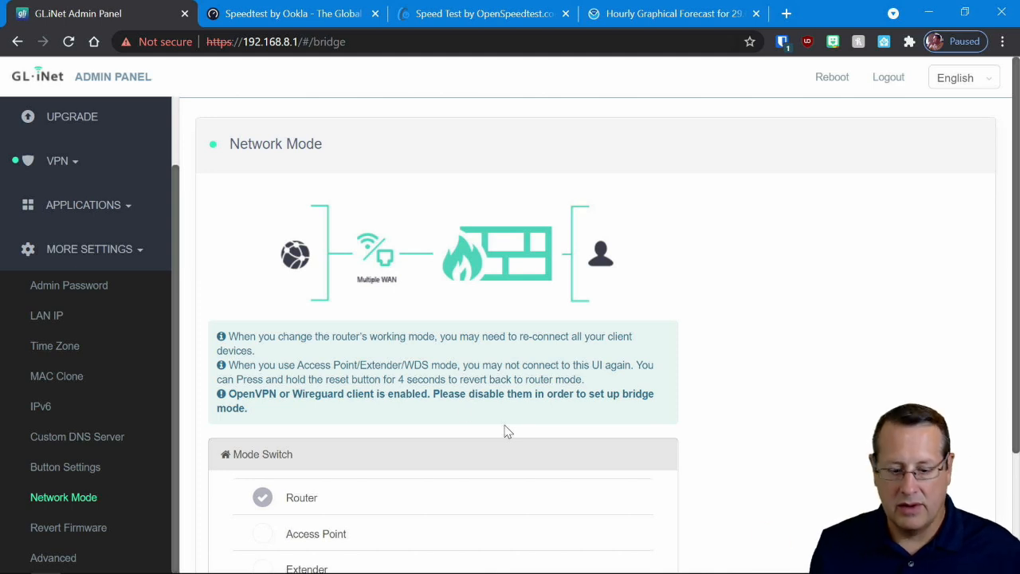
pyautogui.scroll(-2, 68, 534)
pyautogui.click(40, 557)
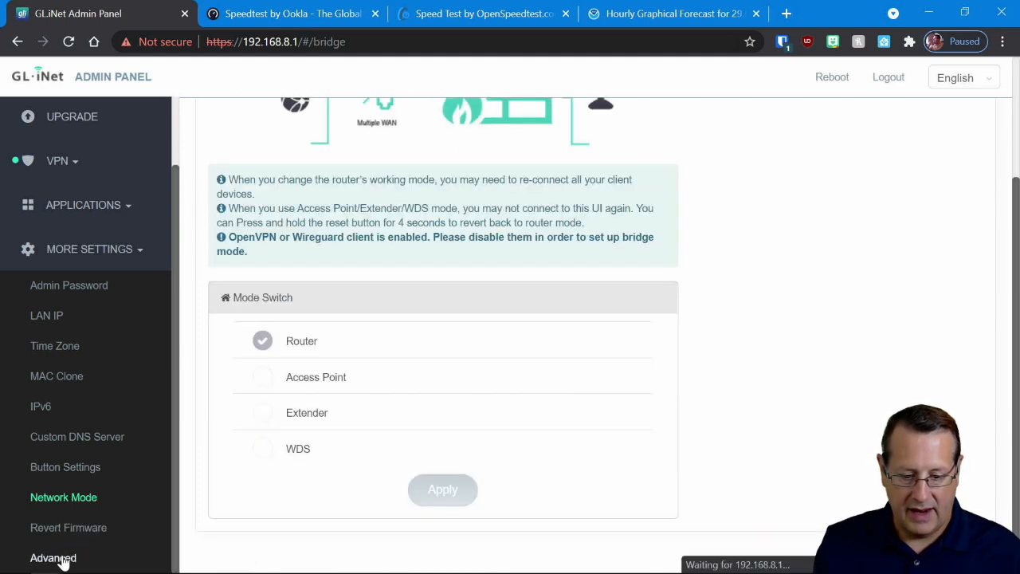